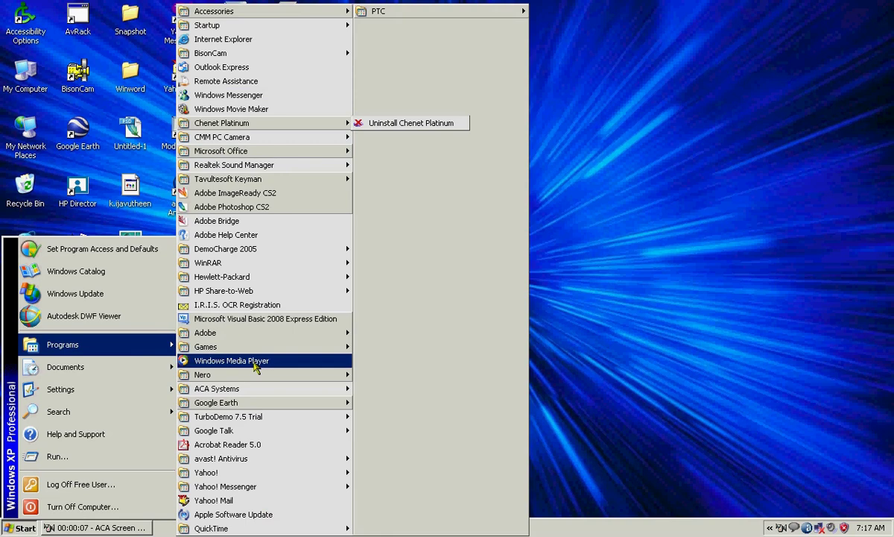
Launch Adobe PageMaker 7.0 and close its Templates window
mouse_move(259, 334)
mouse_move(409, 349)
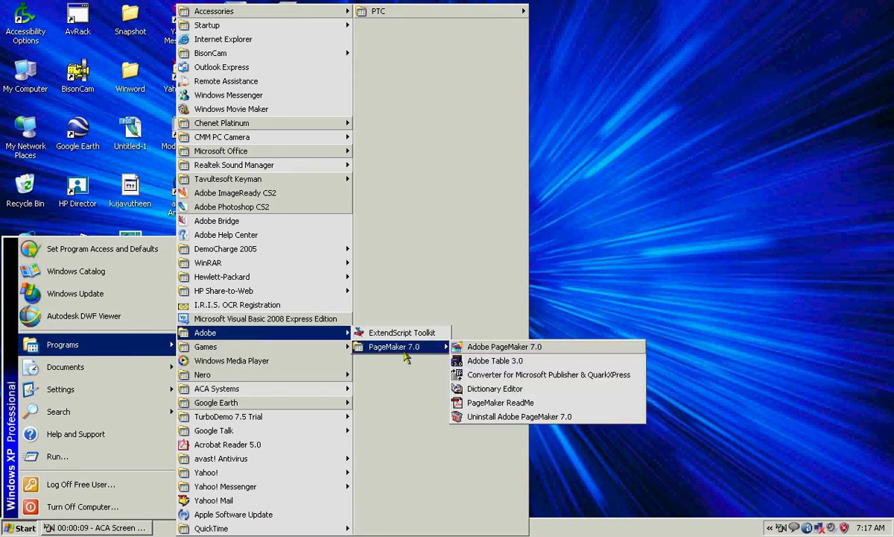
left_click(528, 348)
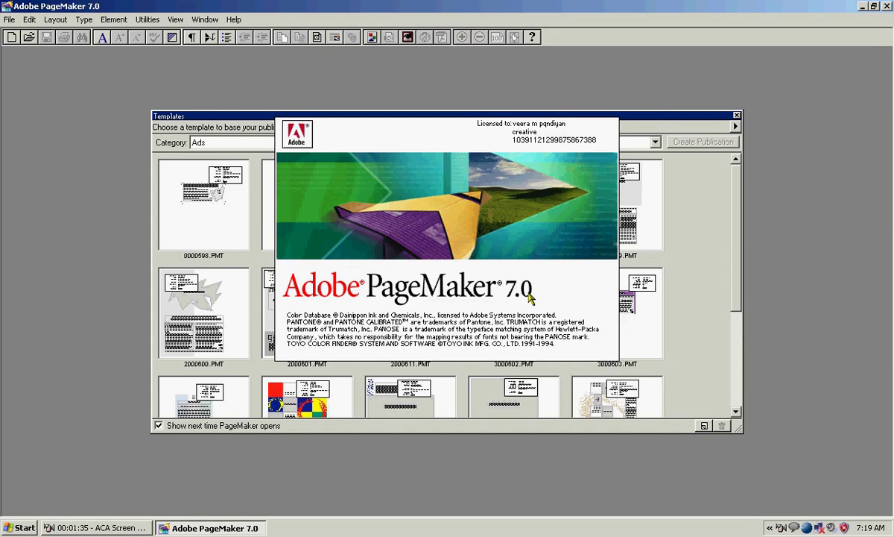
left_click(736, 117)
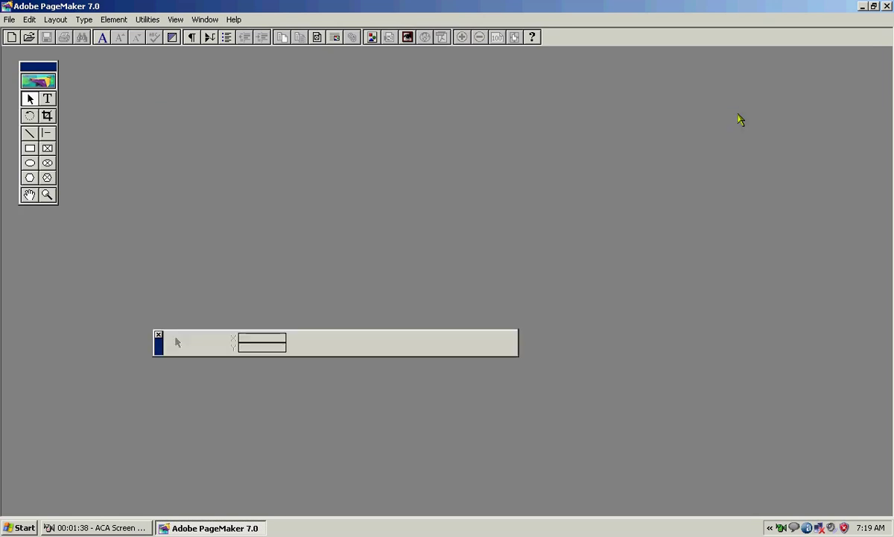
Create a new publication with A4 page size and the double-sided option turned off
left_click(12, 21)
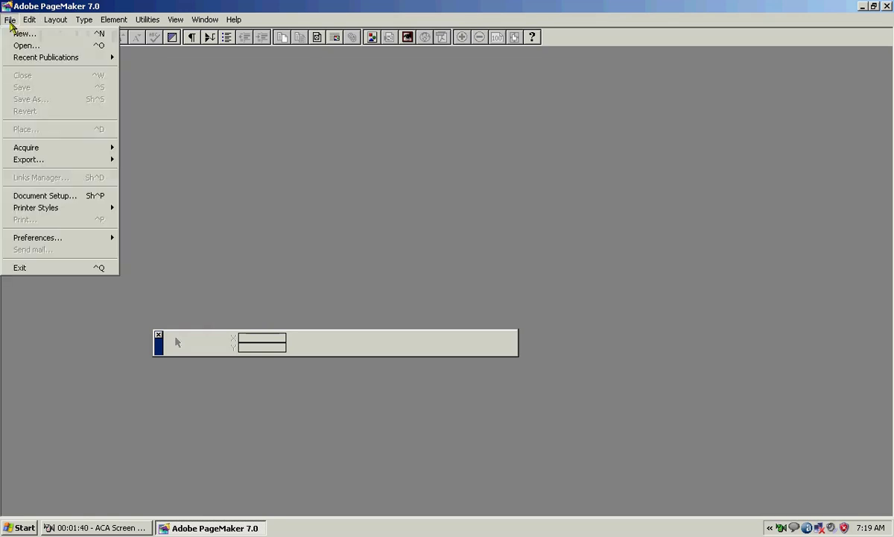
left_click(15, 34)
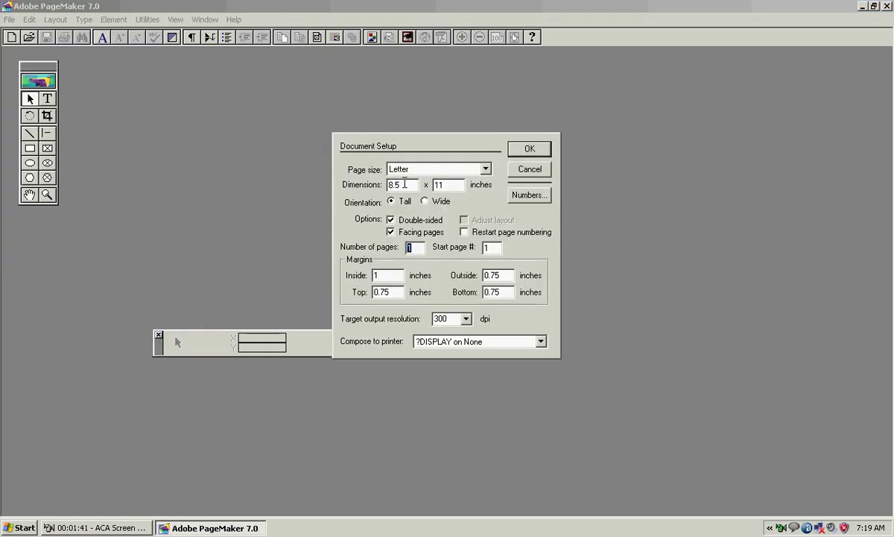
left_click(460, 176)
left_click(460, 179)
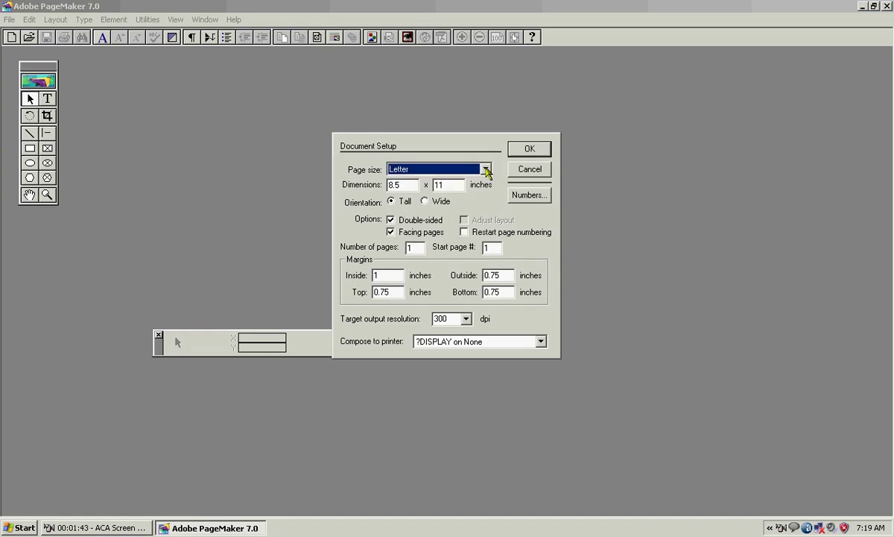
left_click(461, 170)
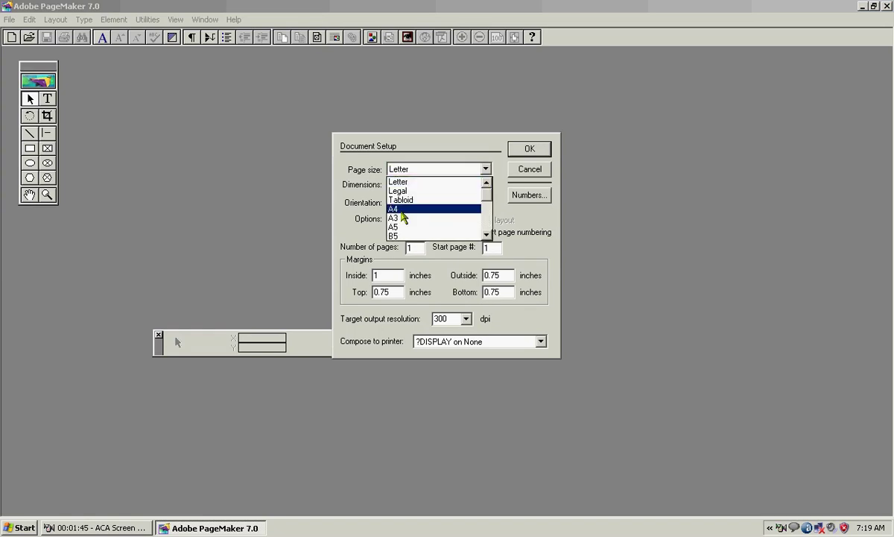
left_click(462, 209)
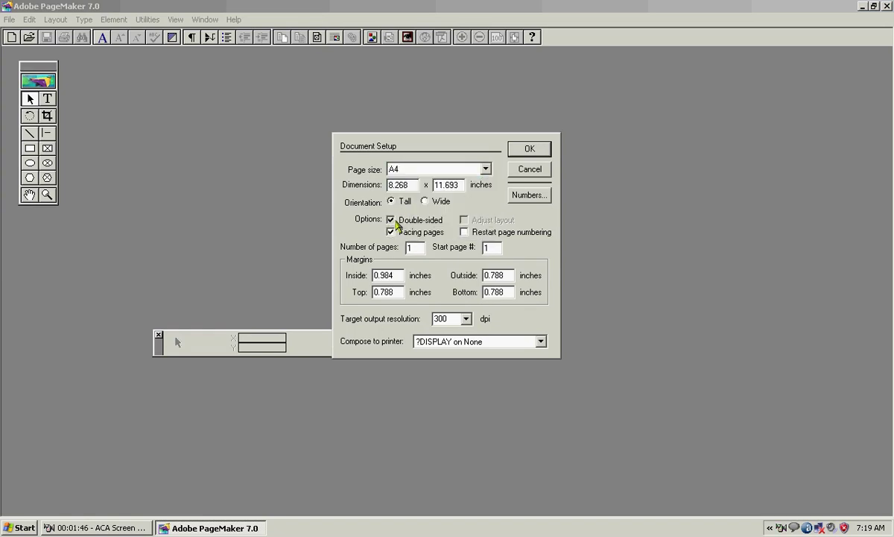
left_click(391, 220)
left_click(530, 150)
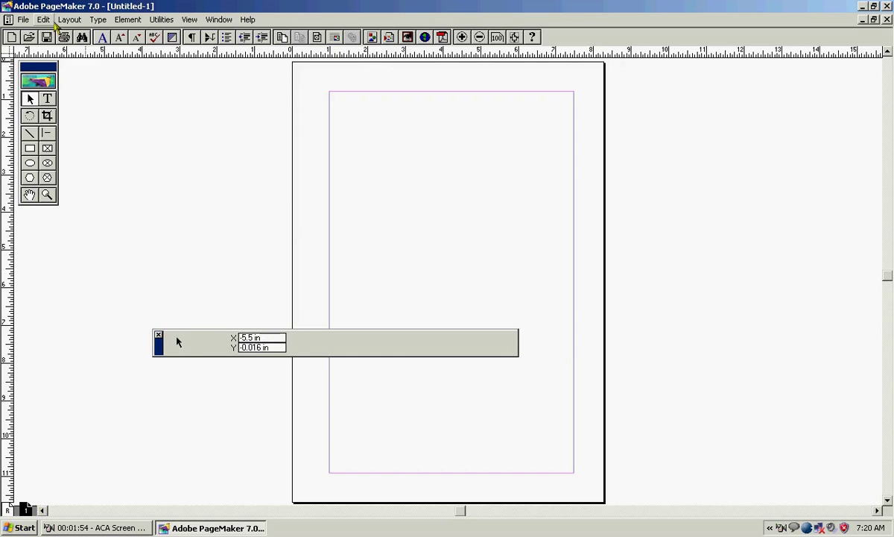
Draw a rectangle about 3.7 in wide and 2.6 in high in the upper half of the page
left_click(45, 21)
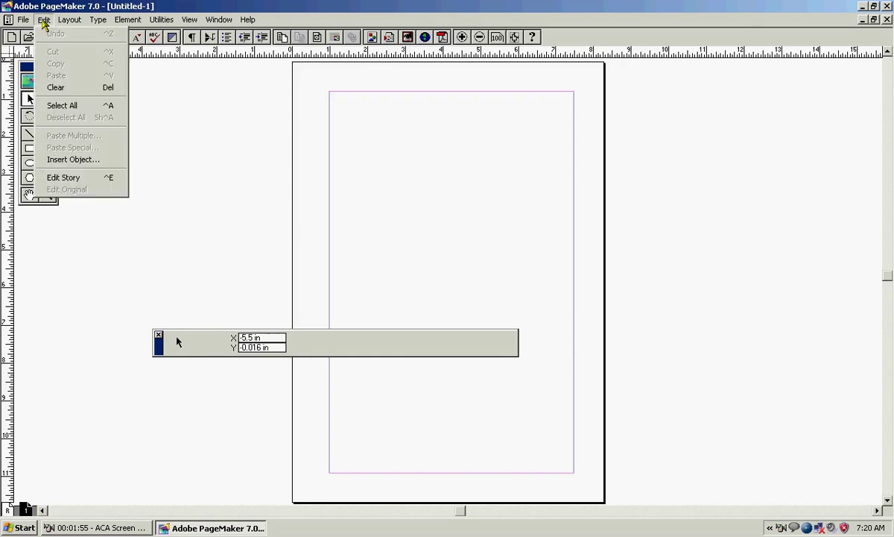
left_click(456, 202)
left_click(31, 150)
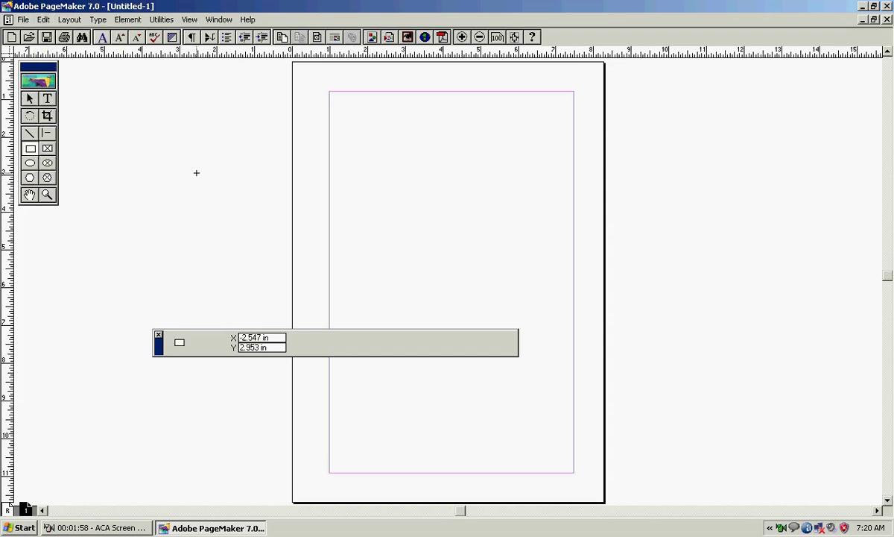
left_click_drag(348, 172, 486, 267)
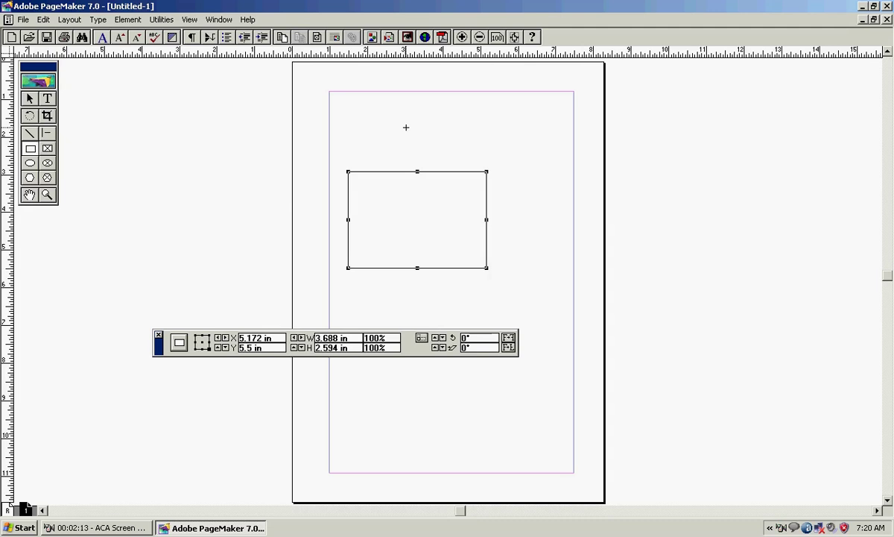
Show the Colors palette, enlarge it to reveal more swatches, and color the rectangle Cyan
key("ctrl+j")
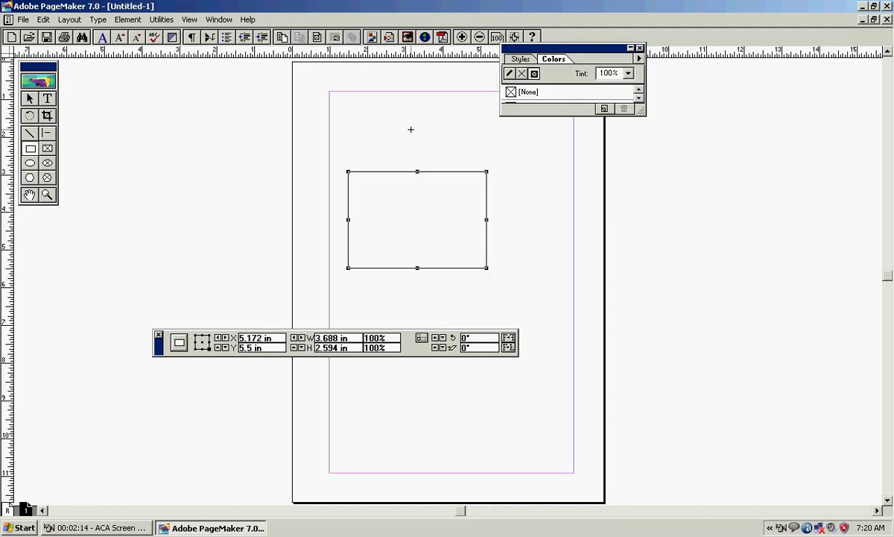
left_click_drag(642, 113, 645, 131)
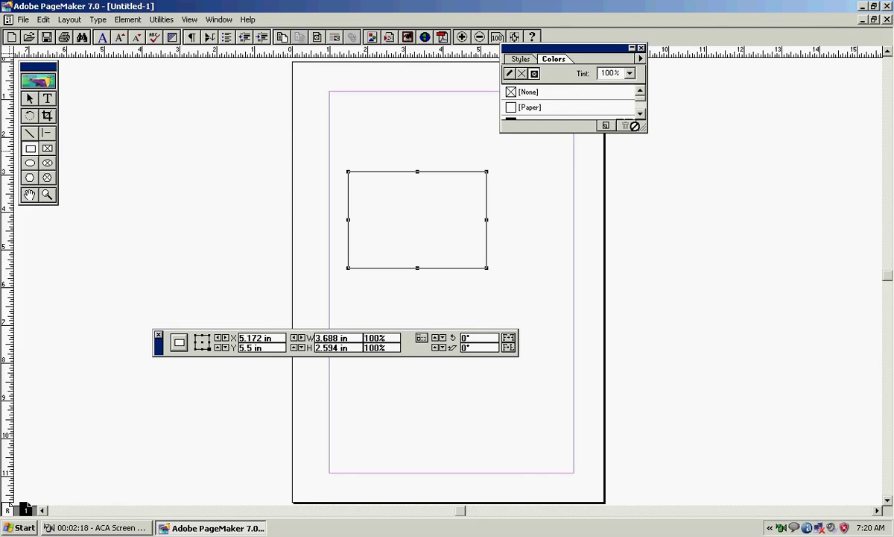
left_click_drag(646, 132, 655, 243)
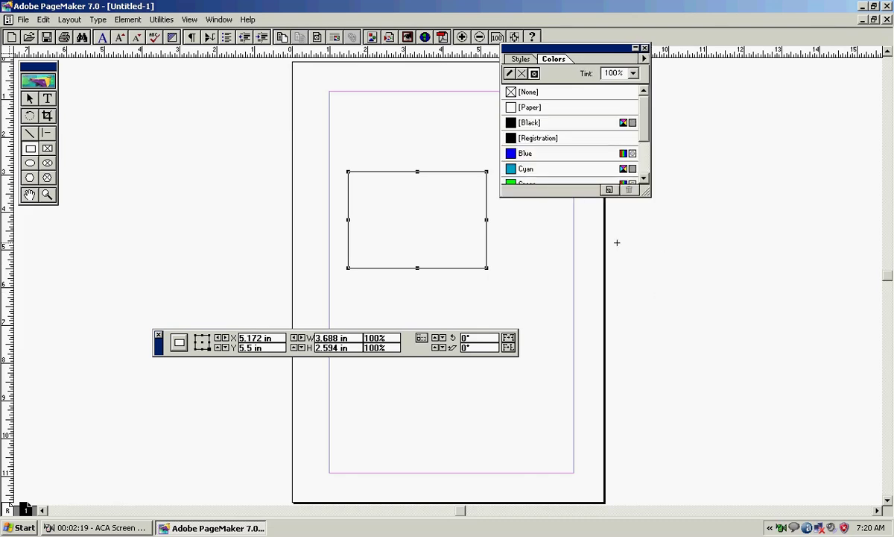
left_click(544, 171)
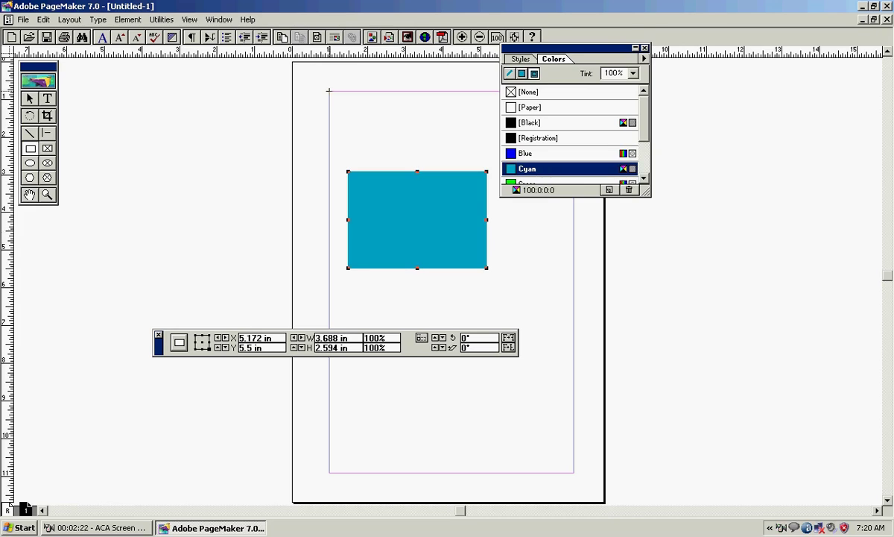
Delete the cyan rectangle from the page and undo the deletion
left_click(46, 23)
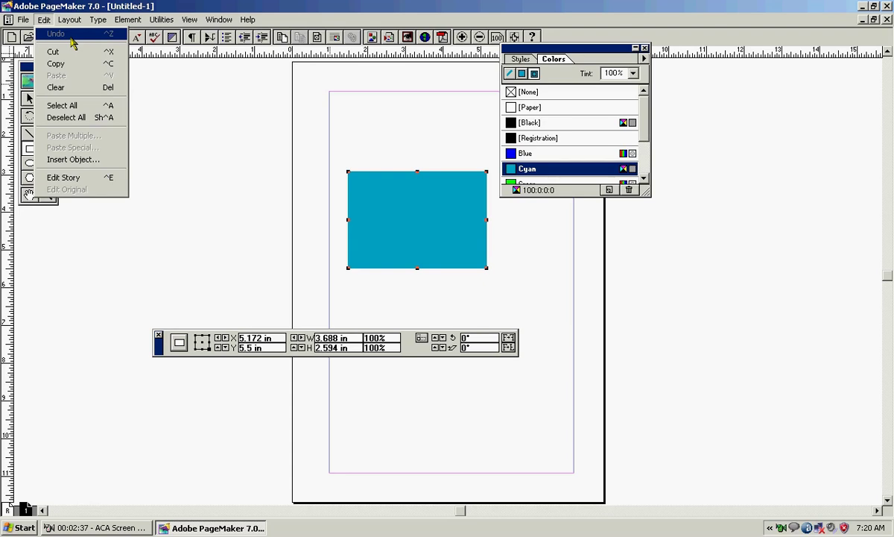
left_click(384, 132)
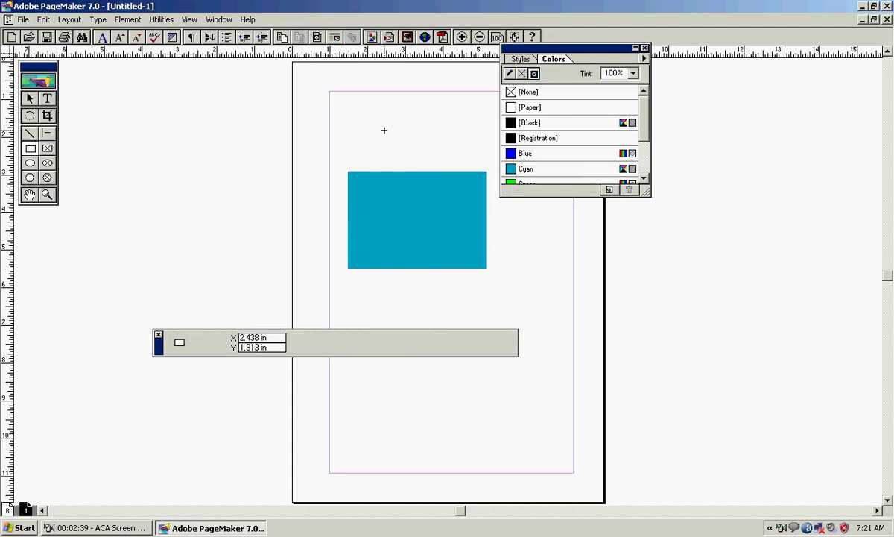
left_click(30, 99)
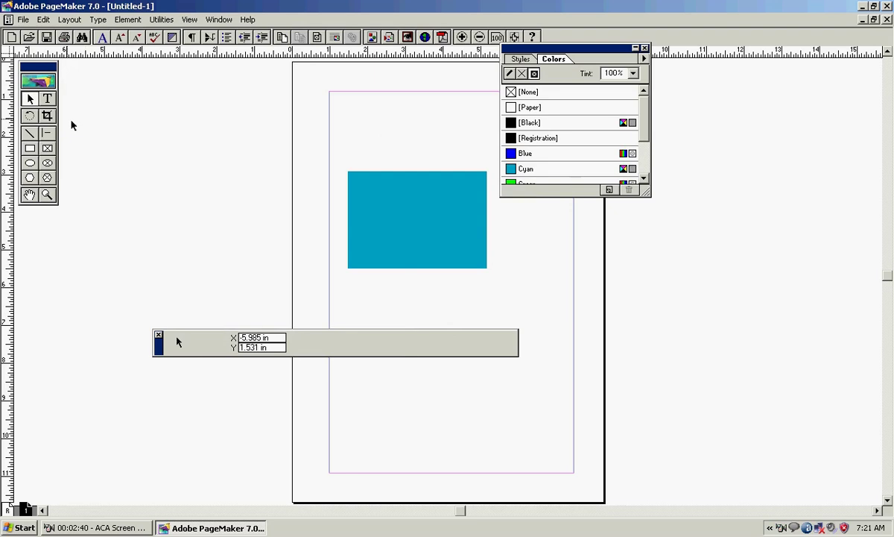
left_click(447, 237)
key("Delete")
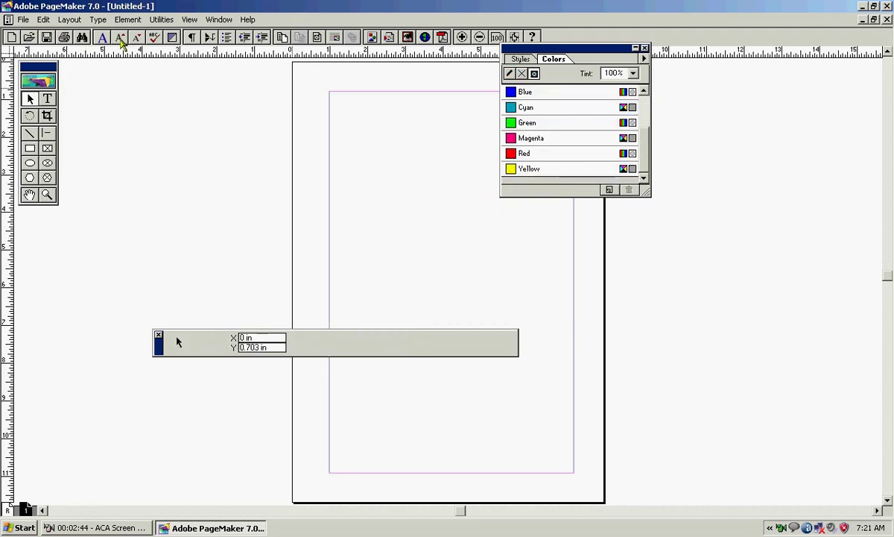
left_click(44, 20)
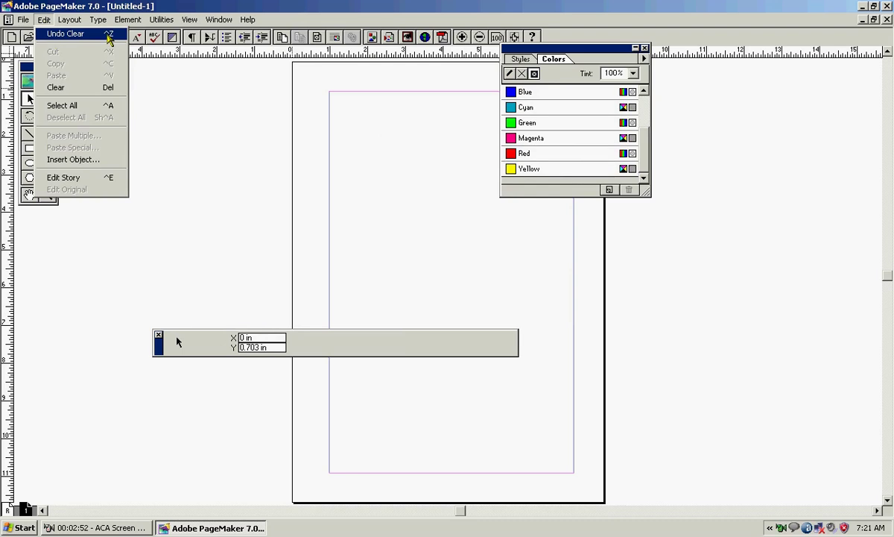
left_click(108, 38)
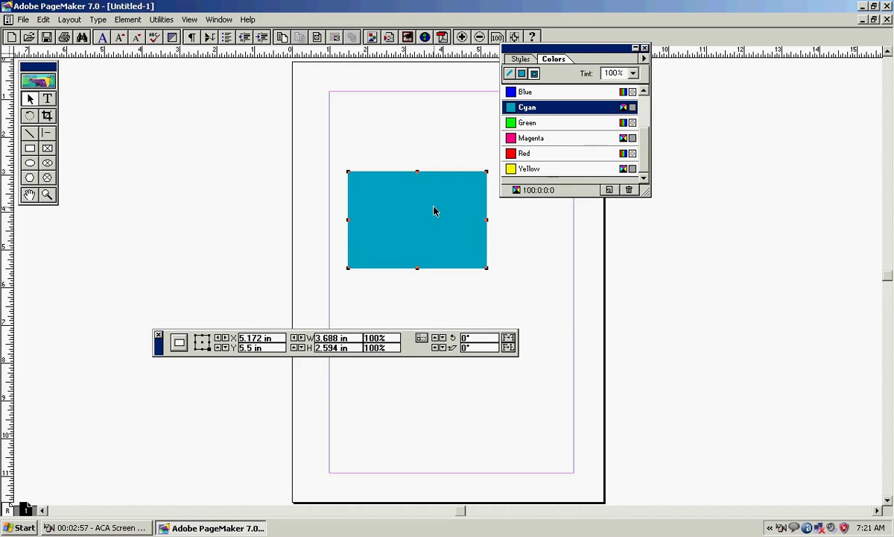
Delete the cyan rectangle again and repeatedly undo and redo the deletion, ending with the rectangle restored
key("Delete")
key("ctrl+z")
key("ctrl+z")
key("ctrl+z")
key("ctrl+z")
key("ctrl+z")
key("ctrl+z")
key("ctrl+z")
key("ctrl+z")
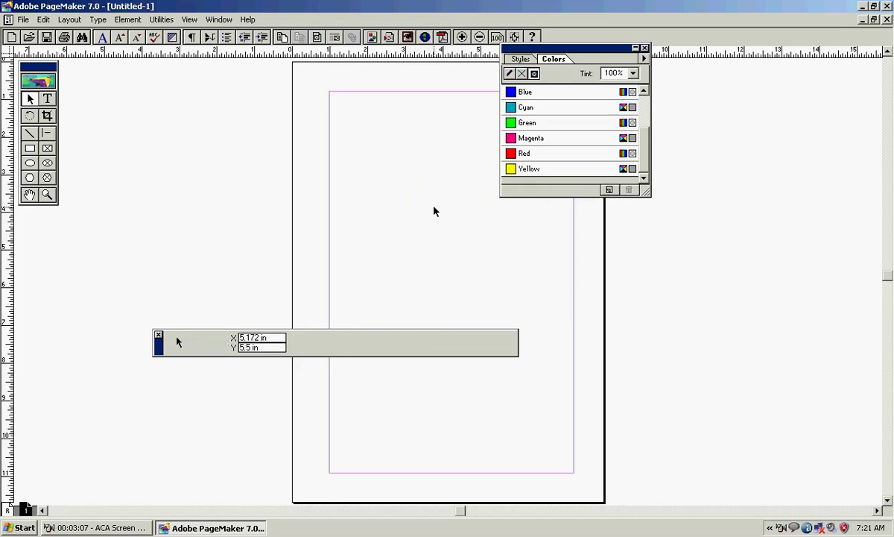
key("ctrl+z")
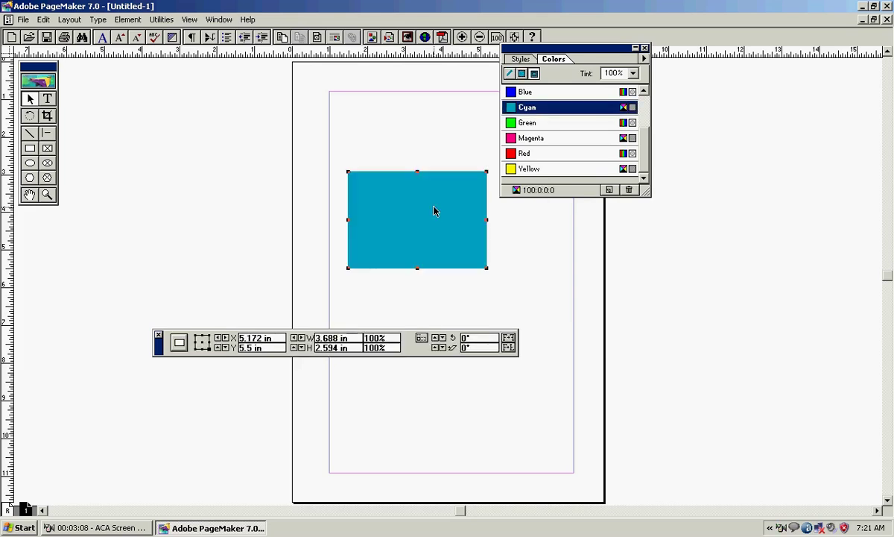
key("ctrl+z")
key("ctrl+z")
Redo the clearing of the rectangle once more and undo it
left_click(44, 19)
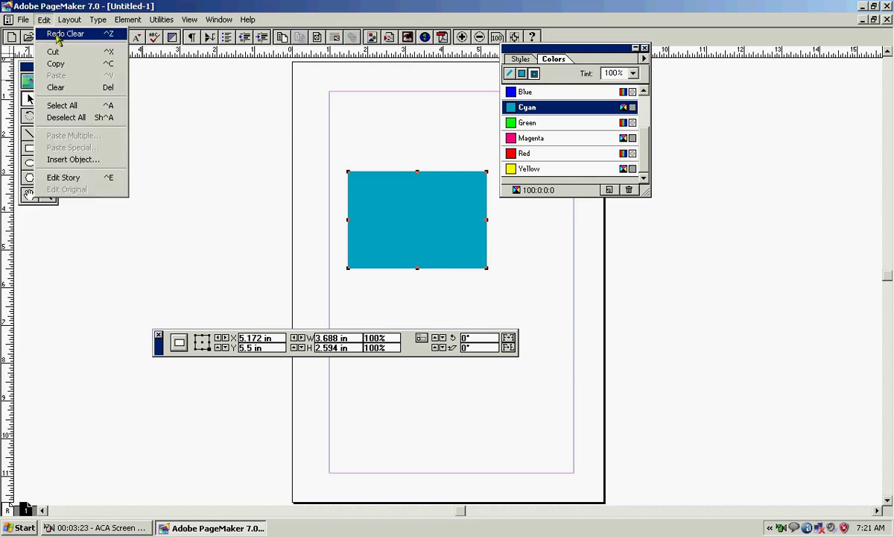
left_click(54, 34)
left_click(45, 19)
left_click(53, 34)
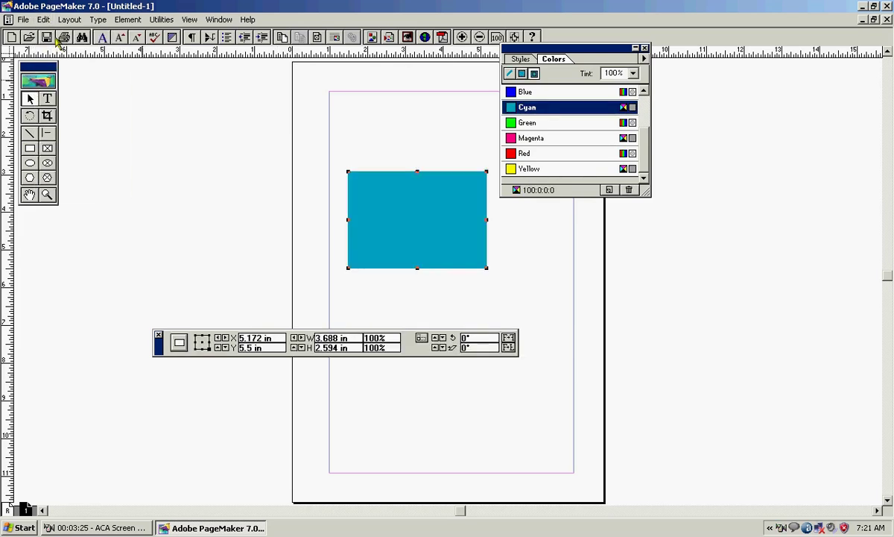
Cut the cyan rectangle, paste it back, and move it up so its lower-right corner is at about X 5.6 in, Y 4.0 in
left_click(45, 19)
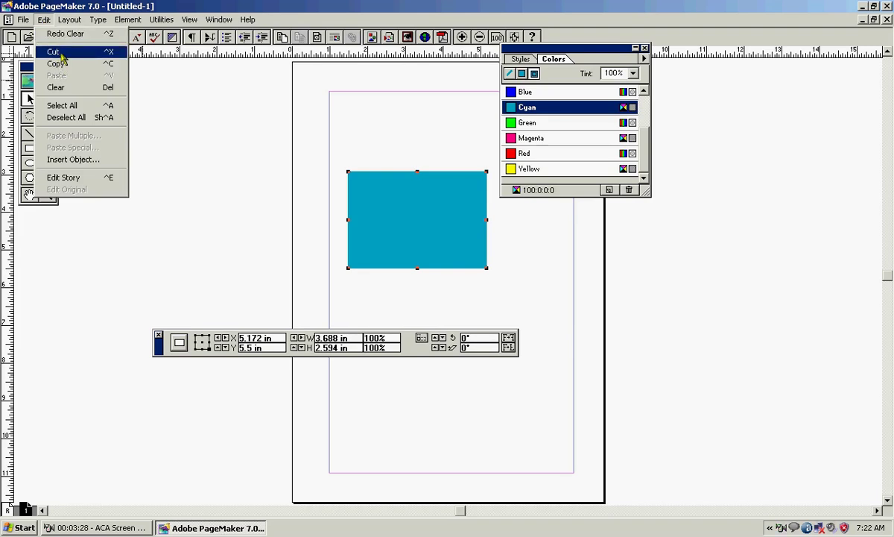
left_click(59, 54)
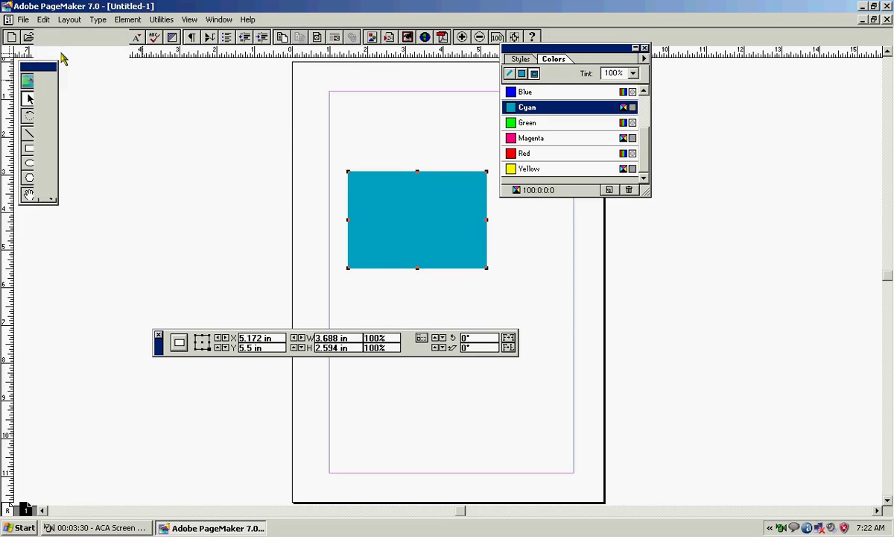
left_click(43, 19)
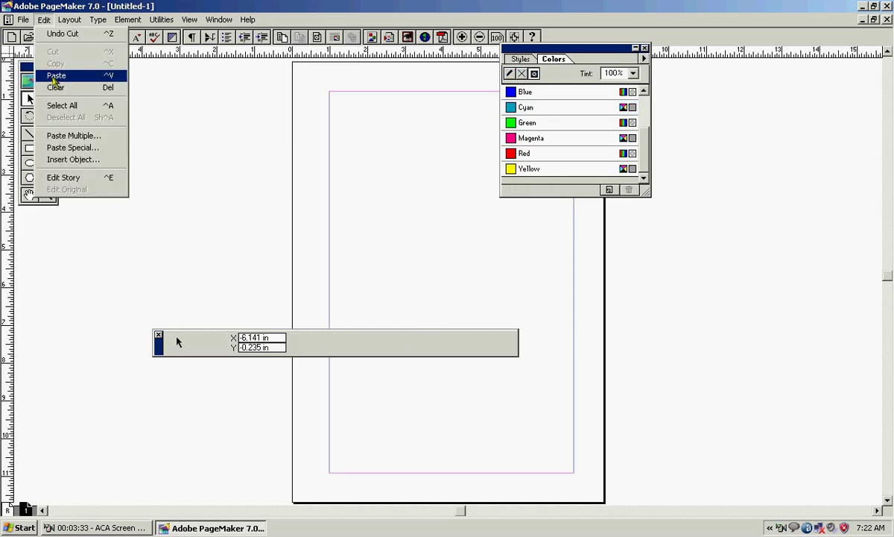
left_click(55, 77)
left_click_drag(435, 223, 442, 189)
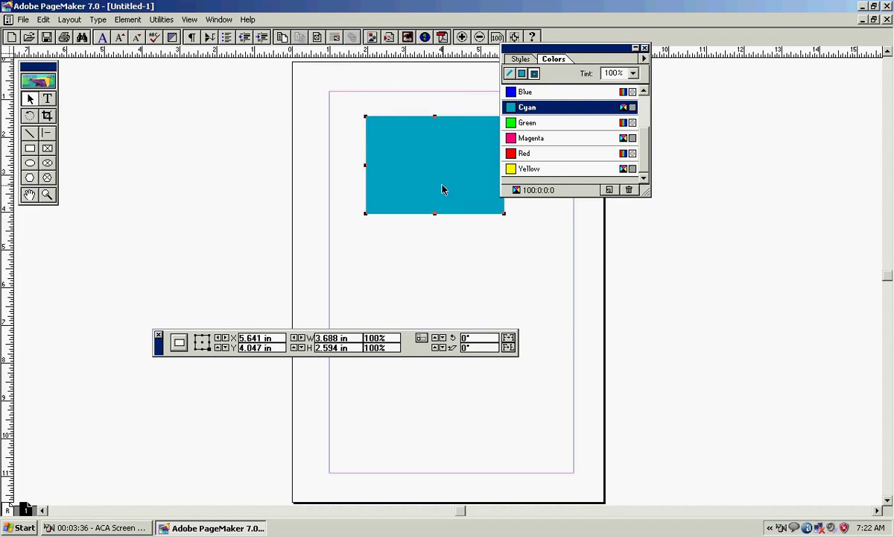
Paste a second copy of the rectangle and move it below the first, lower-right corner at about X 6.1 in, Y 8.0 in
left_click(411, 243)
left_click(43, 20)
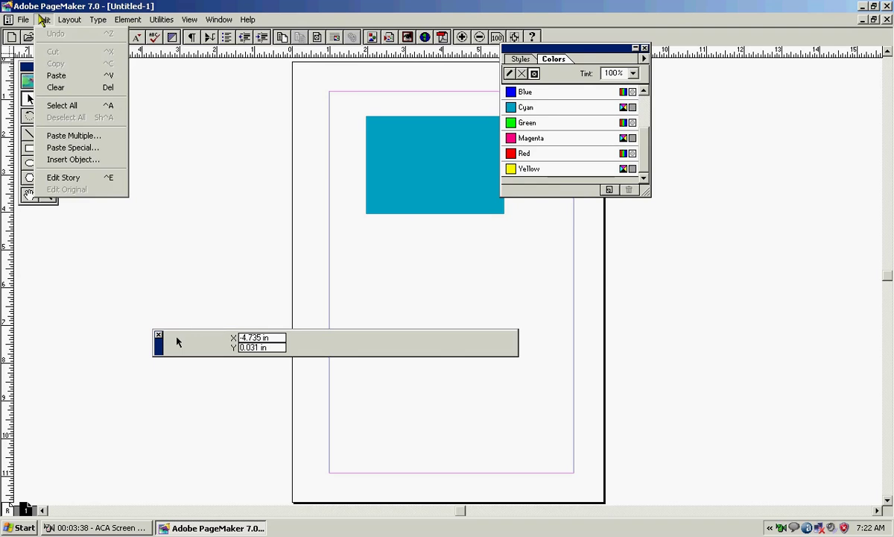
left_click(57, 75)
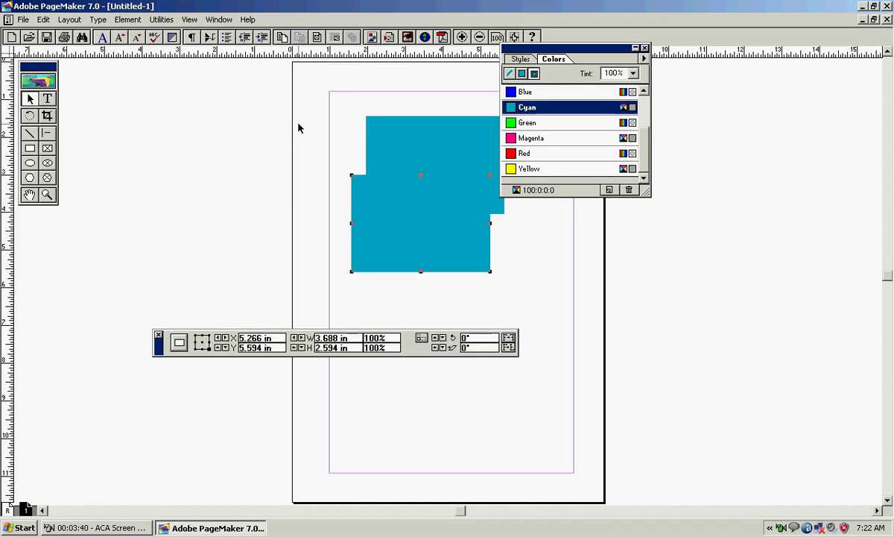
left_click_drag(431, 194, 463, 292)
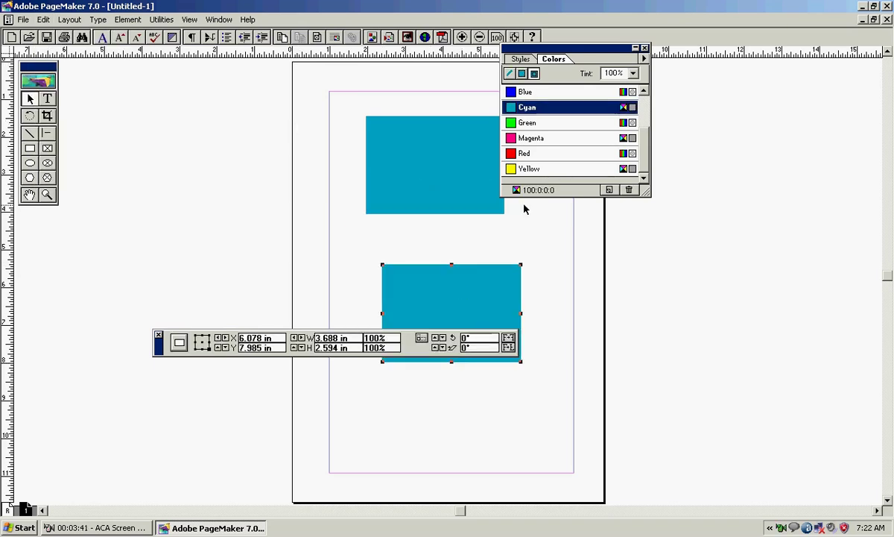
Color the lower rectangle Red and deselect it
left_click(526, 168)
left_click(535, 154)
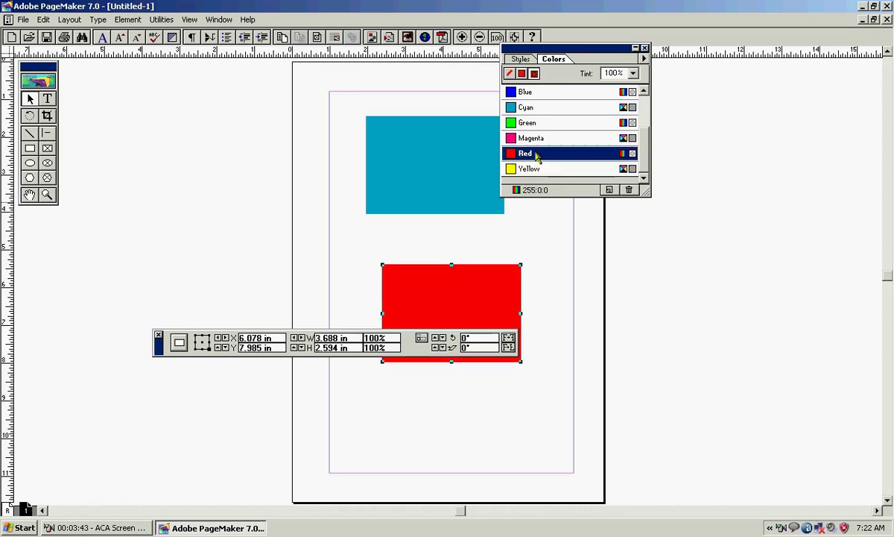
left_click(548, 273)
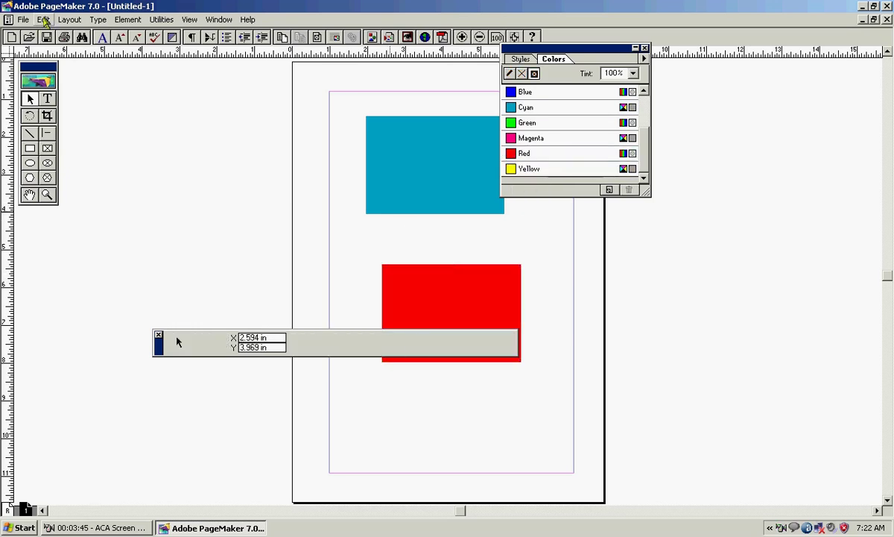
Paste another cyan rectangle and move it toward the page's left edge, with its lower-right corner at about X 3.7 in, Y 6.2 in
left_click(44, 19)
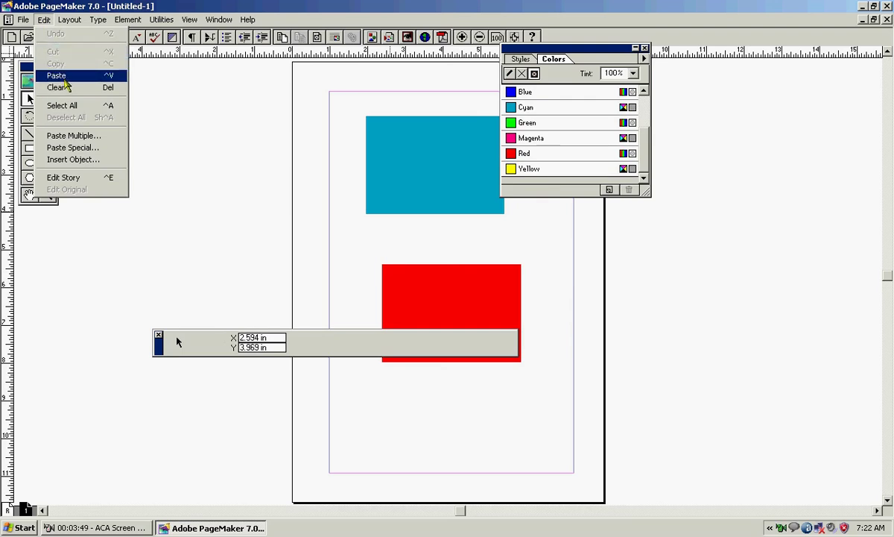
left_click(59, 76)
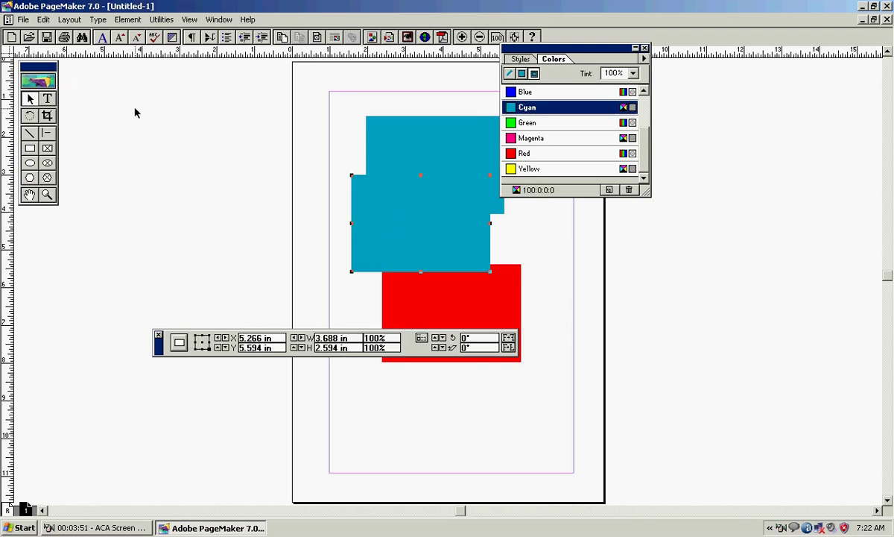
left_click_drag(408, 227, 350, 249)
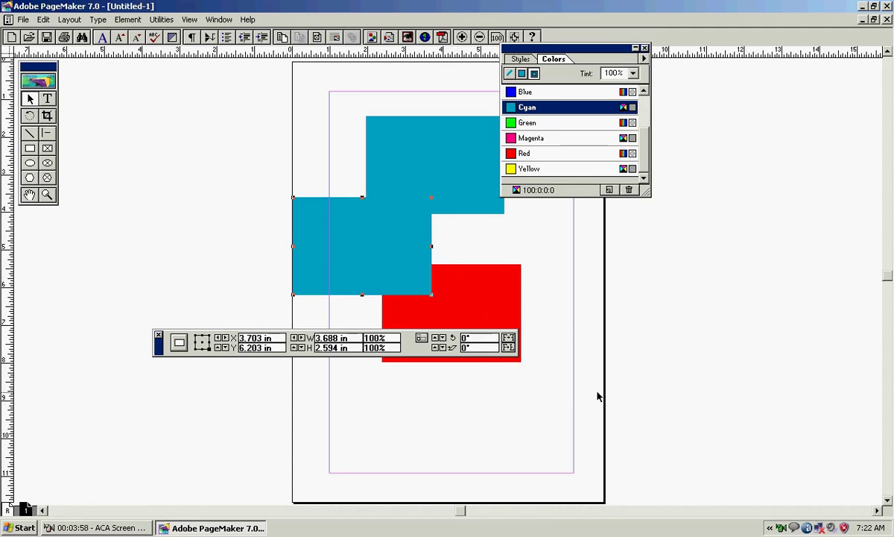
Select the newly pasted cyan rectangle together with the red rectangle and copy both
left_click_drag(597, 396, 227, 163)
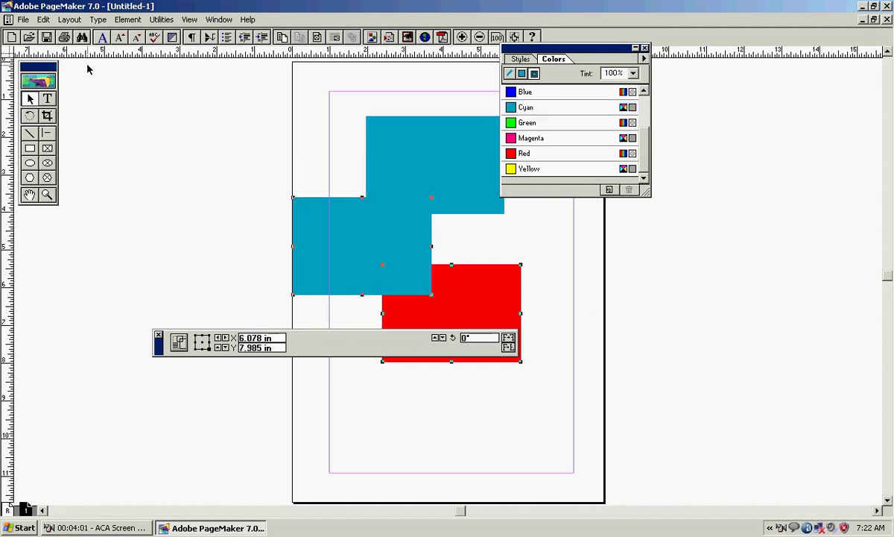
left_click(44, 19)
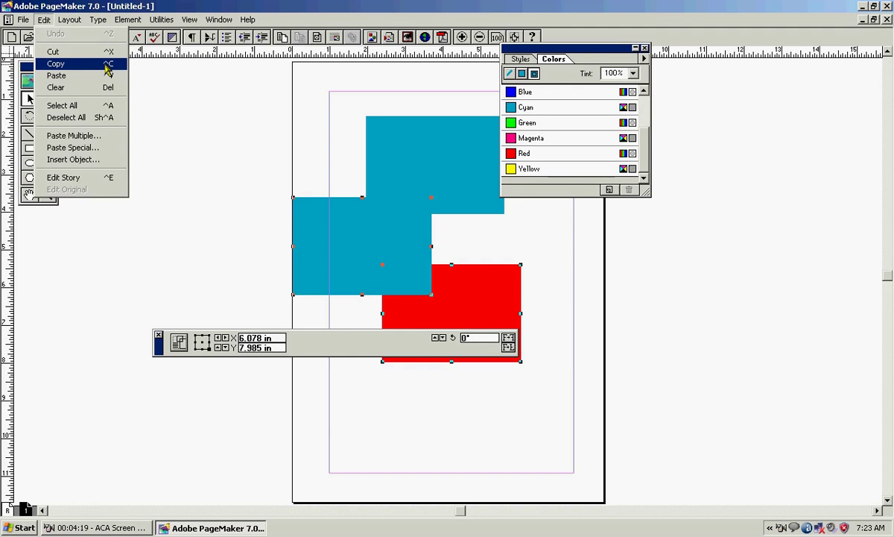
left_click(108, 65)
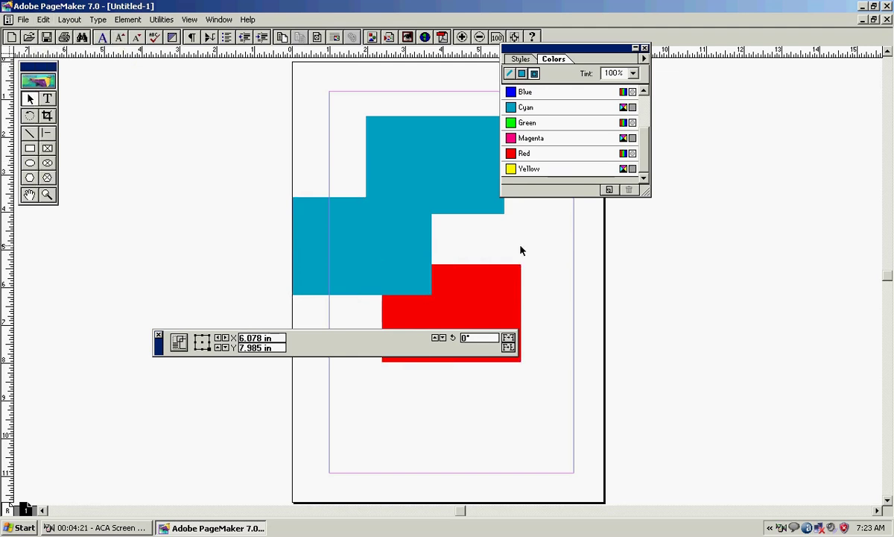
Paste the copied cyan and red pair, move it across the page's right edge level with the originals, and deselect it
left_click(486, 229)
left_click(49, 19)
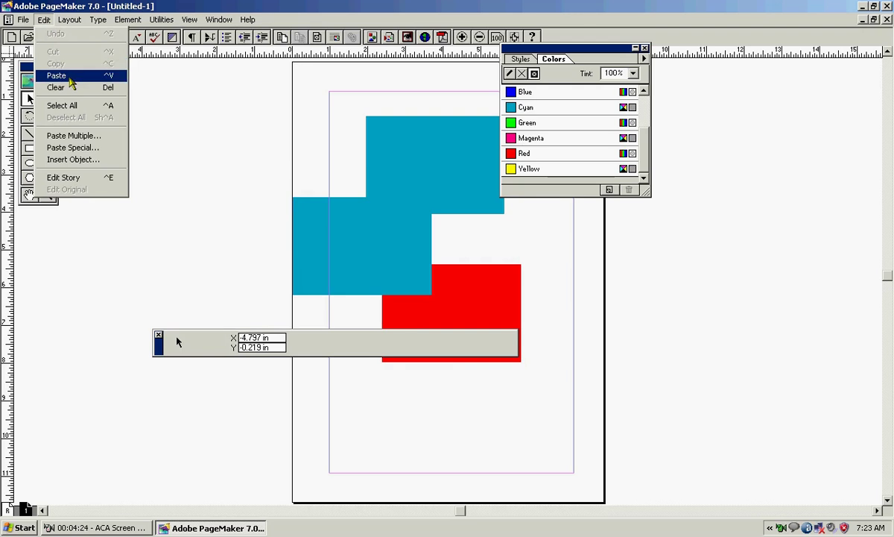
left_click(72, 76)
left_click_drag(382, 263, 635, 258)
left_click(630, 399)
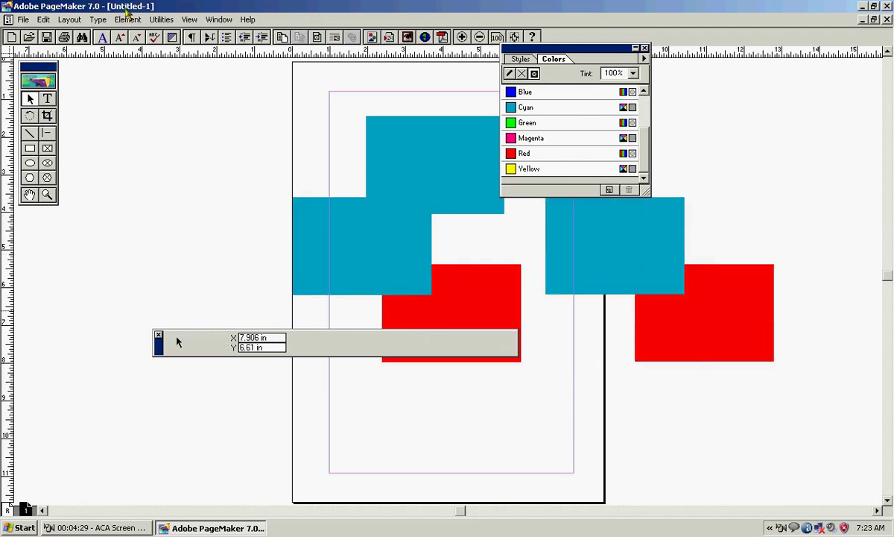
Paste the cyan and red pair again and try to move it onto the pasteboard left of the page
left_click(43, 19)
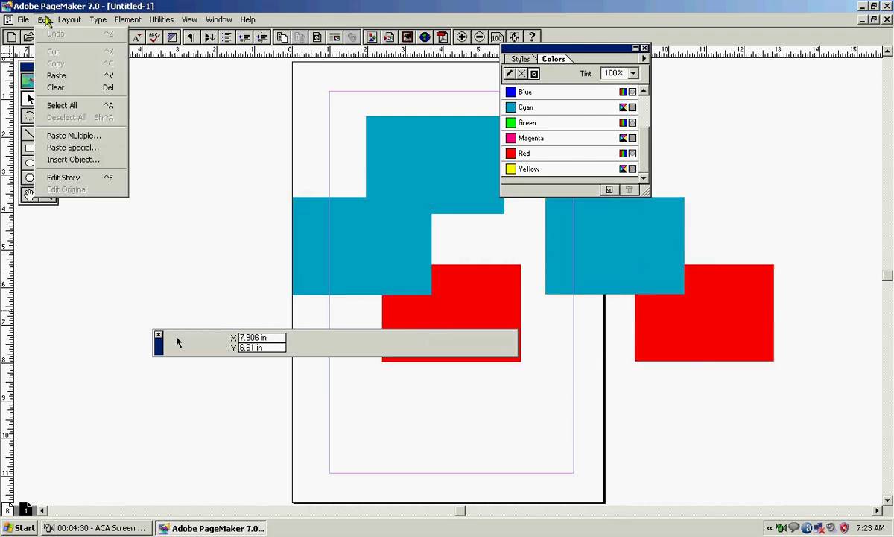
left_click(71, 77)
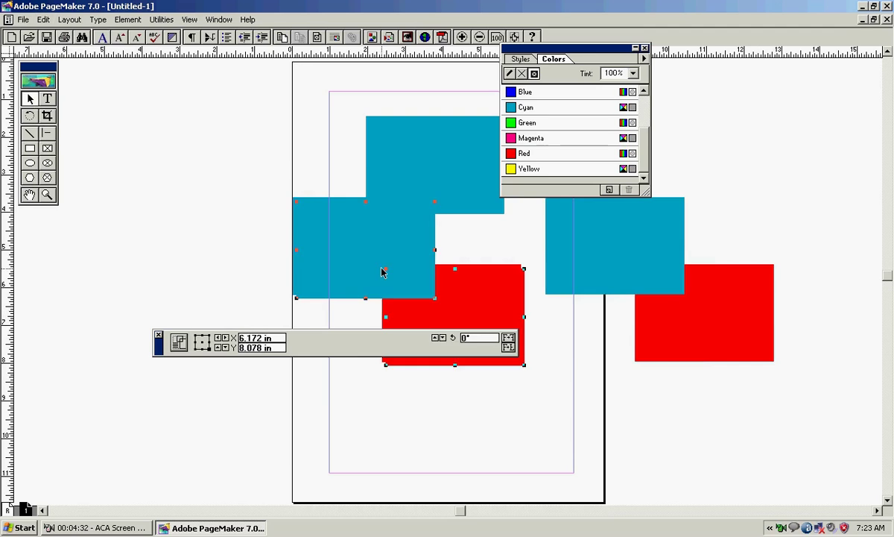
left_click_drag(382, 272, 210, 364)
left_click_drag(370, 272, 208, 258)
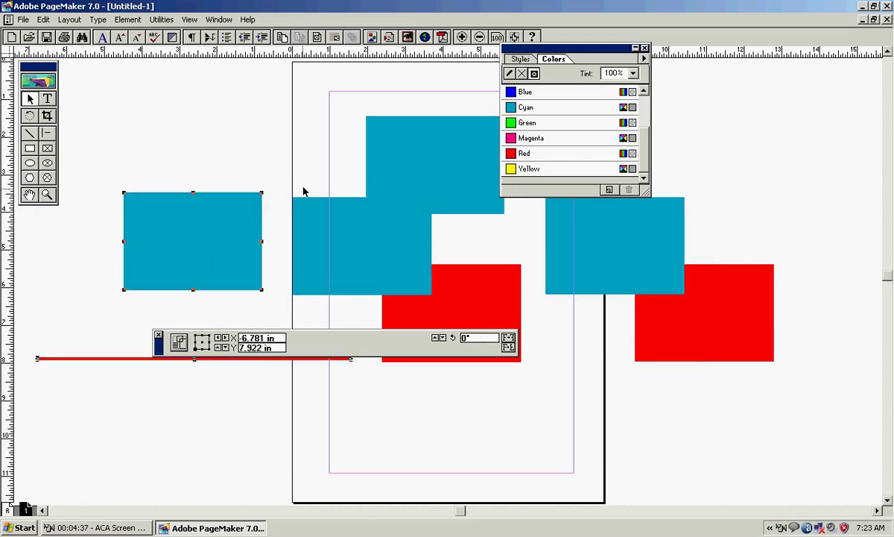
Resize the flattened red strip to a rectangle about 4 in wide and 1.5 in high
left_click(268, 359)
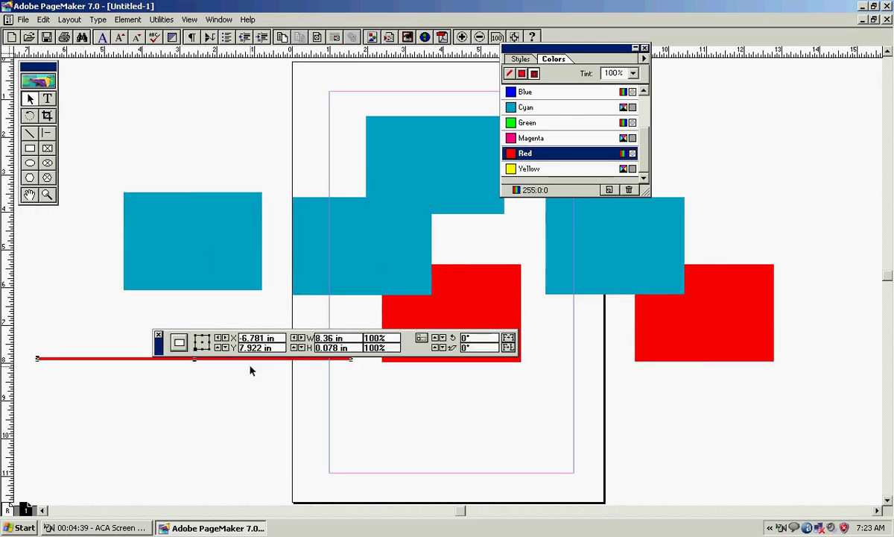
left_click_drag(194, 359, 189, 416)
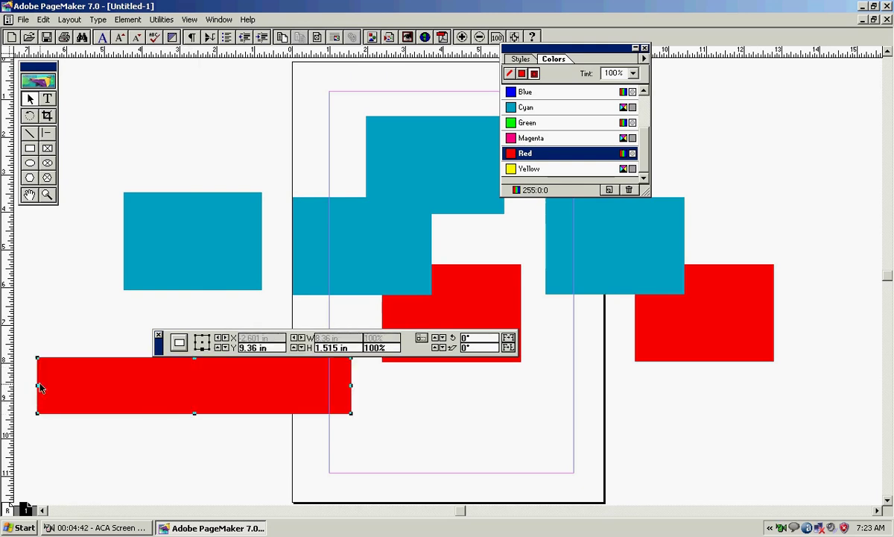
left_click_drag(38, 385, 201, 386)
Select all the rectangles on the page and pasteboard and delete them
left_click(412, 467)
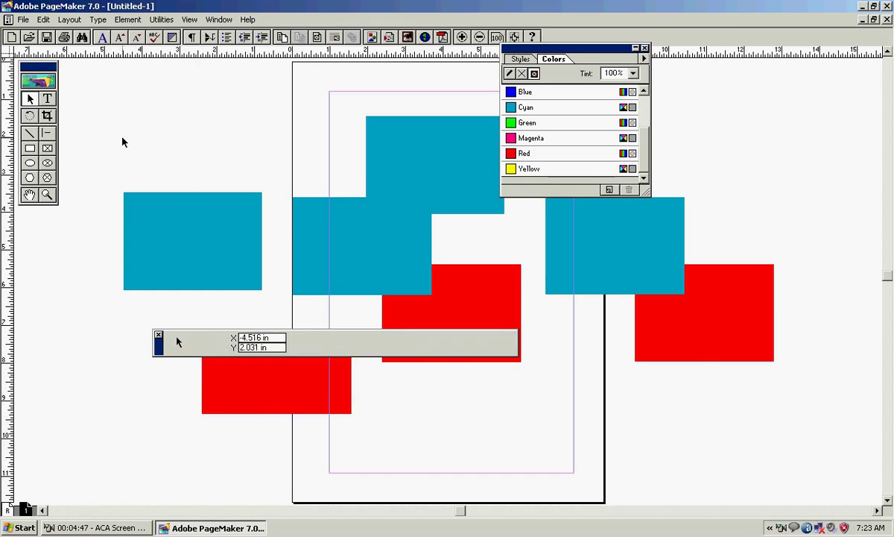
key("ctrl+a")
key("Delete")
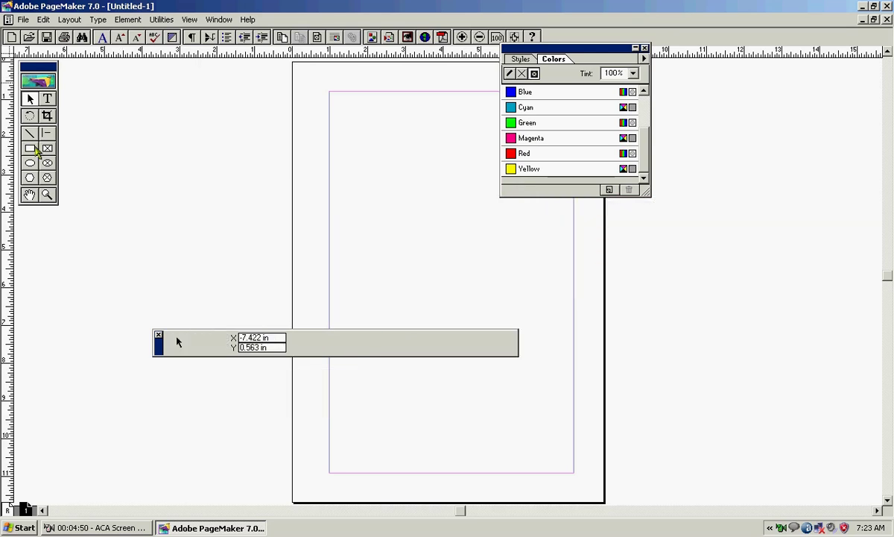
Draw a rectangle about 1.9 in wide and 2.5 in high in the page's upper half and color it Yellow
left_click(31, 147)
left_click_drag(388, 142, 459, 235)
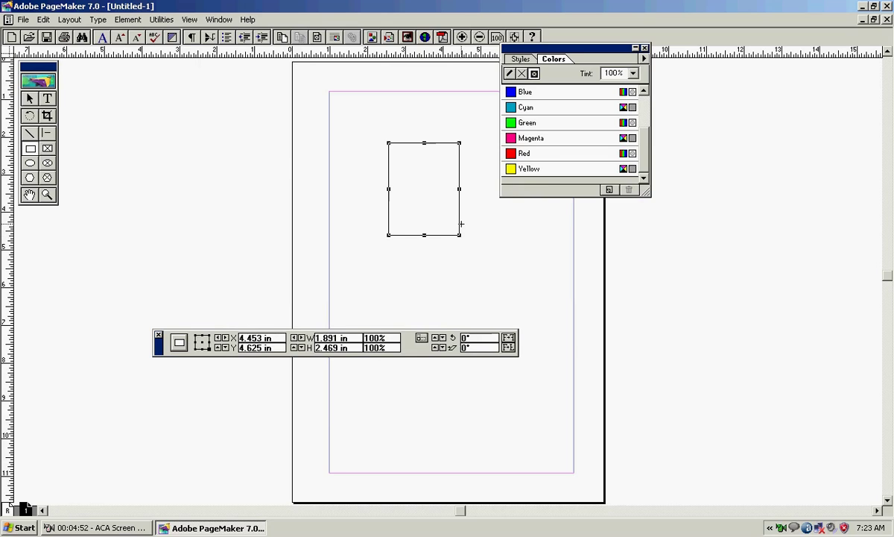
left_click(525, 169)
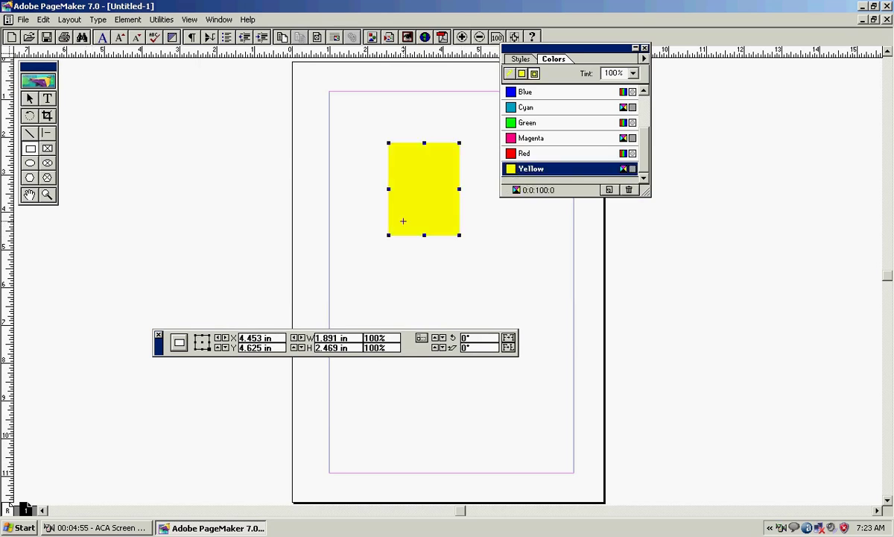
Add one page after page 1, look at both pages, and return to page 1
right_click(26, 509)
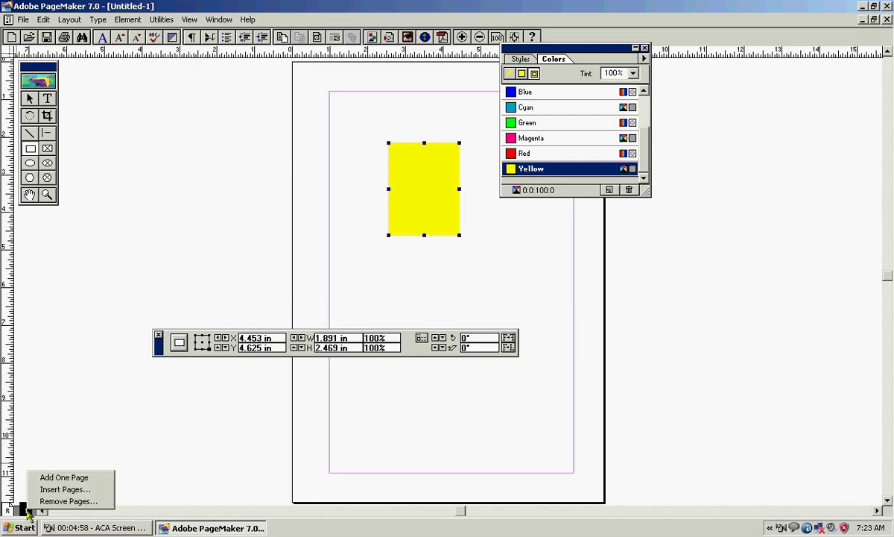
left_click(65, 478)
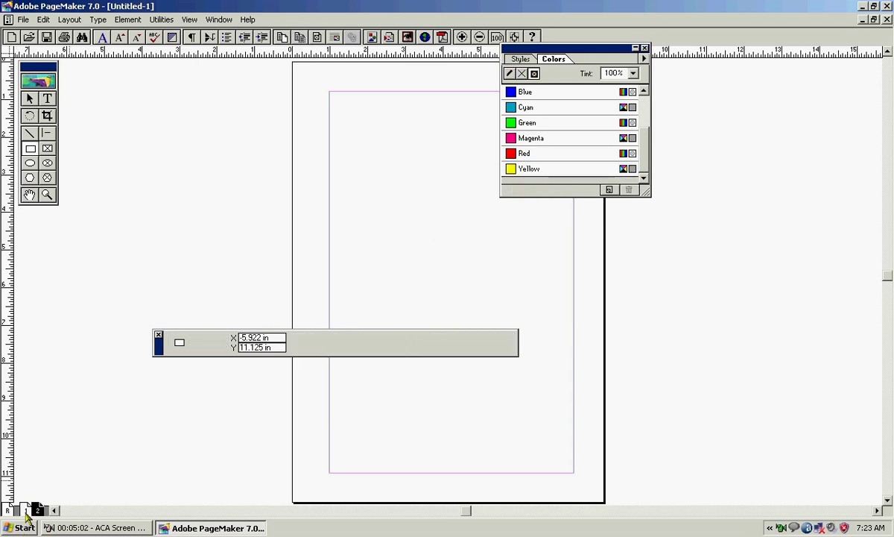
left_click(26, 510)
left_click(38, 510)
left_click(26, 510)
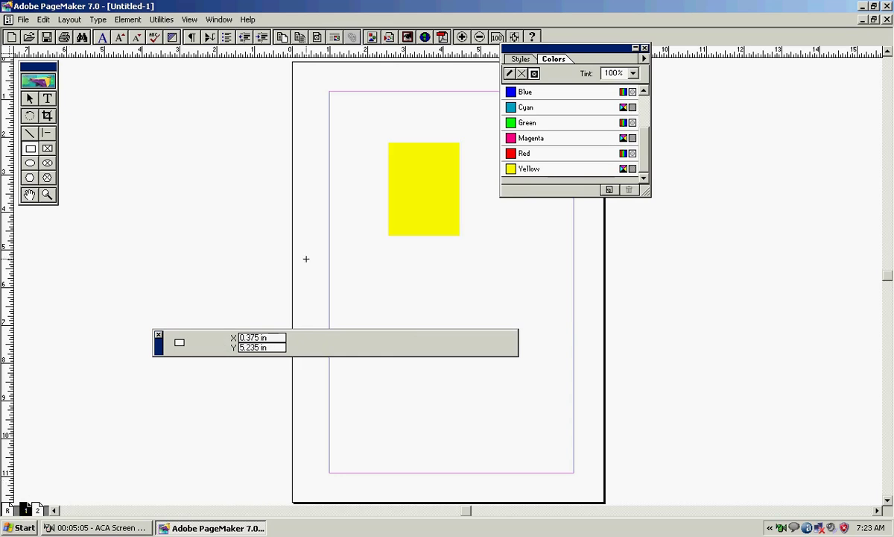
Select the yellow rectangle on page 1 and cut it
left_click(37, 99)
left_click(419, 183)
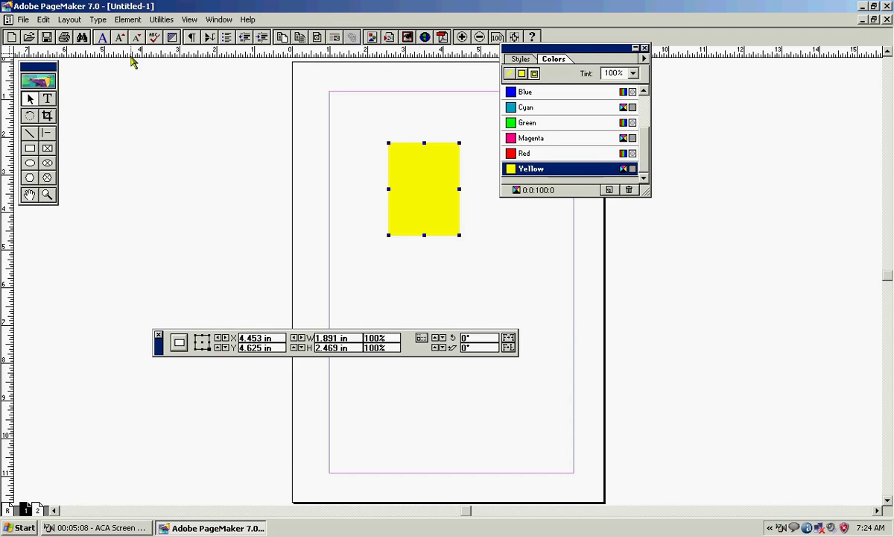
left_click(43, 19)
right_click(430, 167)
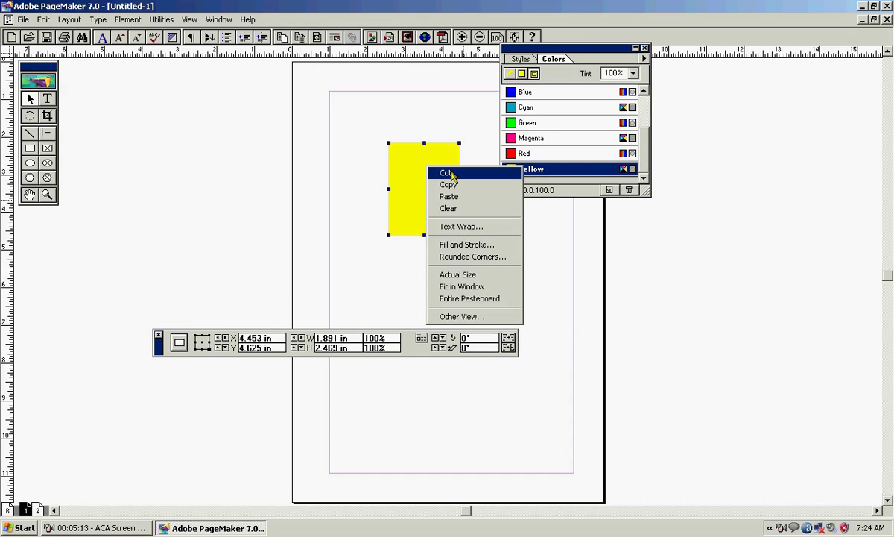
left_click(450, 174)
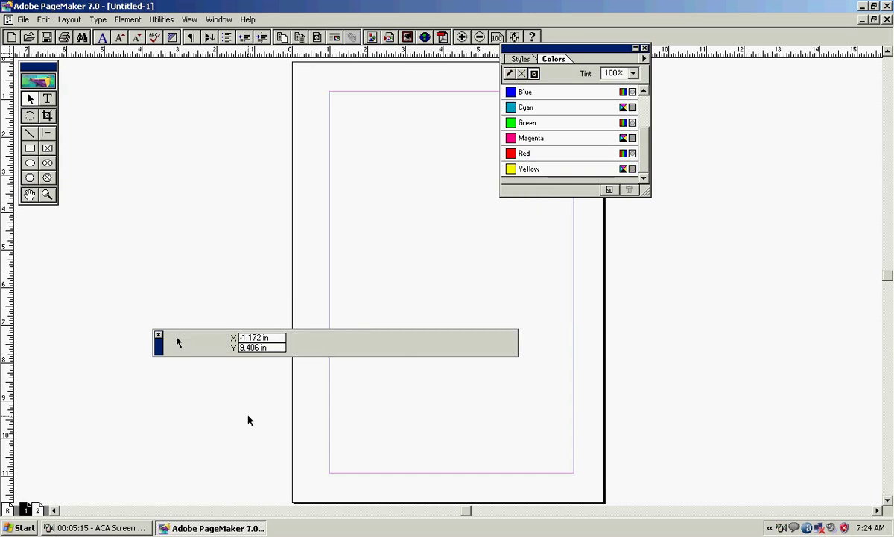
Paste the rectangle on page 2 with its upper-left corner at about X 2.2 in, Y 4.5 in, and compare both pages
left_click(38, 509)
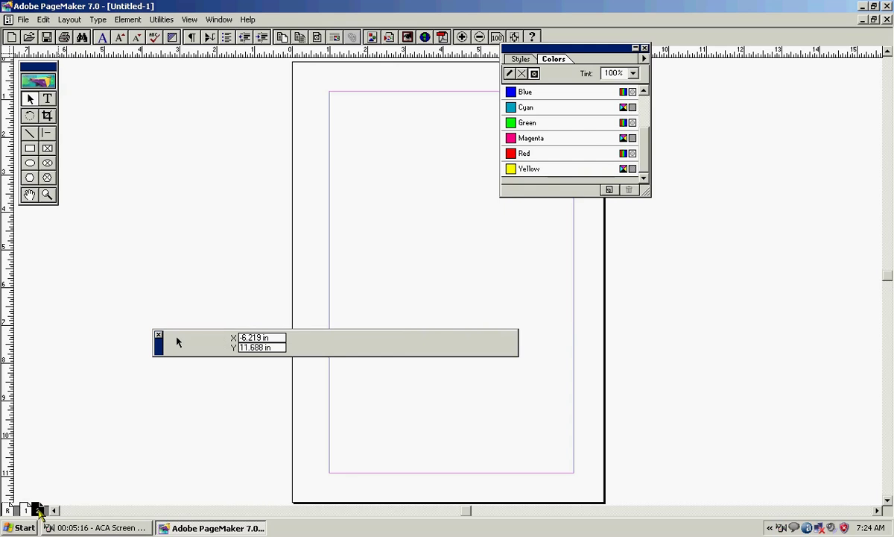
right_click(376, 232)
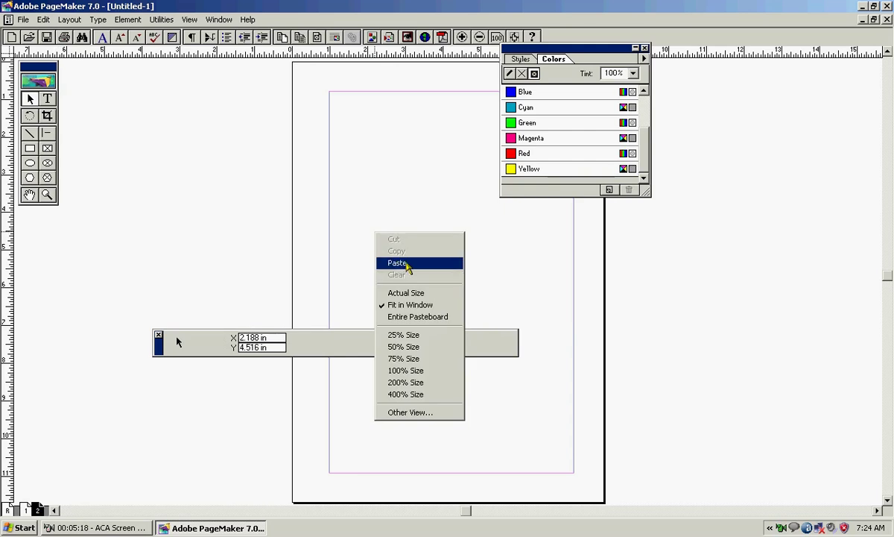
left_click(406, 263)
left_click(286, 270)
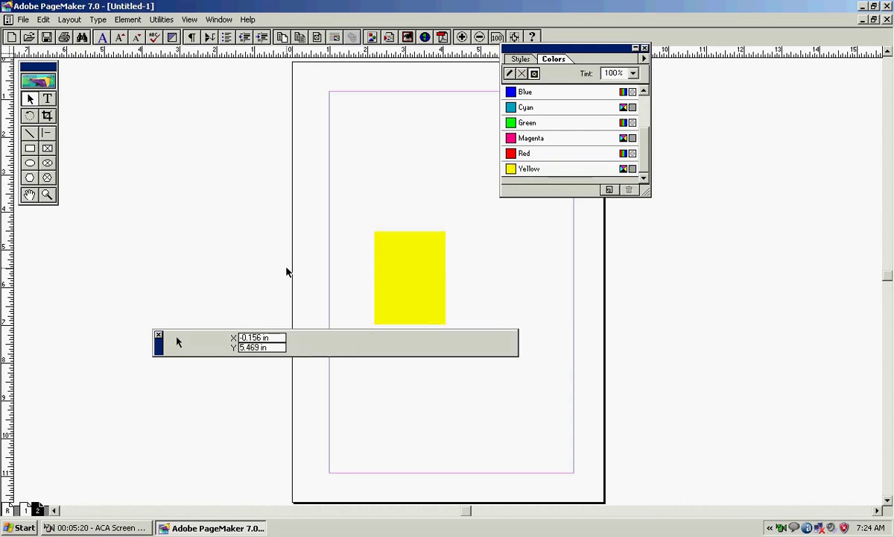
left_click(26, 510)
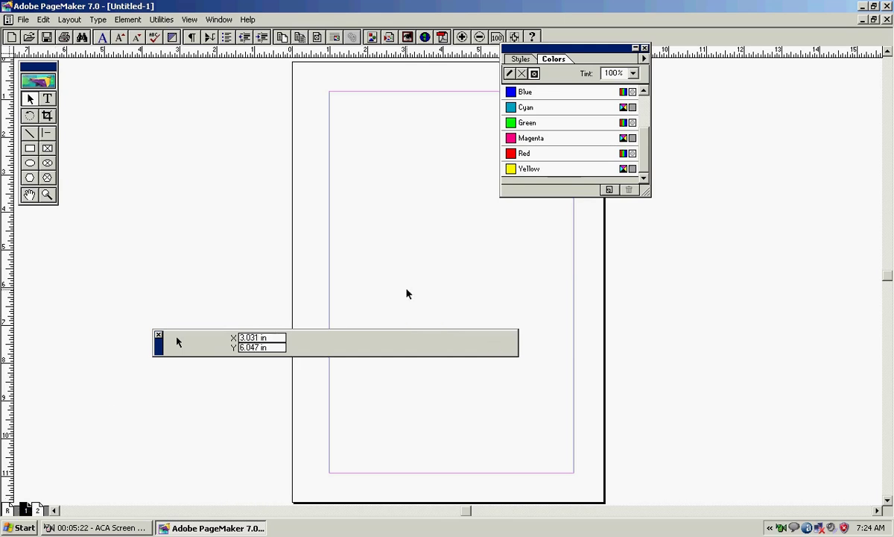
left_click(38, 510)
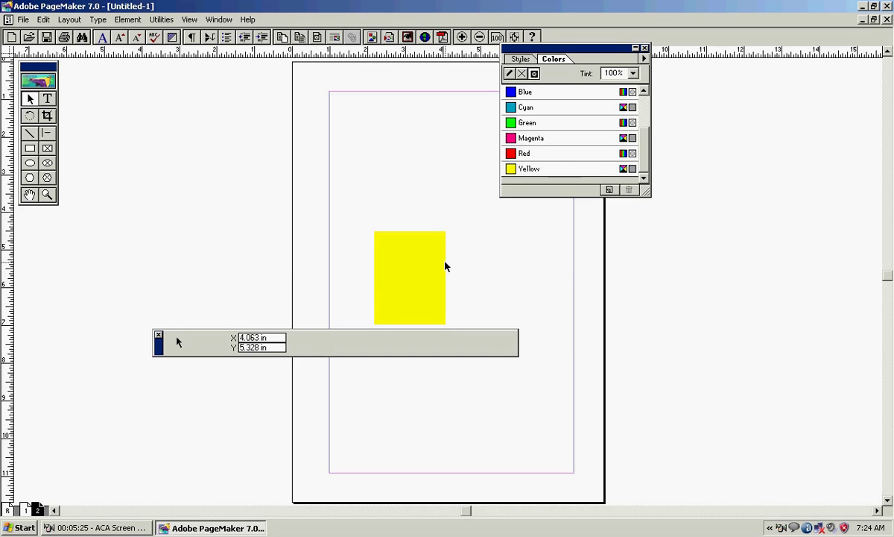
Copy page 2's yellow rectangle, paste it on page 1 with its lower-right corner at about X 5.2 in, Y 6.3 in, and compare both pages
right_click(423, 270)
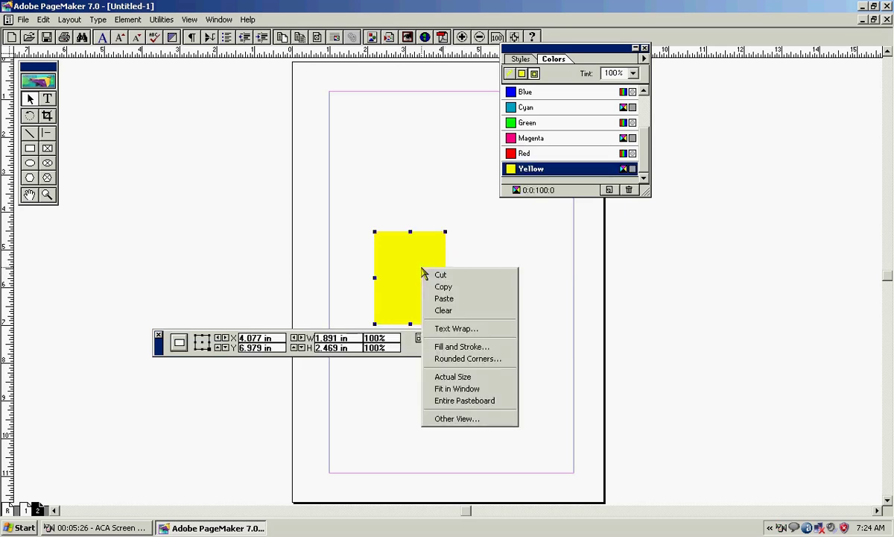
left_click(443, 289)
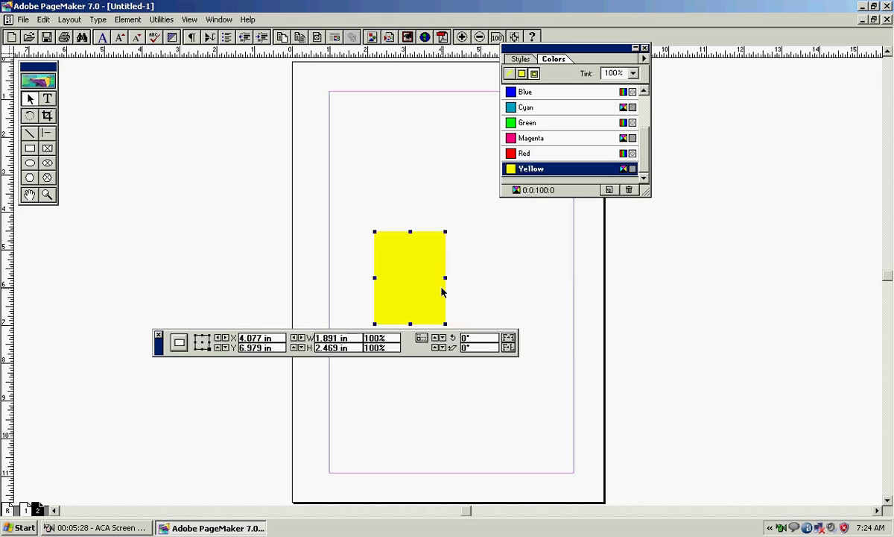
left_click(26, 510)
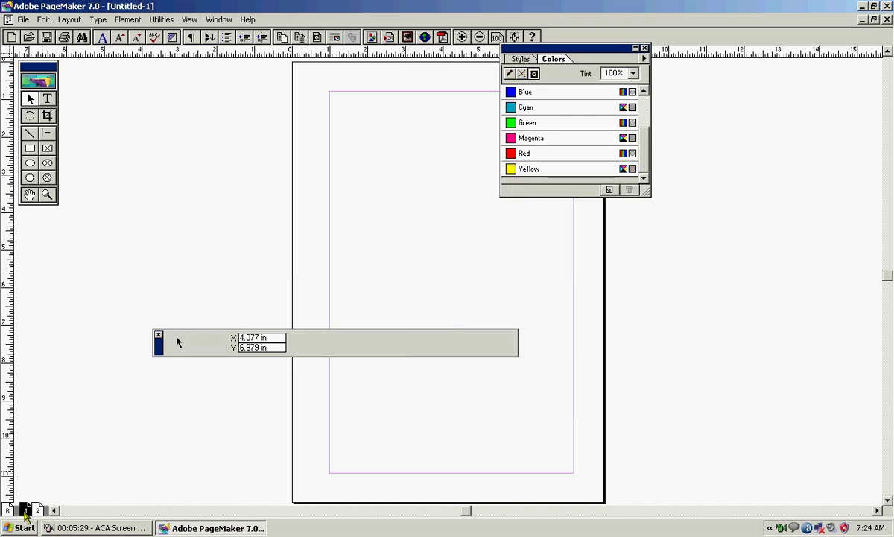
right_click(420, 206)
left_click(445, 237)
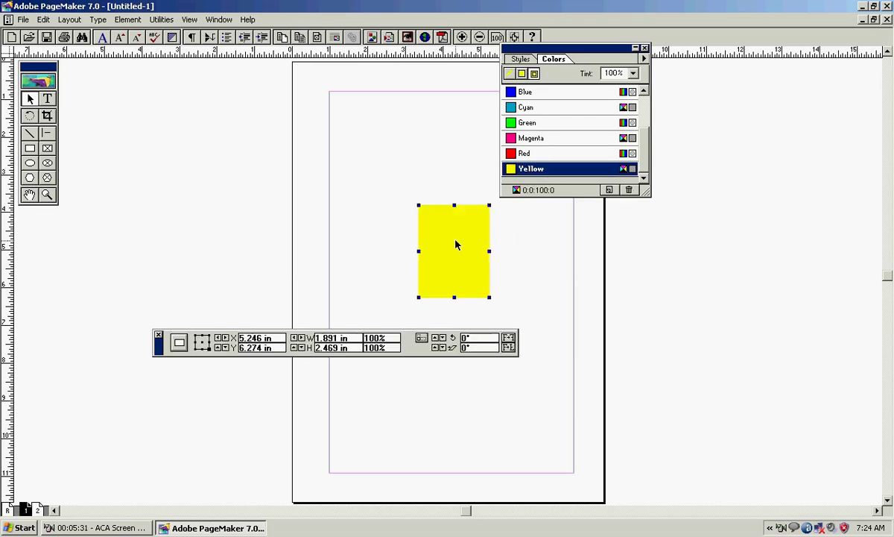
left_click(523, 275)
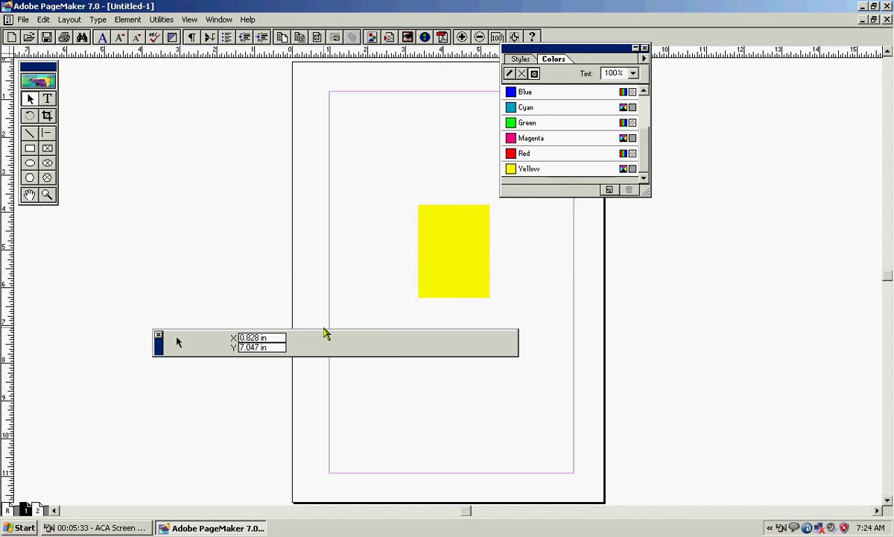
left_click(38, 510)
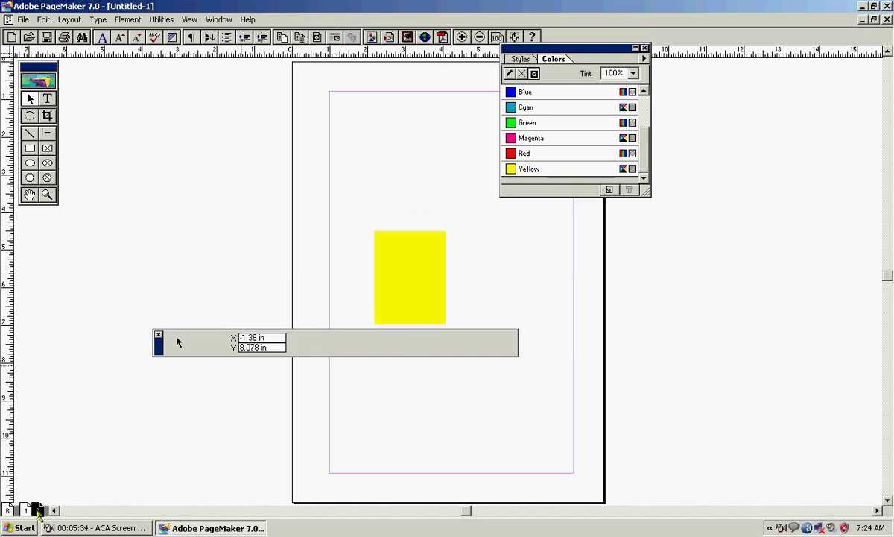
left_click(26, 510)
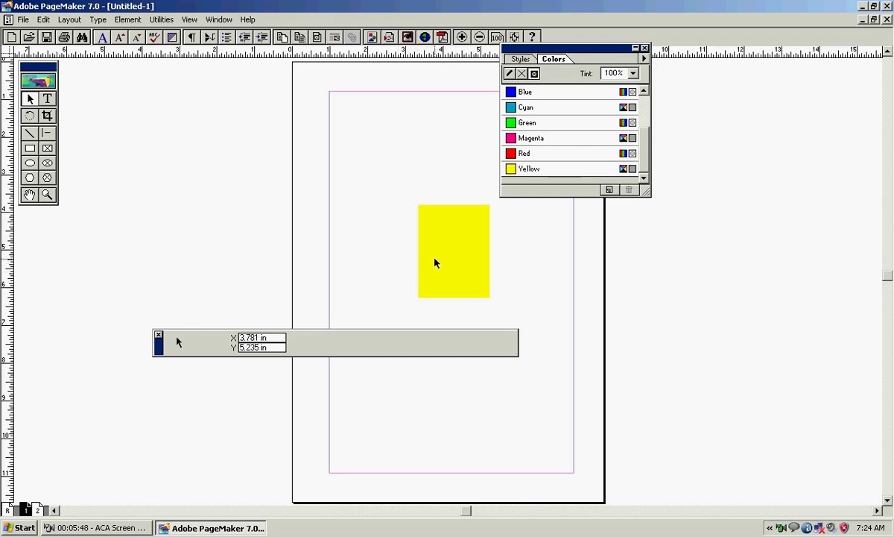
Select the yellow rectangle on page 1 and delete it
left_click(464, 258)
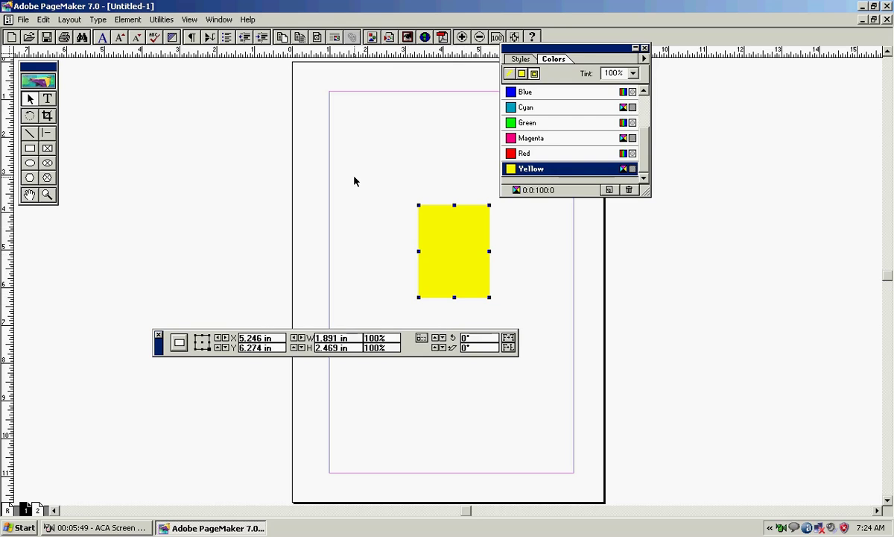
key("Delete")
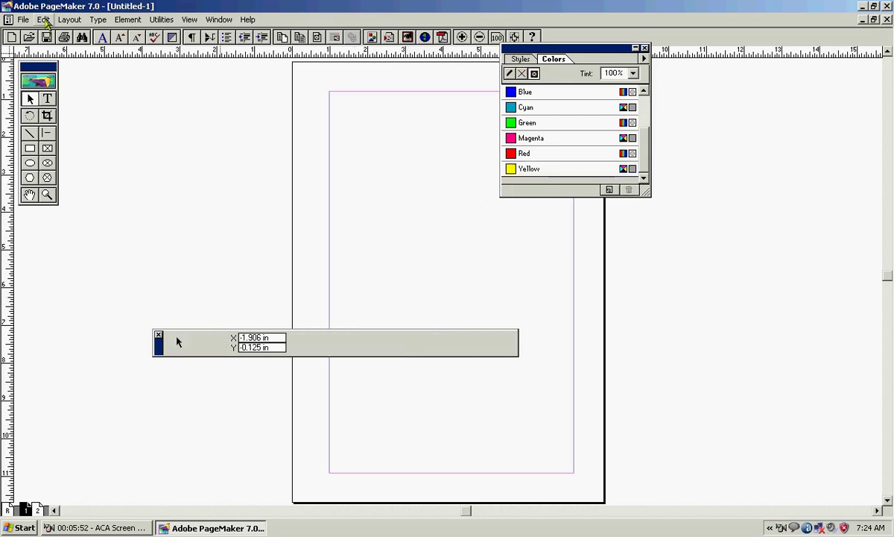
left_click(44, 20)
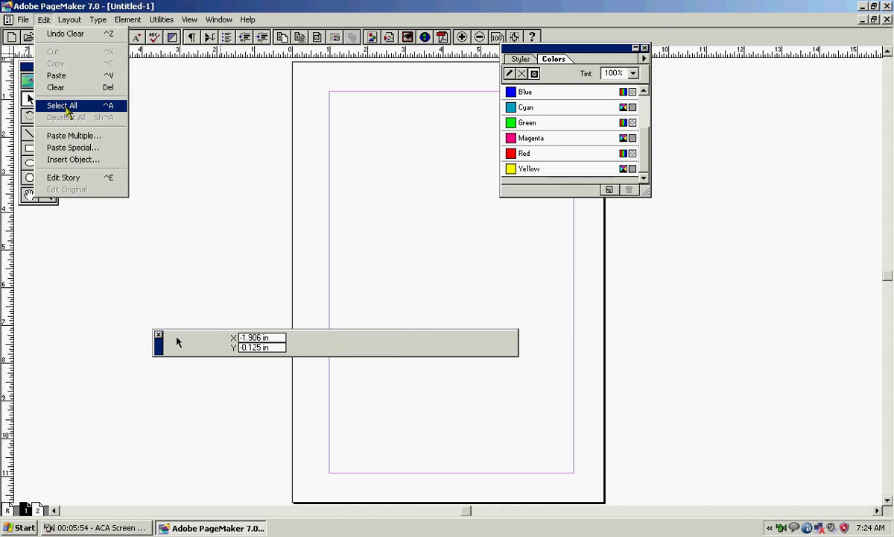
left_click(347, 198)
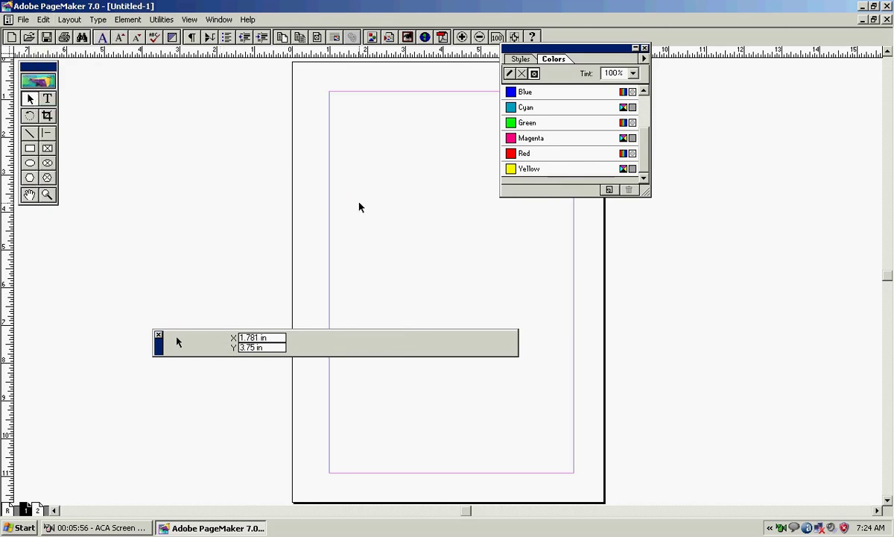
Draw a red rectangle about 3.1 in wide and 3.2 in high on page 1, and clear it
left_click(31, 148)
left_click_drag(366, 207, 483, 327)
left_click(546, 152)
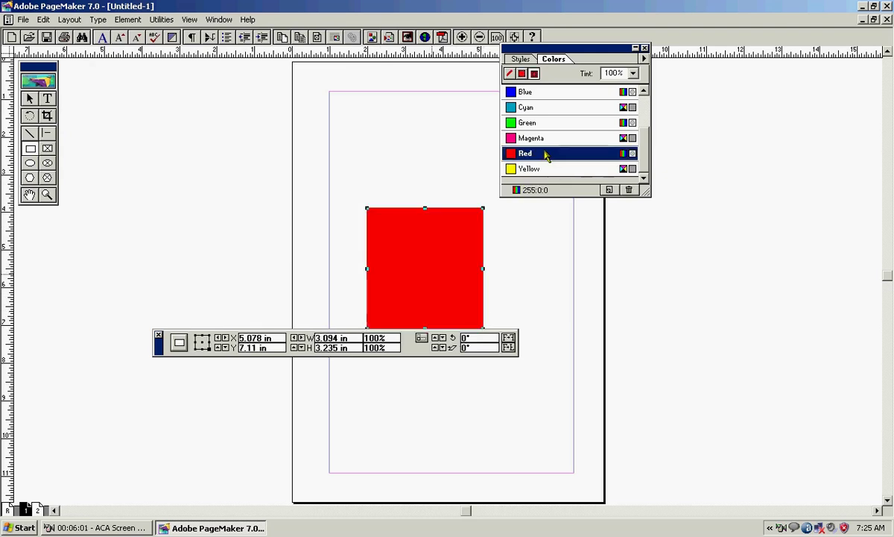
right_click(437, 237)
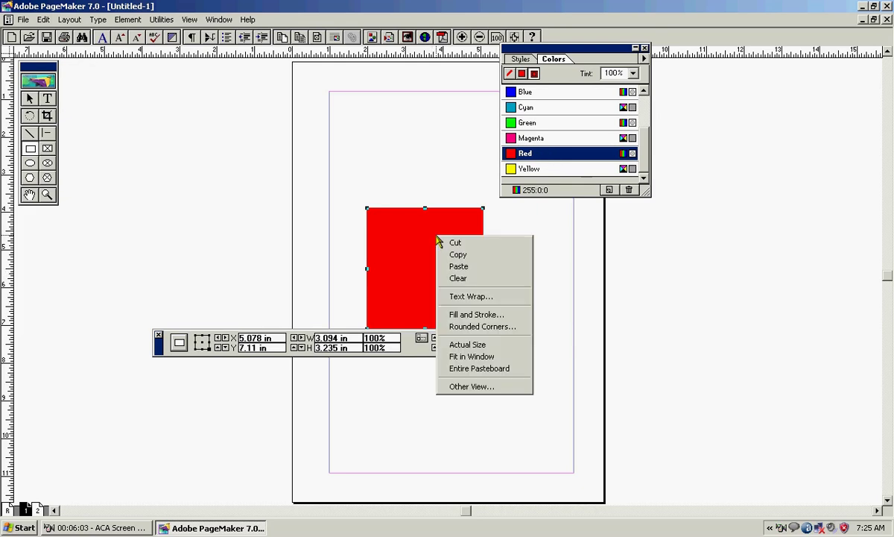
left_click(461, 285)
Draw another red rectangle, about 3 in wide and 3.3 in high, and clear it as well
left_click_drag(385, 222, 496, 348)
left_click(525, 153)
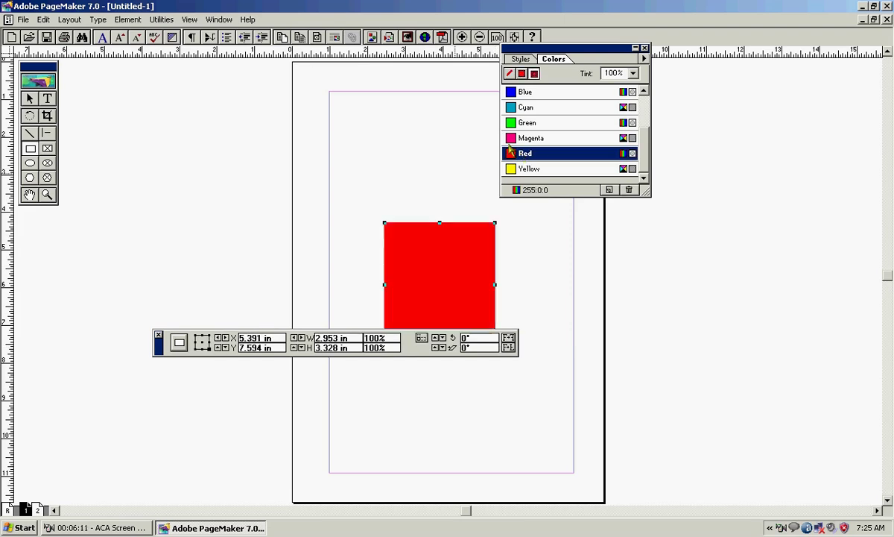
left_click(44, 20)
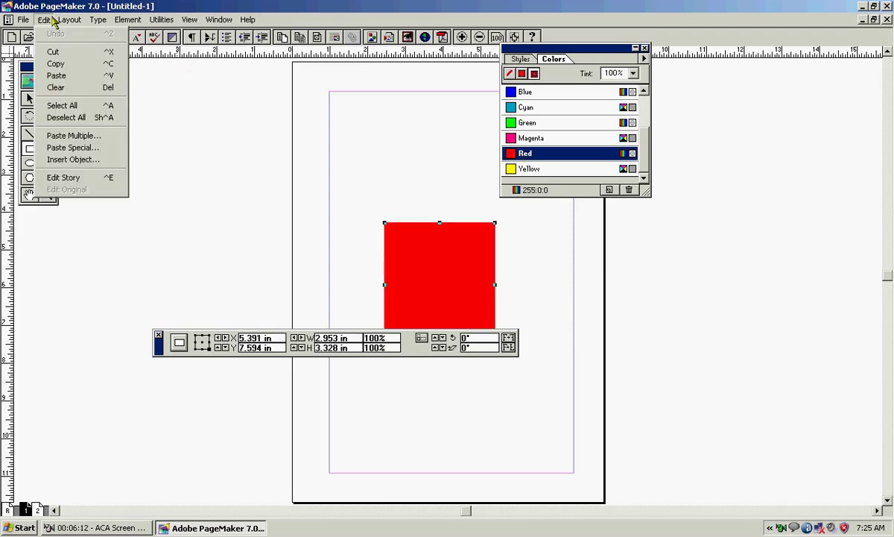
left_click(74, 90)
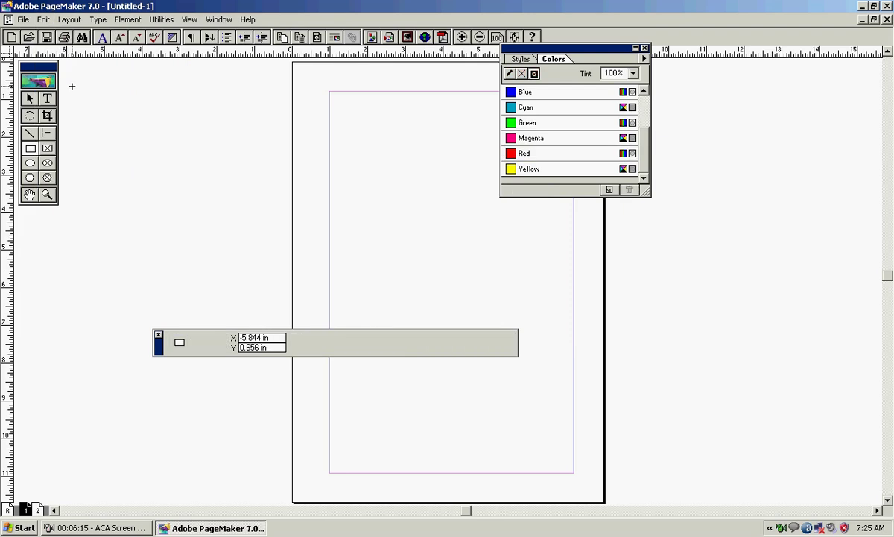
left_click(44, 21)
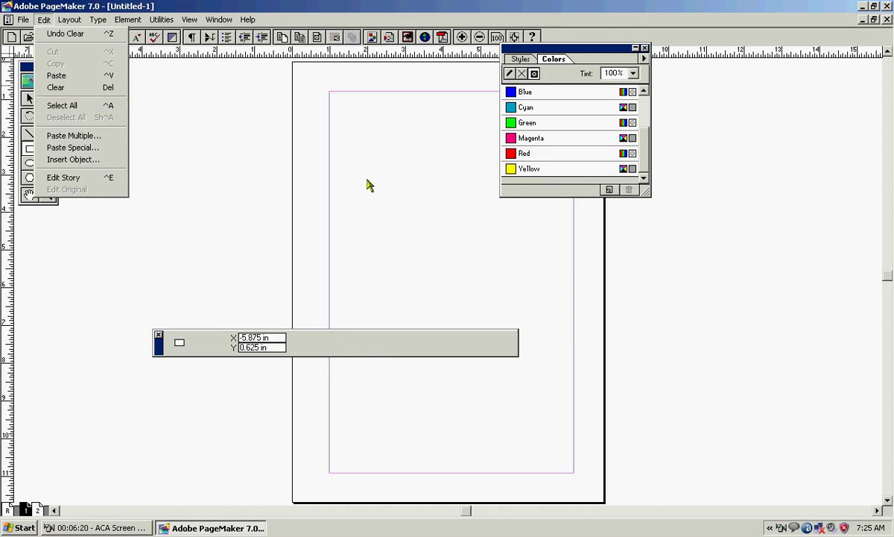
left_click(358, 147)
Draw three separate rectangles on page 1, about 0.9 by 1.7 in, 2 by 2.4 in, and 1.4 by 1.8 in
left_click_drag(357, 147, 388, 202)
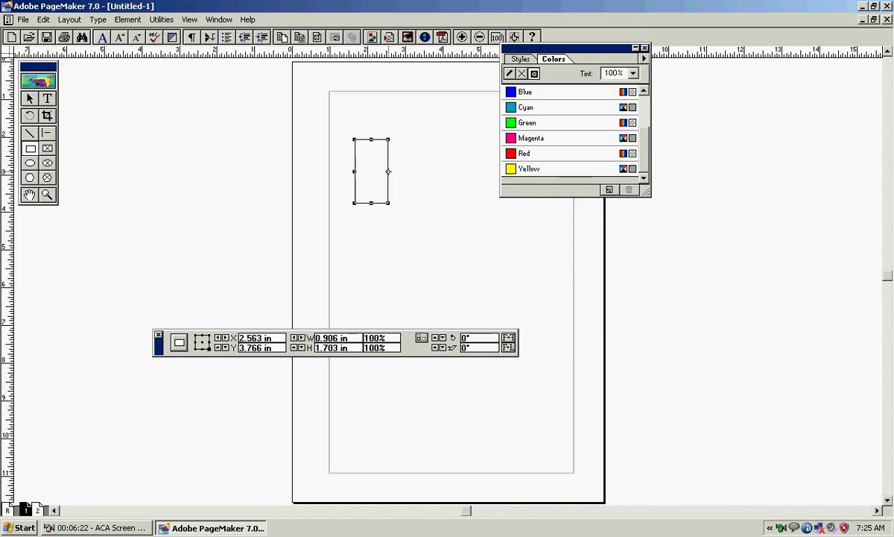
left_click_drag(454, 239, 529, 327)
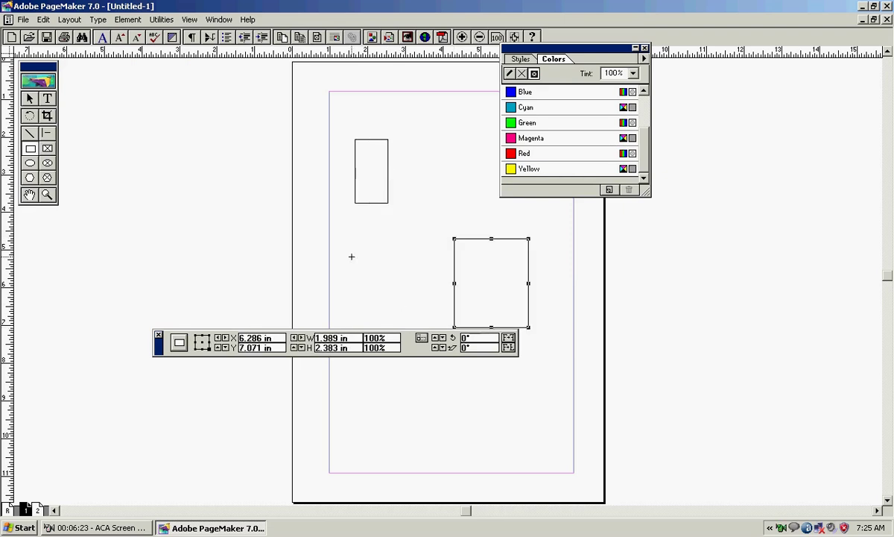
left_click_drag(353, 256, 406, 326)
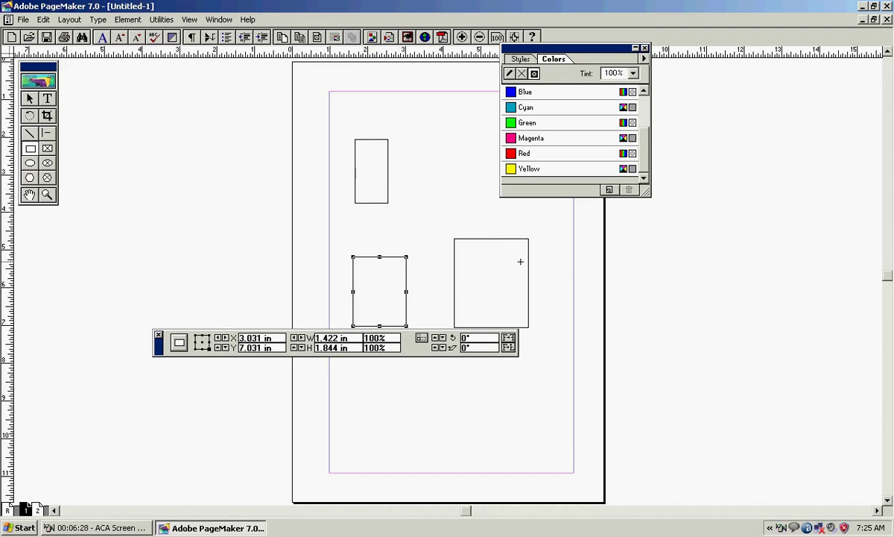
Select all three rectangles at once and color them yellow after trying red, magenta and green
left_click(45, 19)
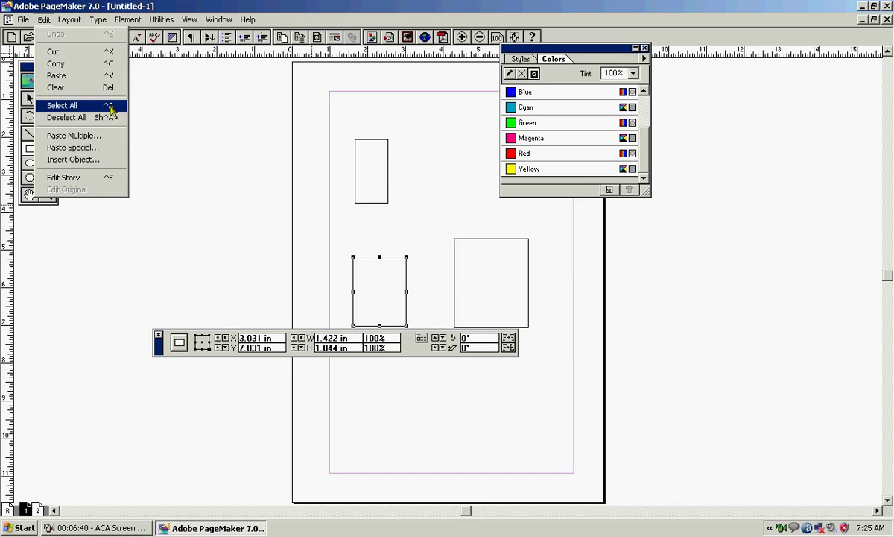
left_click(110, 106)
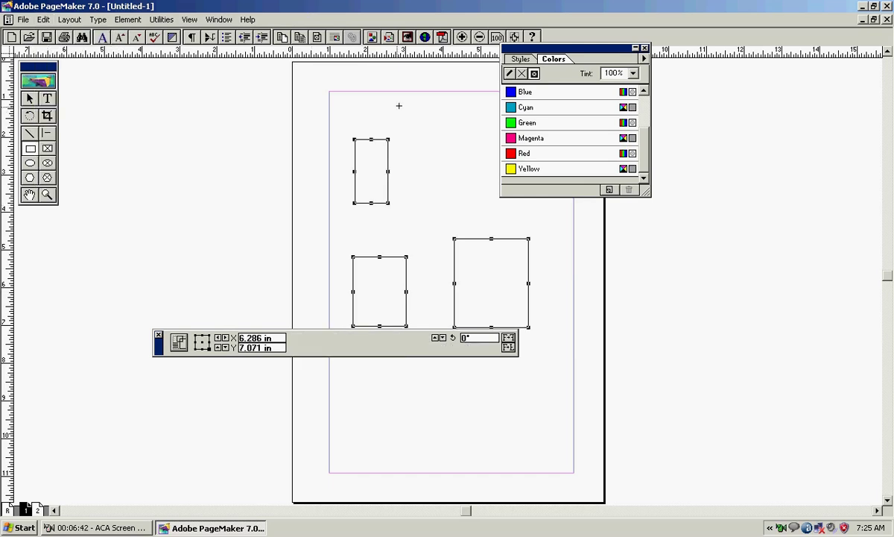
left_click(529, 155)
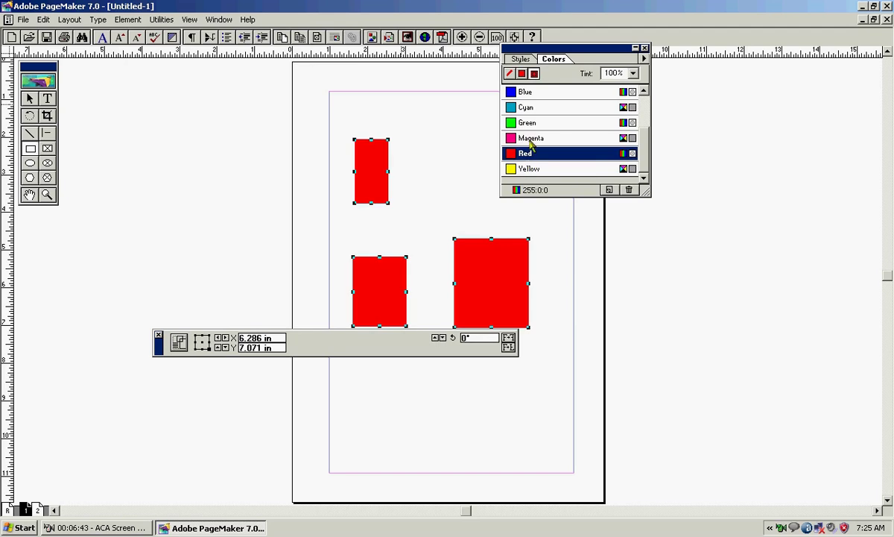
left_click(529, 140)
left_click(529, 123)
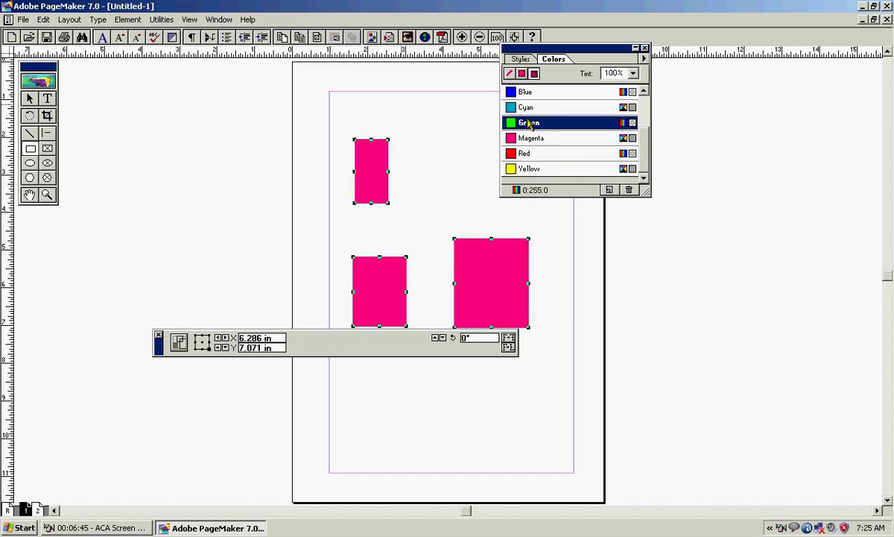
left_click(531, 139)
left_click(536, 168)
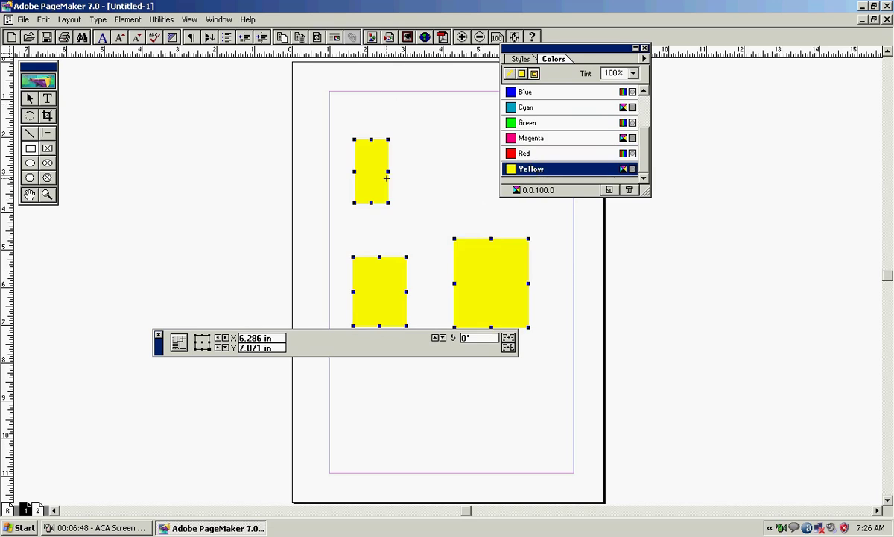
Deselect all the rectangles, select them all again, and deselect them once more
left_click(44, 19)
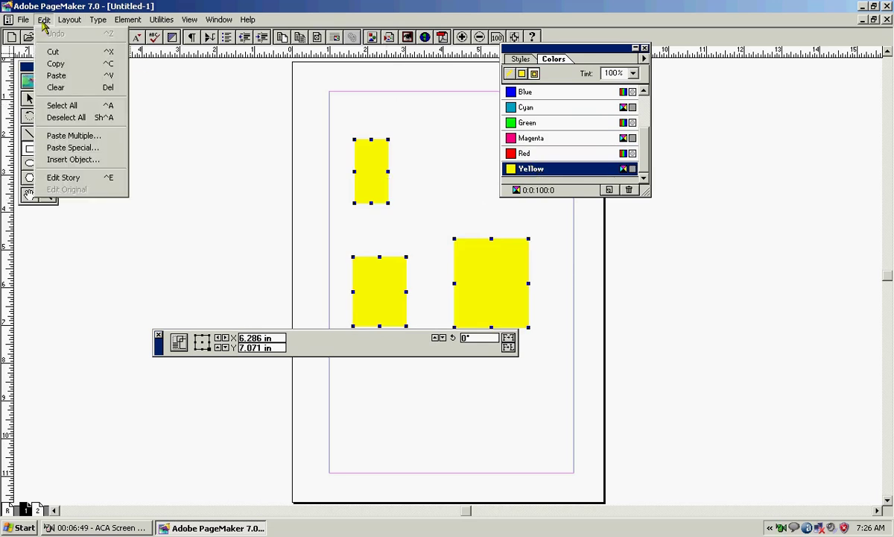
left_click(91, 118)
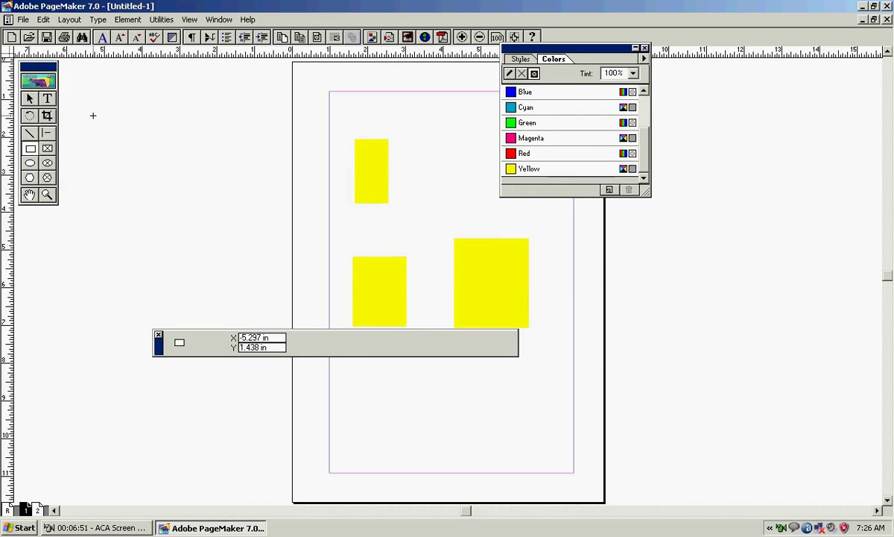
left_click(44, 19)
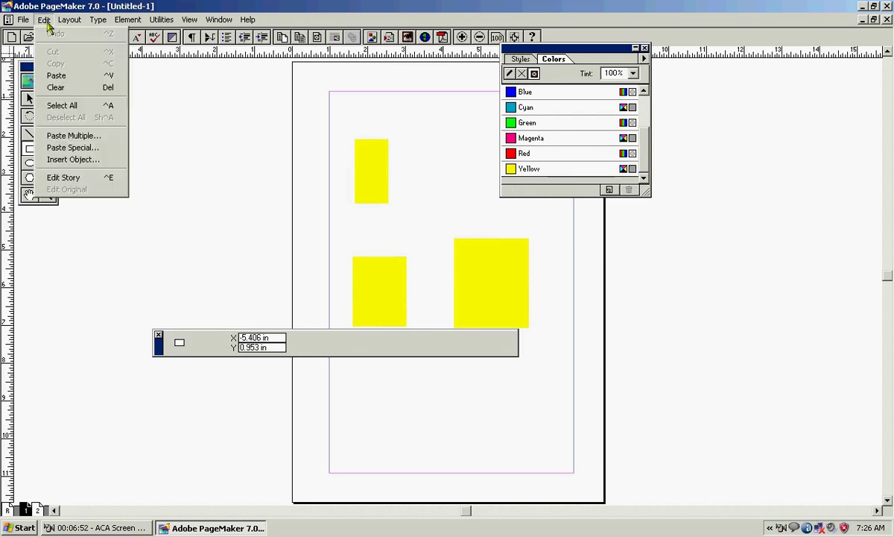
left_click(93, 110)
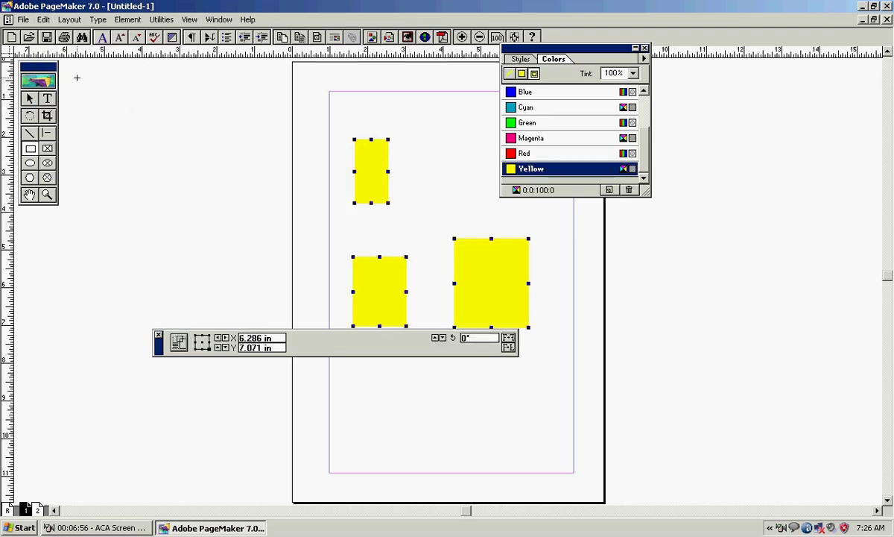
left_click(44, 19)
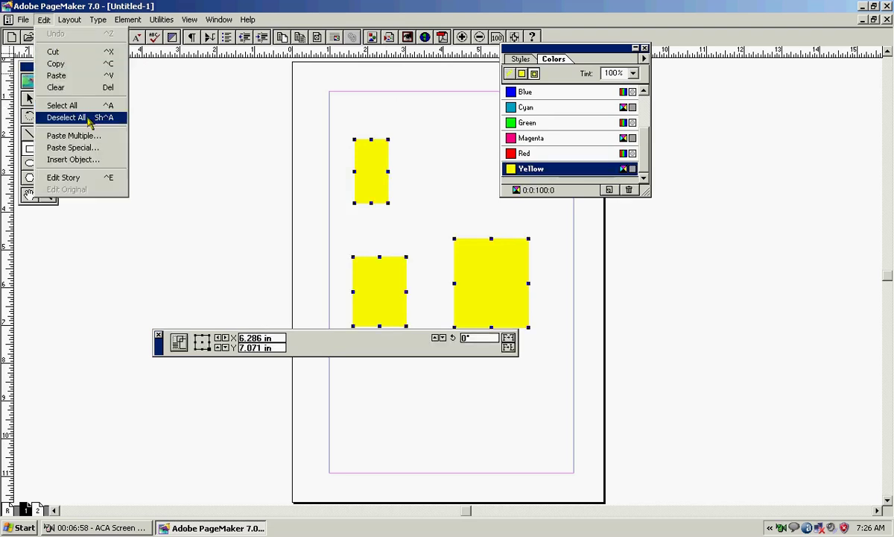
left_click(89, 119)
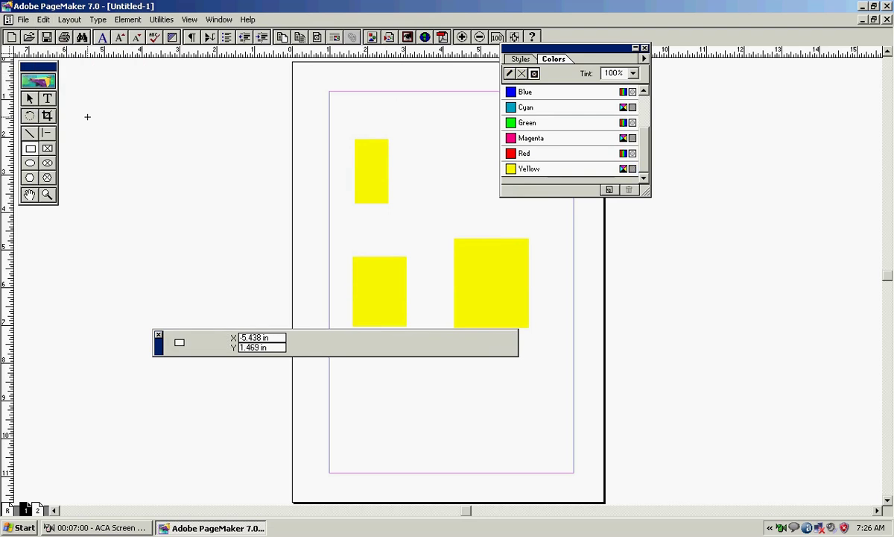
Select all three yellow rectangles on page 1 and delete them together
left_click(31, 97)
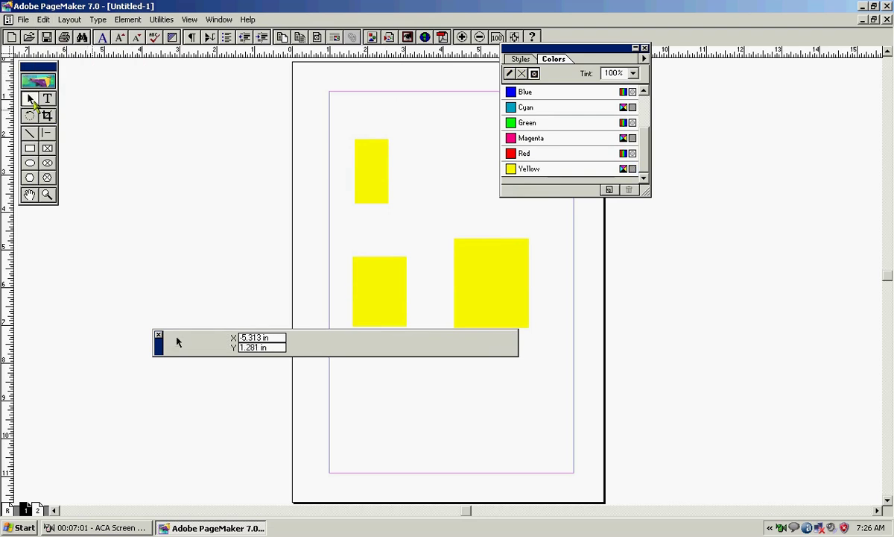
left_click(44, 19)
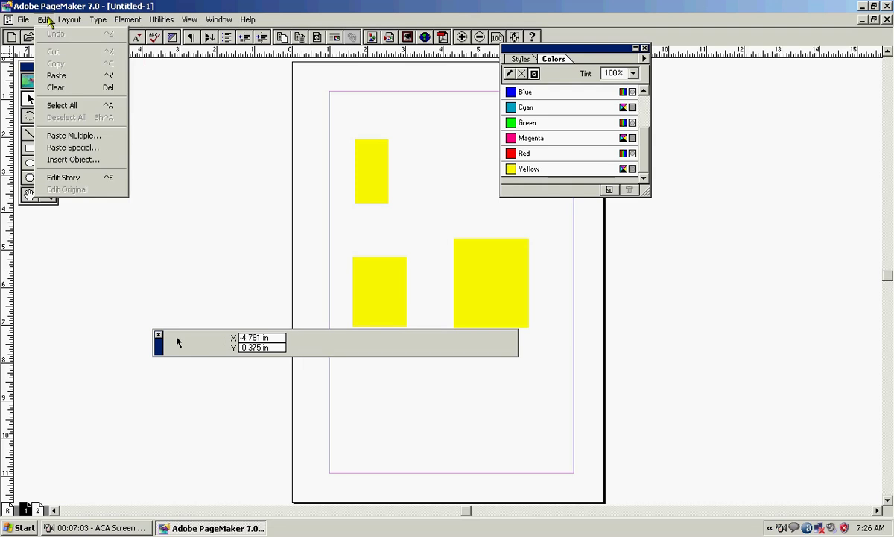
left_click(74, 105)
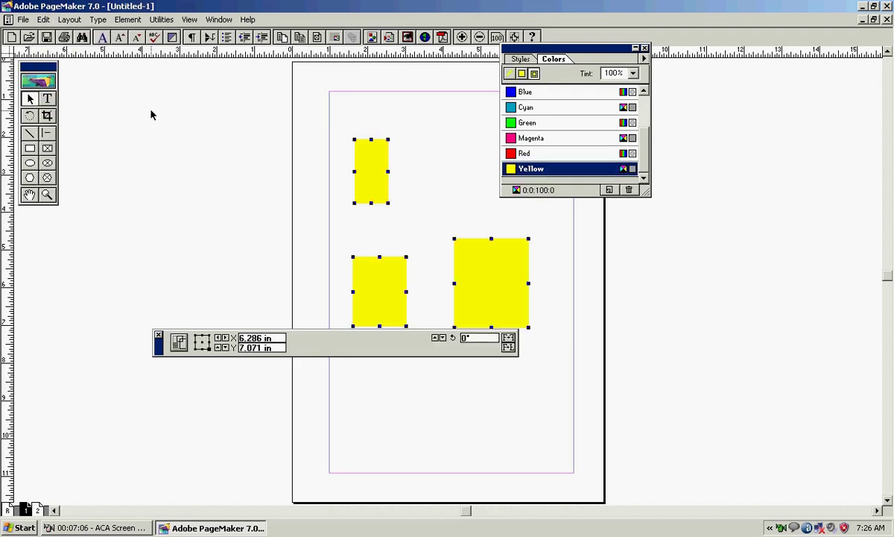
key("Delete")
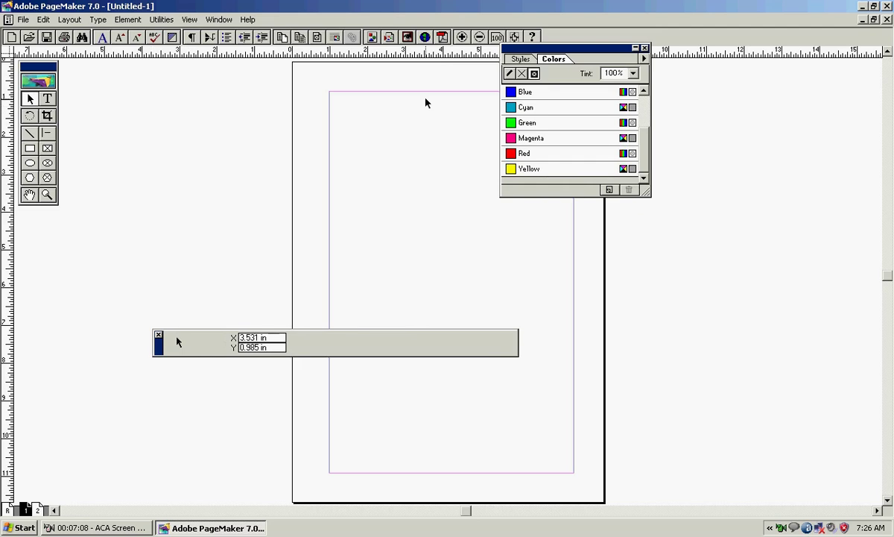
Draw a line about 6.8 in long across page 1 with the Line tool and move the Colors palette off the page
left_click(29, 133)
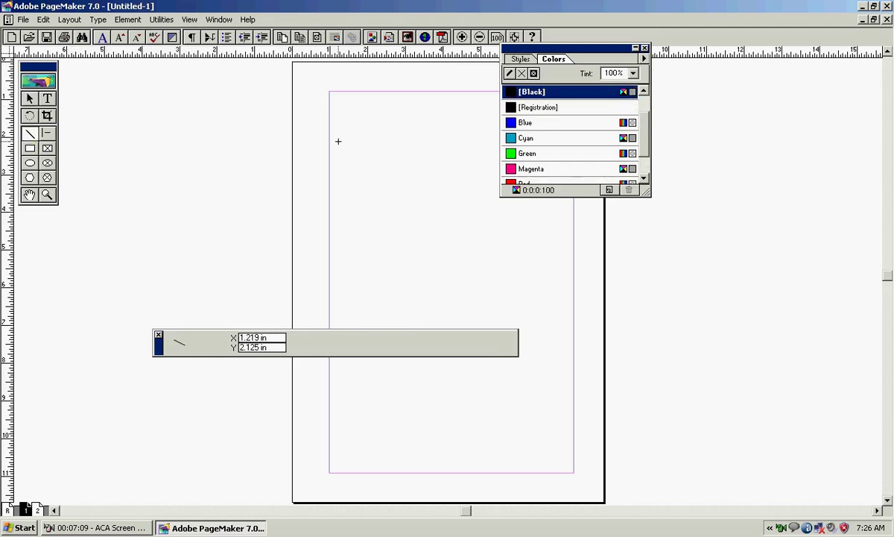
mouse_move(331, 154)
left_mouse_down()
mouse_move(433, 179)
mouse_move(499, 173)
mouse_move(597, 141)
mouse_move(595, 233)
mouse_move(569, 273)
mouse_move(585, 120)
mouse_move(593, 164)
mouse_move(585, 183)
mouse_move(587, 154)
left_mouse_up()
left_click_drag(610, 52, 797, 144)
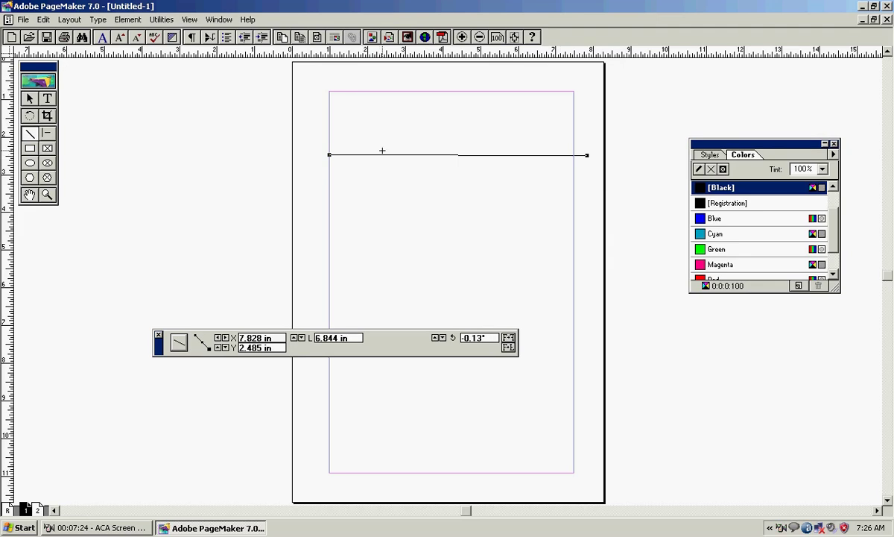
Replace the line with a constrained horizontal line about 6.5 in long at about Y 2.5 in, spanning the page margins
key("Delete")
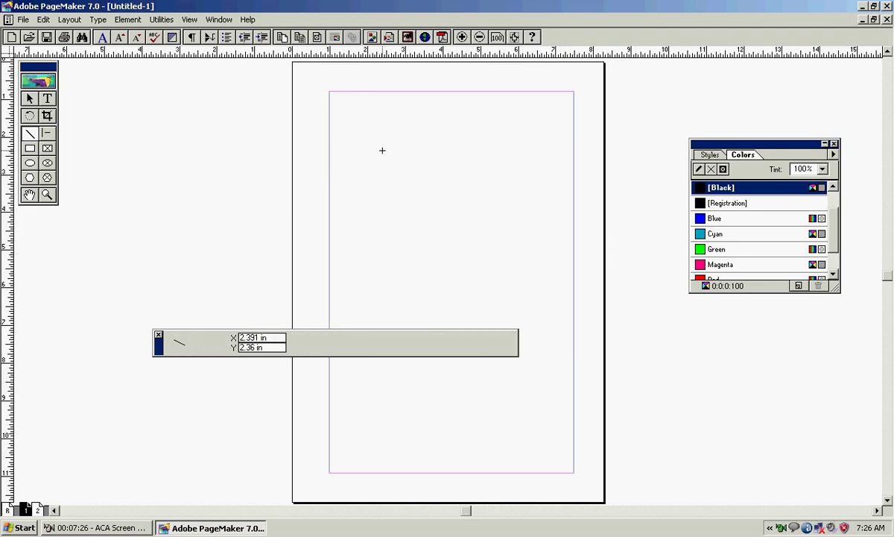
left_click(45, 135)
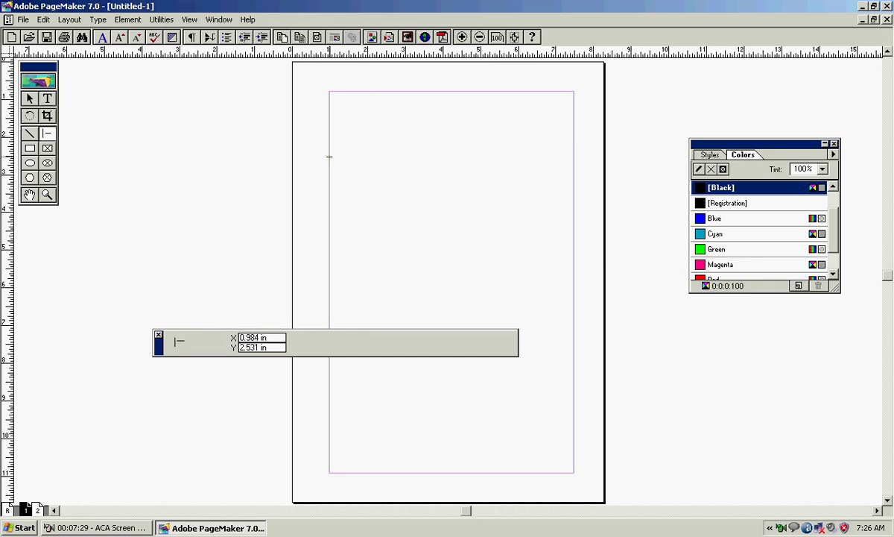
left_click_drag(329, 156, 573, 164)
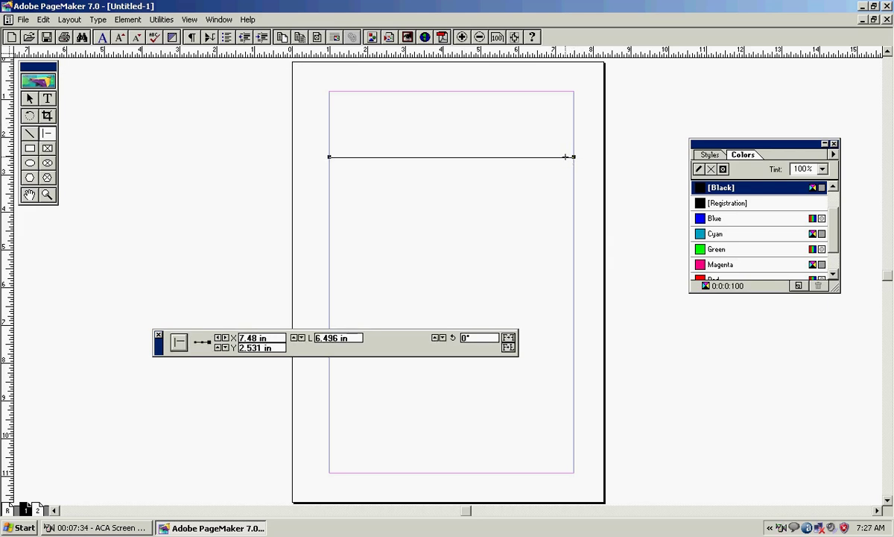
Give the horizontal line on page 1 a 5 pt double-line stroke in blue
right_click(565, 157)
left_click(28, 98)
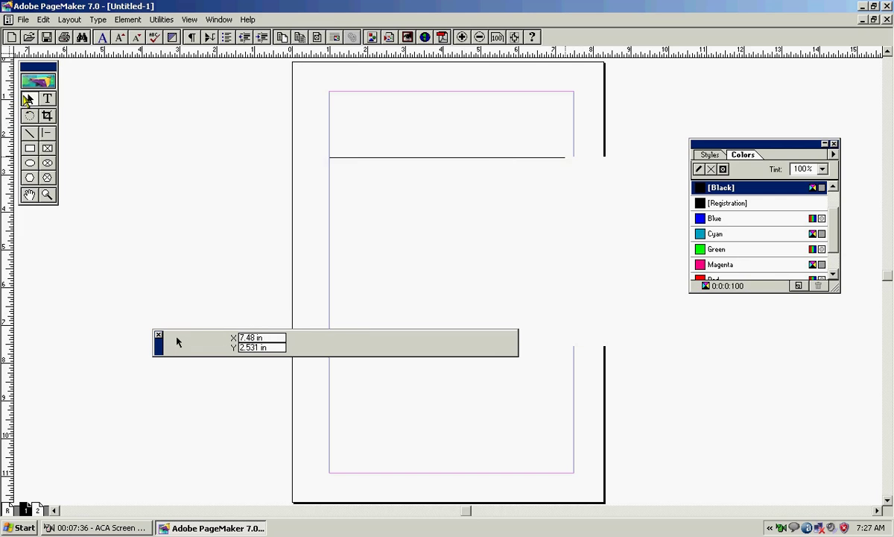
left_click(400, 157)
right_click(400, 158)
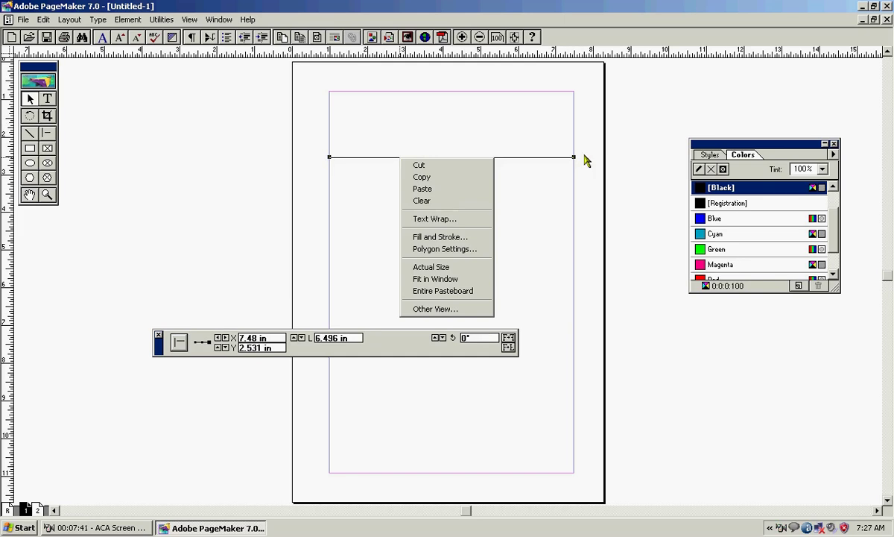
left_click(446, 238)
left_click(528, 194)
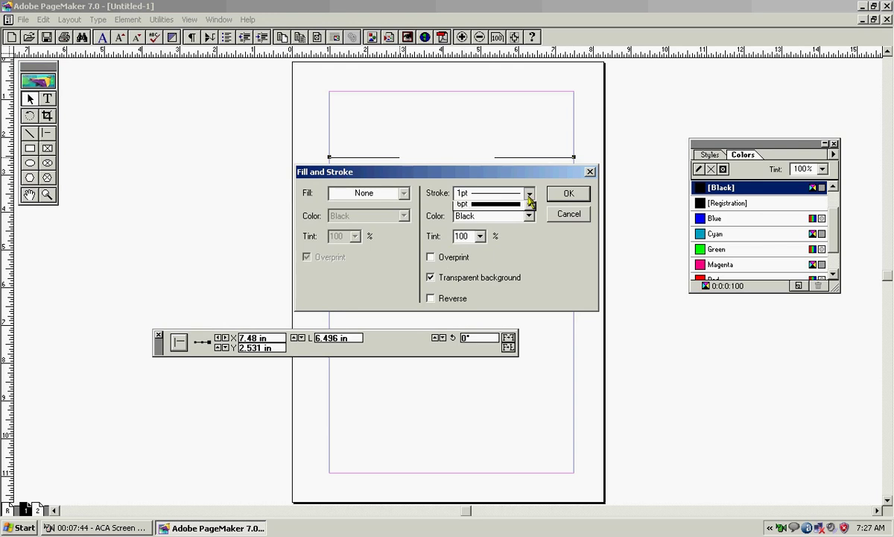
scroll(531, 232, "up", 1)
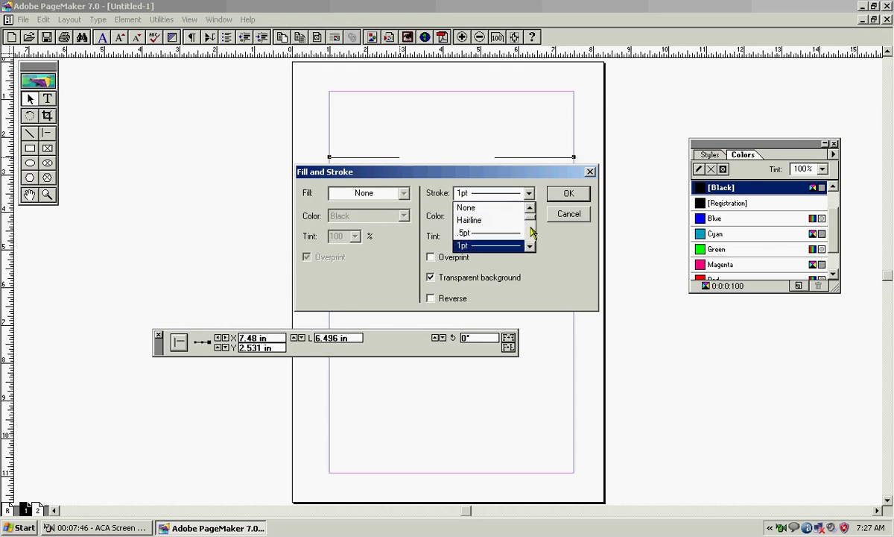
scroll(526, 235, "down", 3)
left_click(512, 244)
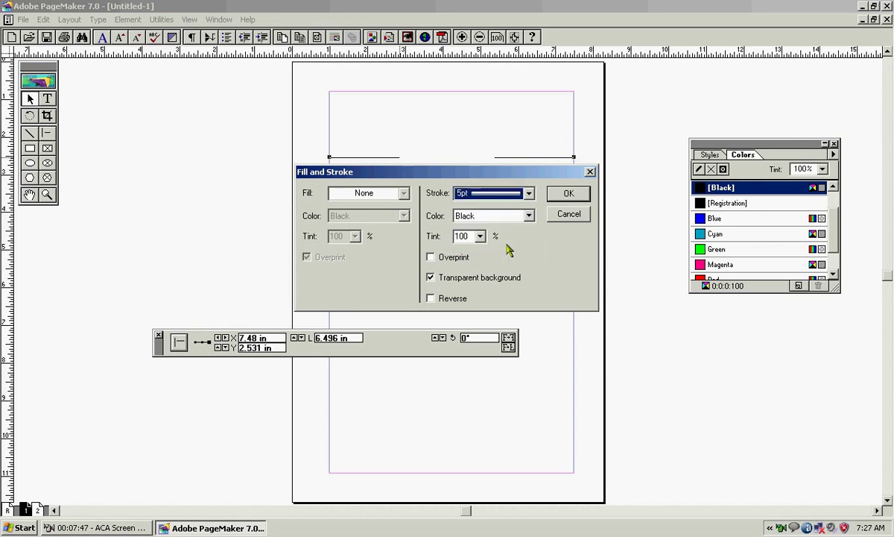
left_click(497, 218)
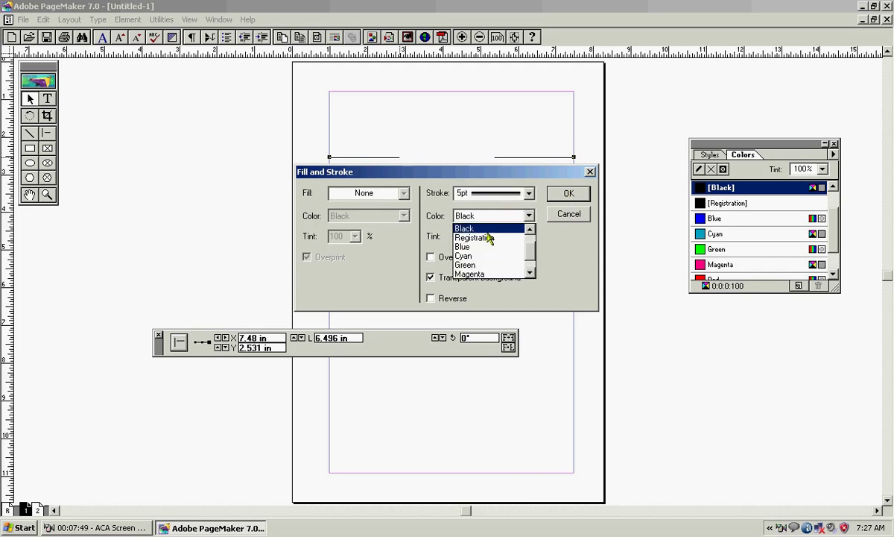
left_click(474, 246)
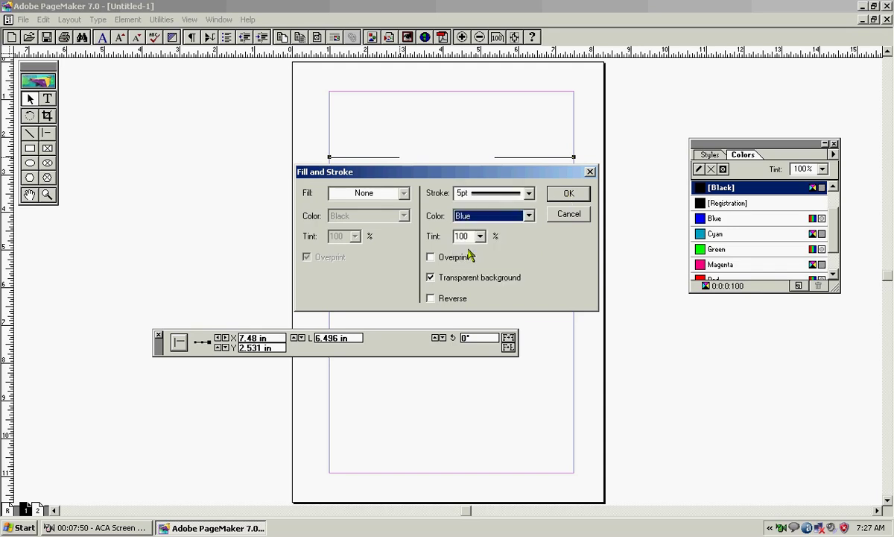
left_click(571, 193)
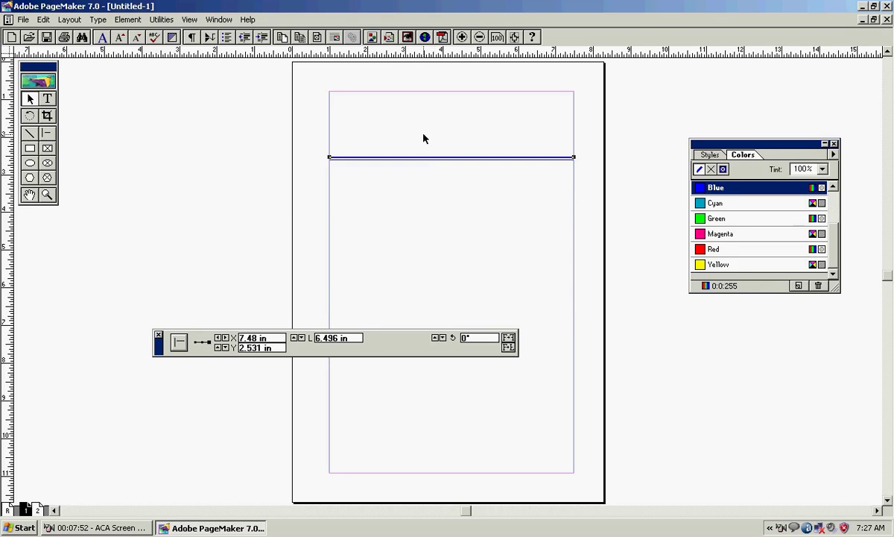
Copy the blue line and set Paste Multiple to 10 copies
left_click(50, 22)
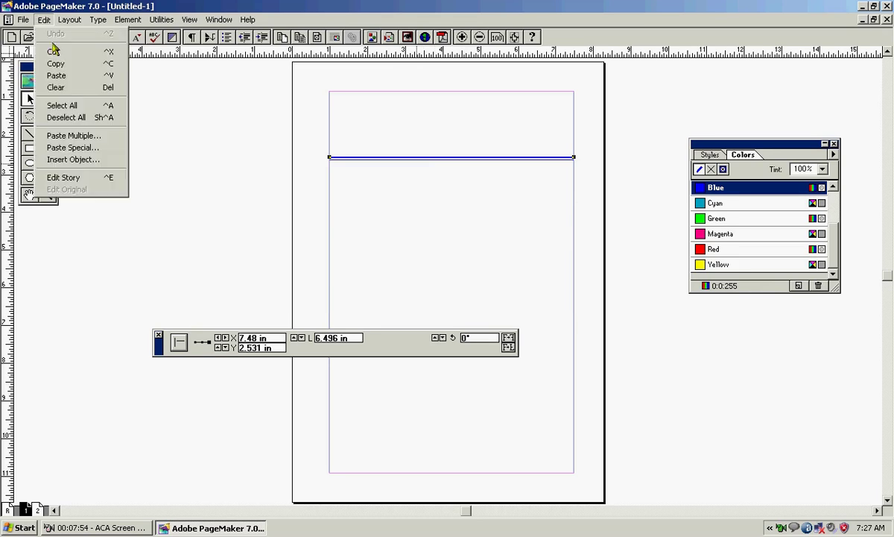
left_click(57, 65)
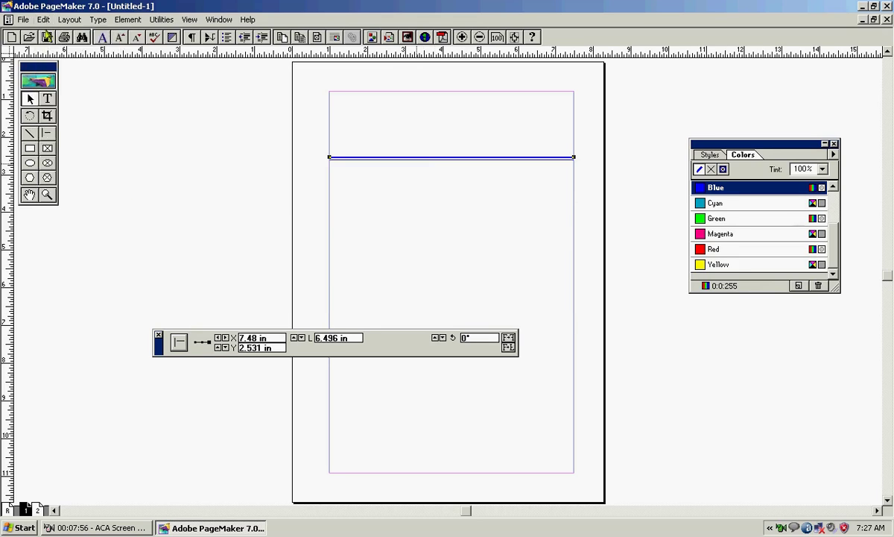
left_click(44, 20)
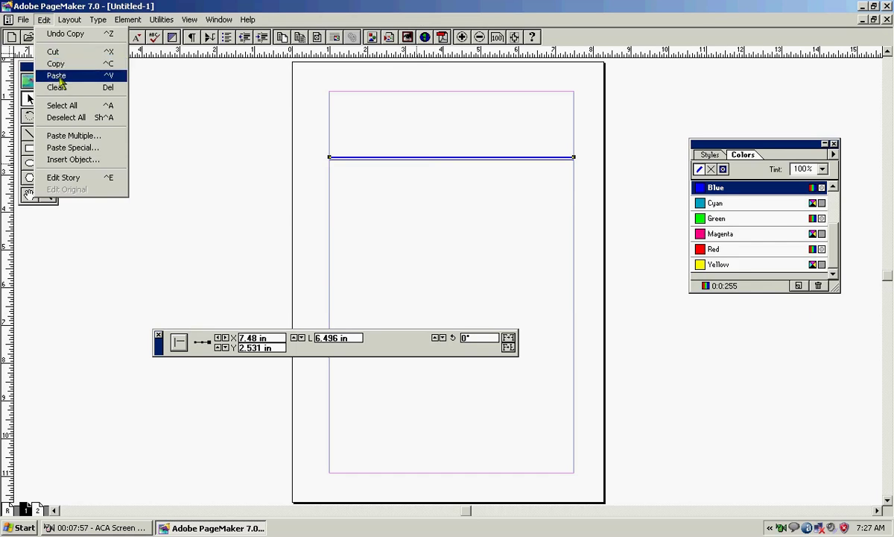
left_click(90, 138)
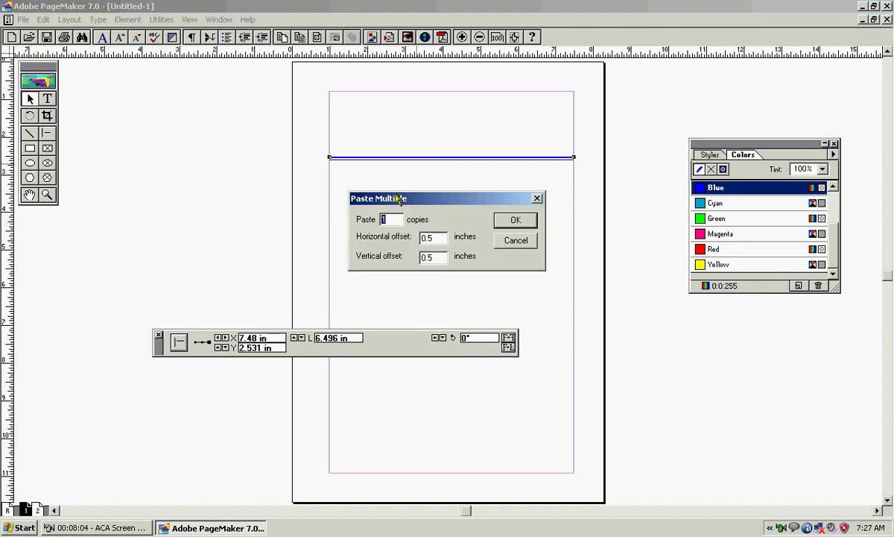
type("1")
key("Tab")
Paste the line copies with a horizontal offset of 0 and a vertical offset of 0.5 inches
left_click(886, 247)
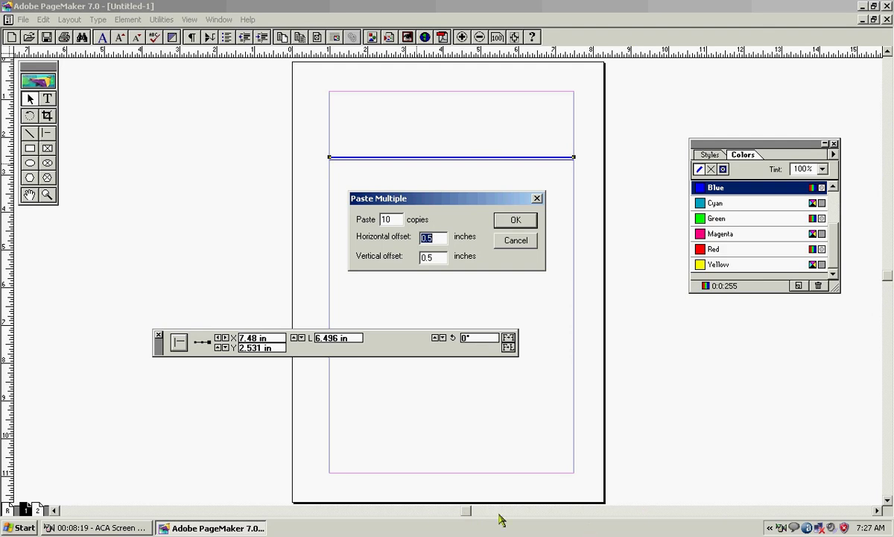
left_click(430, 258)
double_click(430, 257)
double_click(432, 239)
type("0")
double_click(430, 258)
left_click(514, 220)
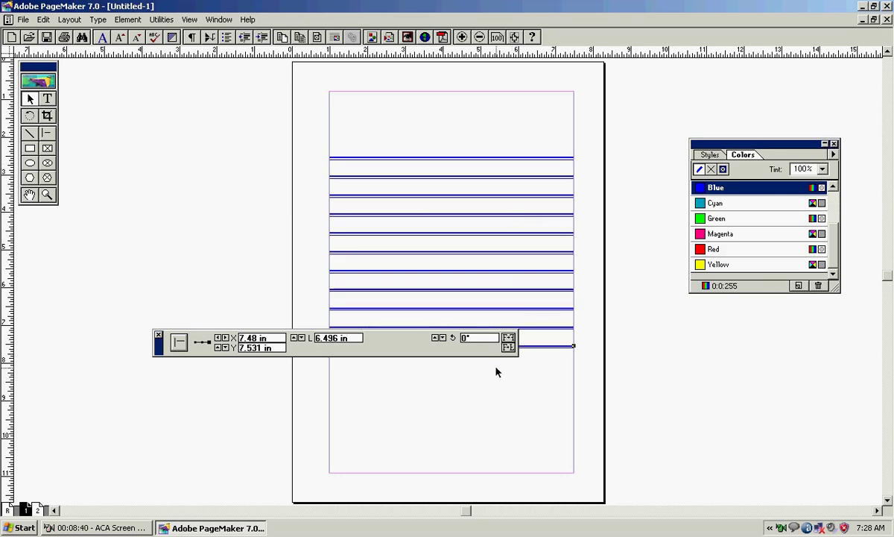
Move the Control palette below the blue lines and draw a constrained vertical line about 5.1 in long across them at about X 1.7 in
left_click(633, 247)
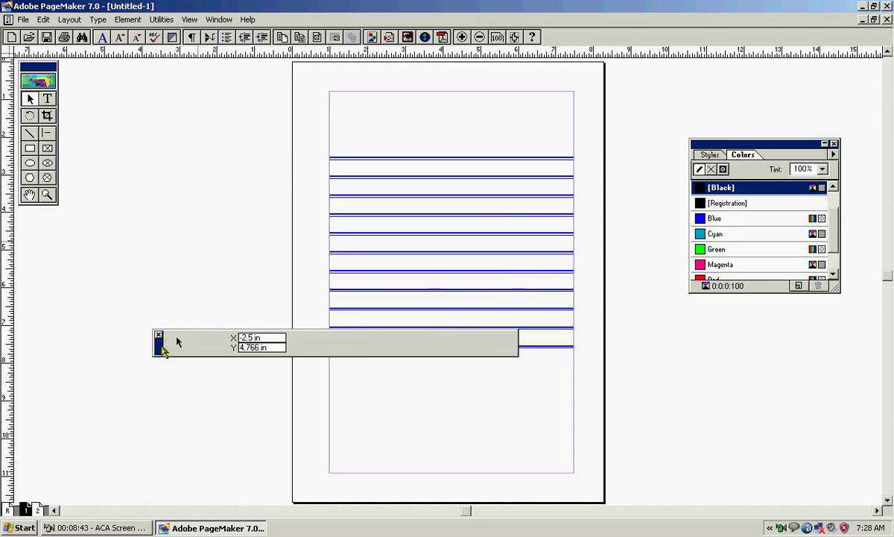
left_click_drag(163, 340, 144, 445)
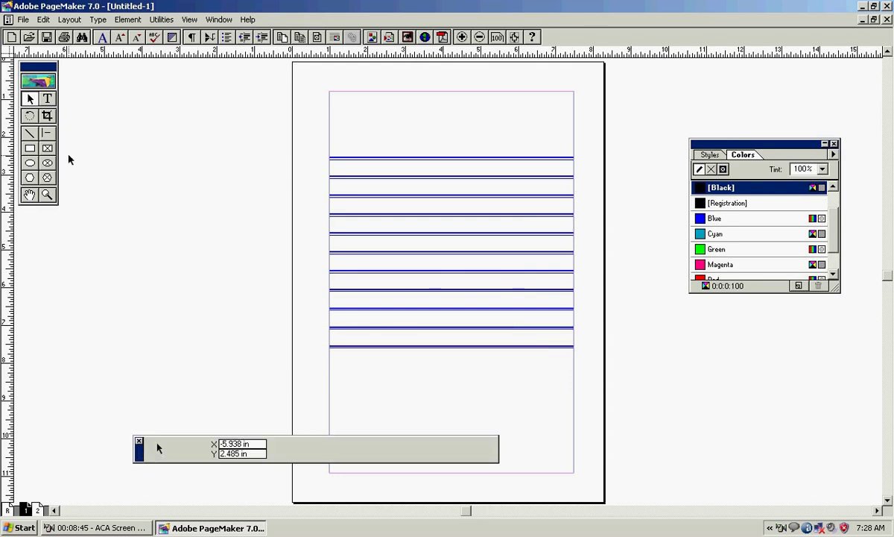
left_click(30, 132)
left_click(47, 133)
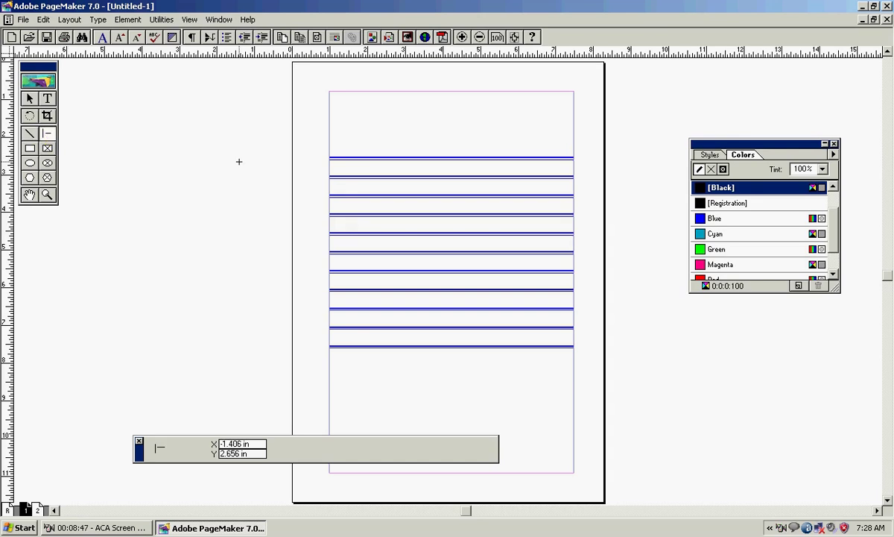
left_click_drag(357, 158, 357, 349)
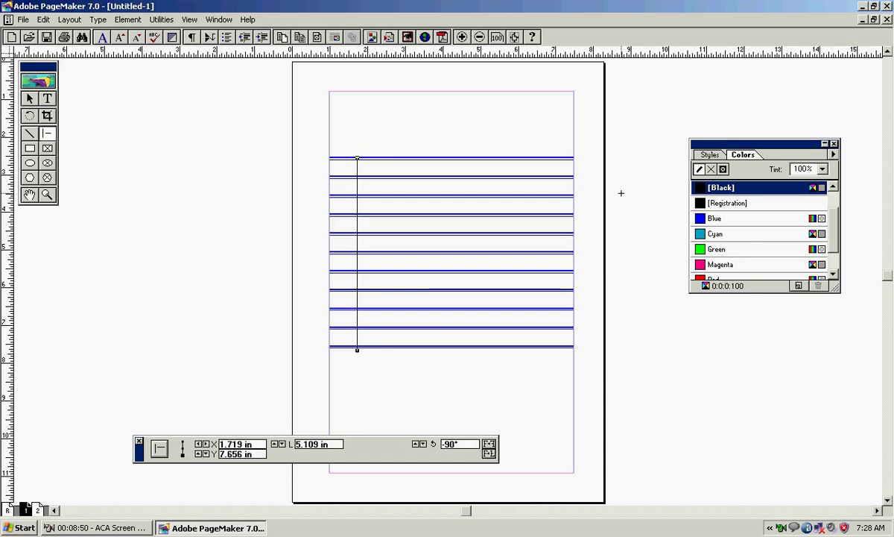
Select the vertical line and choose the 1 pt dashed stroke for it in Fill and Stroke
right_click(357, 192)
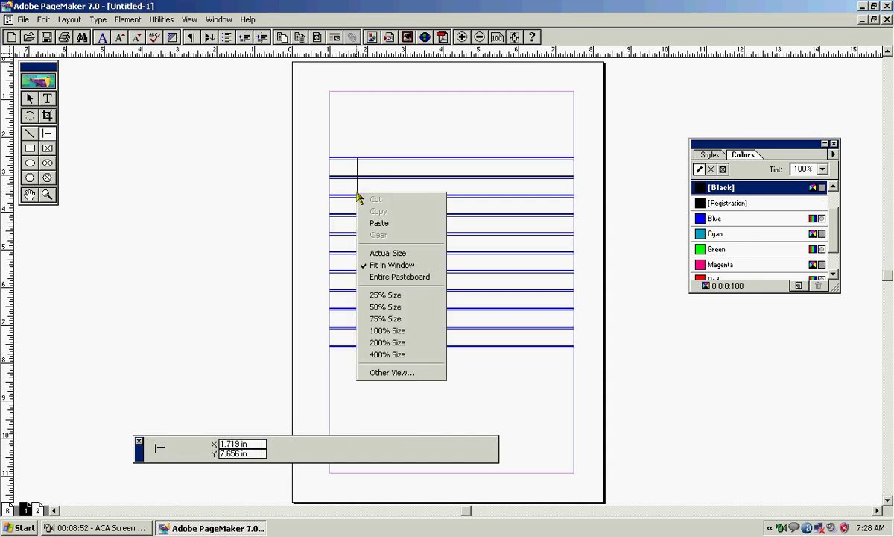
left_click(32, 103)
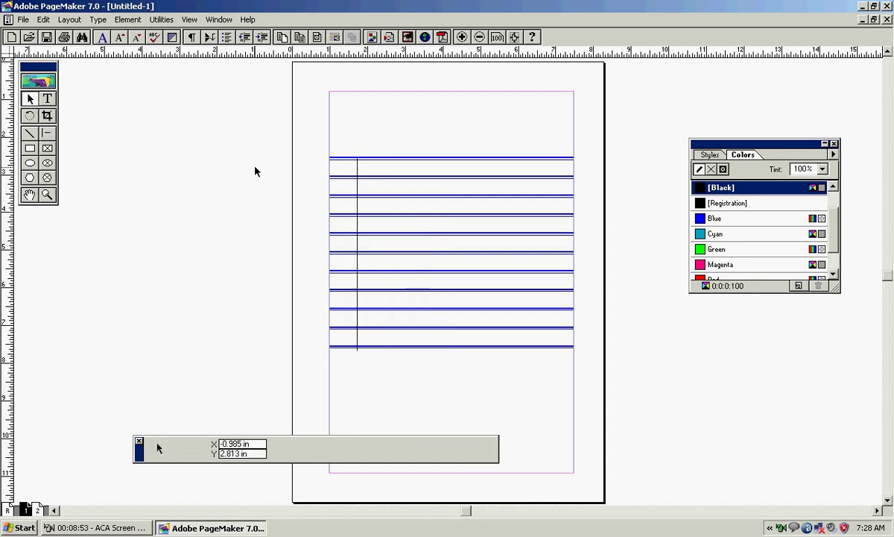
left_click(358, 197)
right_click(358, 197)
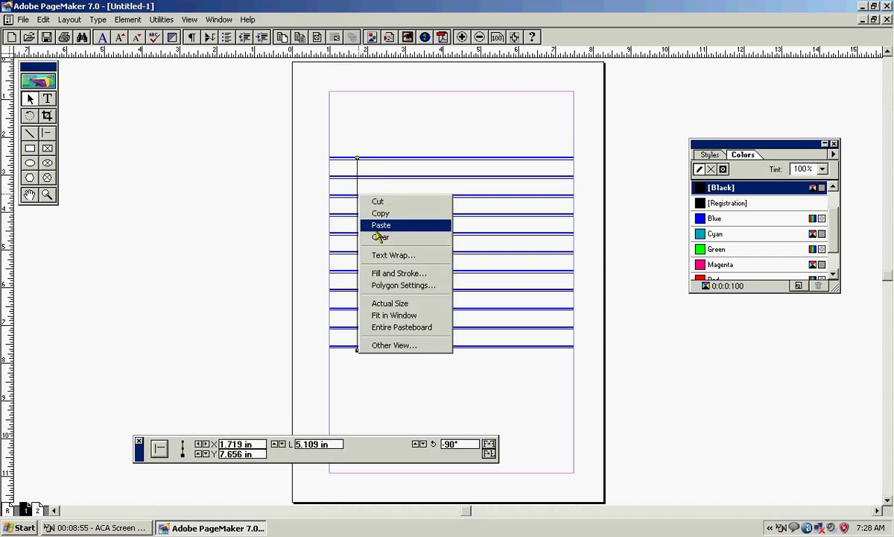
left_click(400, 274)
left_click(534, 195)
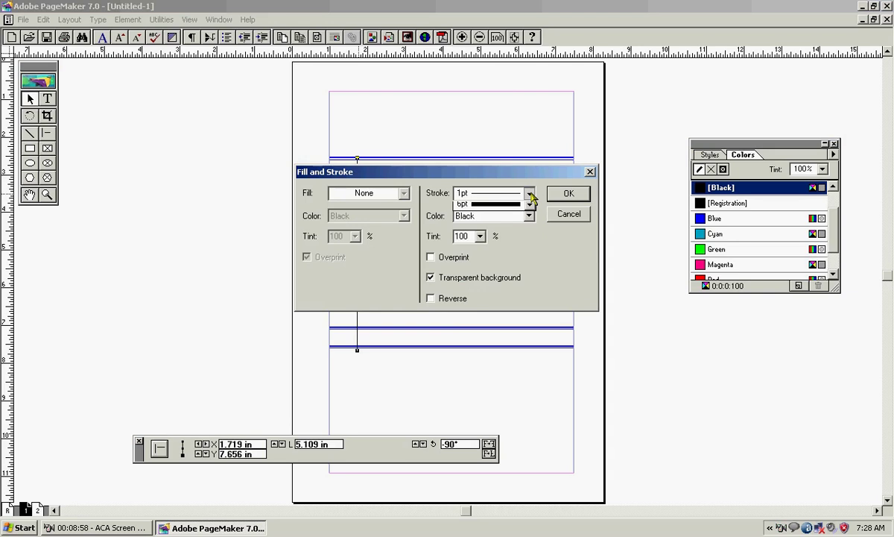
left_click(530, 246)
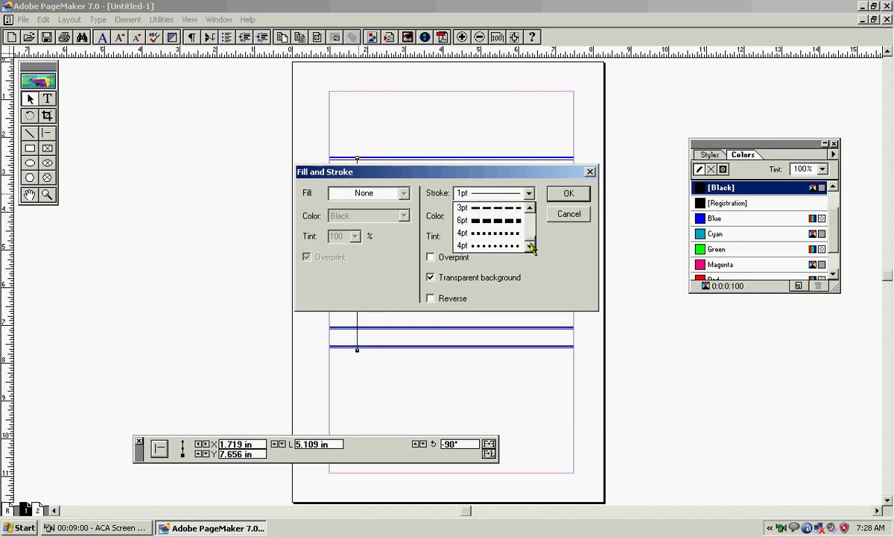
scroll(513, 212, "up", 1)
left_click(506, 210)
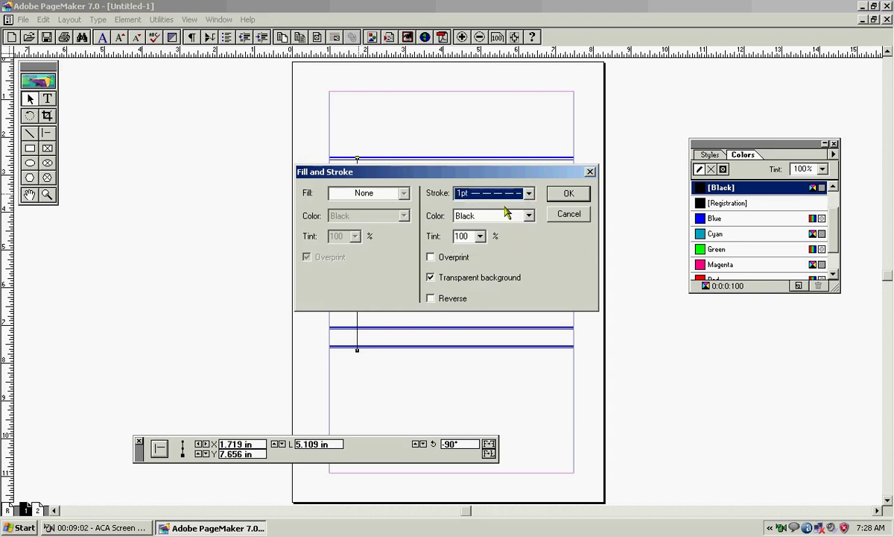
Color the vertical line's stroke red, switch it to the 3 pt dashed style, and apply the settings
left_click(508, 216)
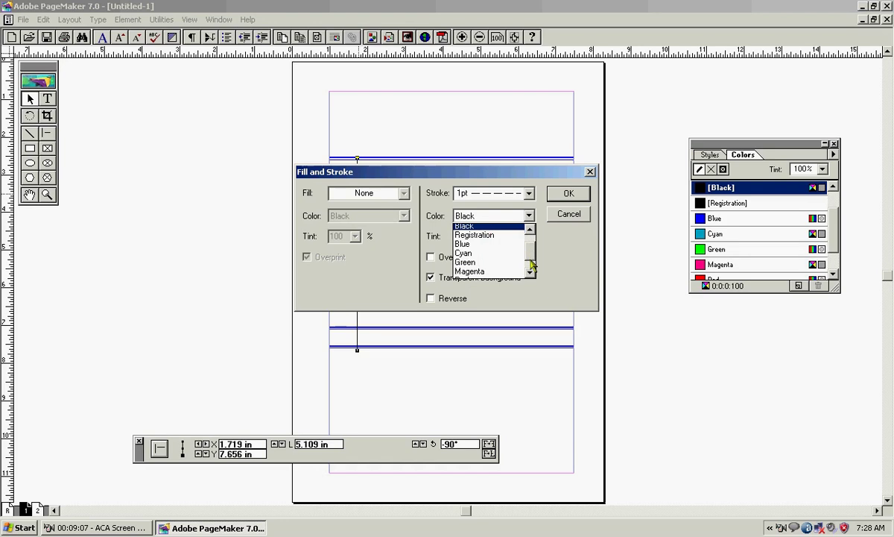
scroll(499, 257, "down", 1)
left_click(477, 266)
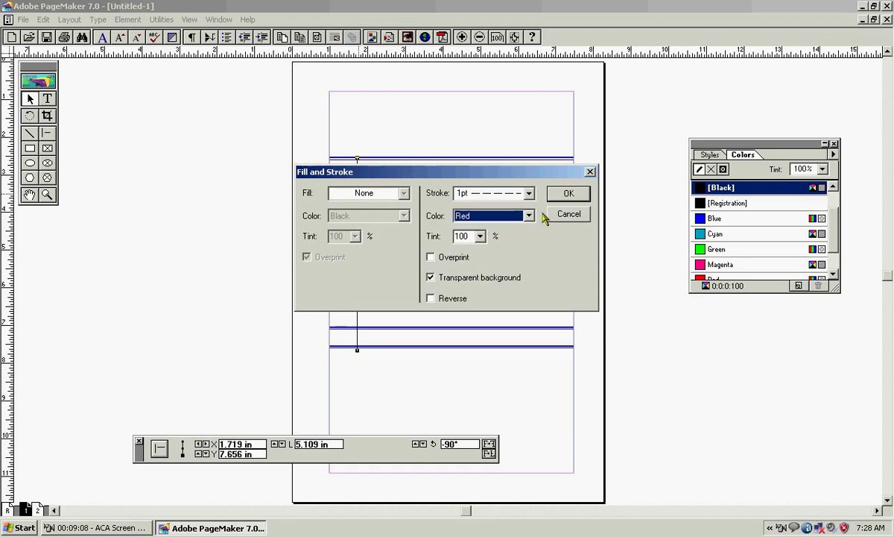
left_click(528, 194)
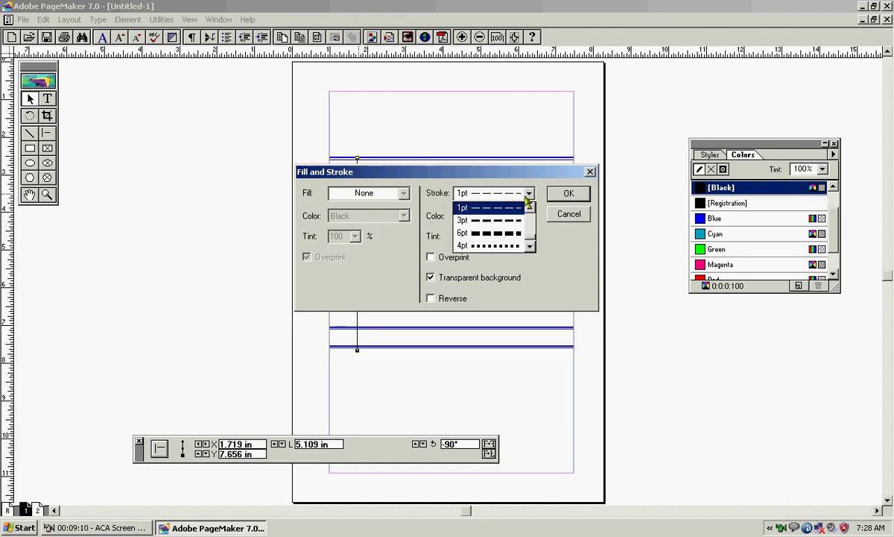
left_click(506, 225)
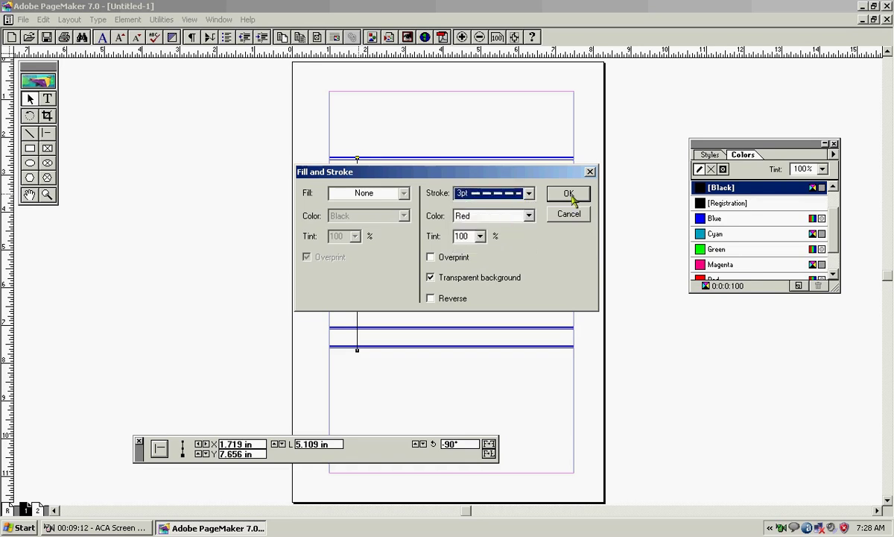
left_click(569, 194)
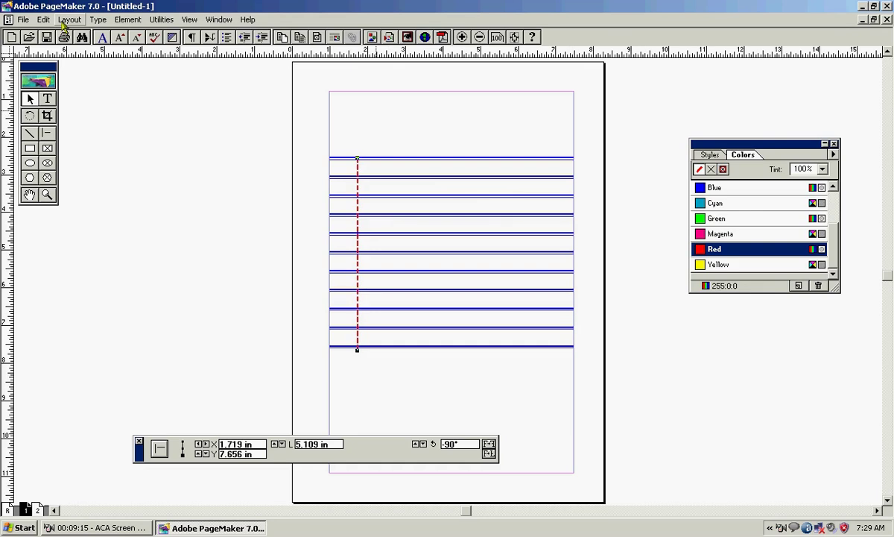
Copy the red dashed line and set Paste Multiple to 5 copies
left_click(44, 20)
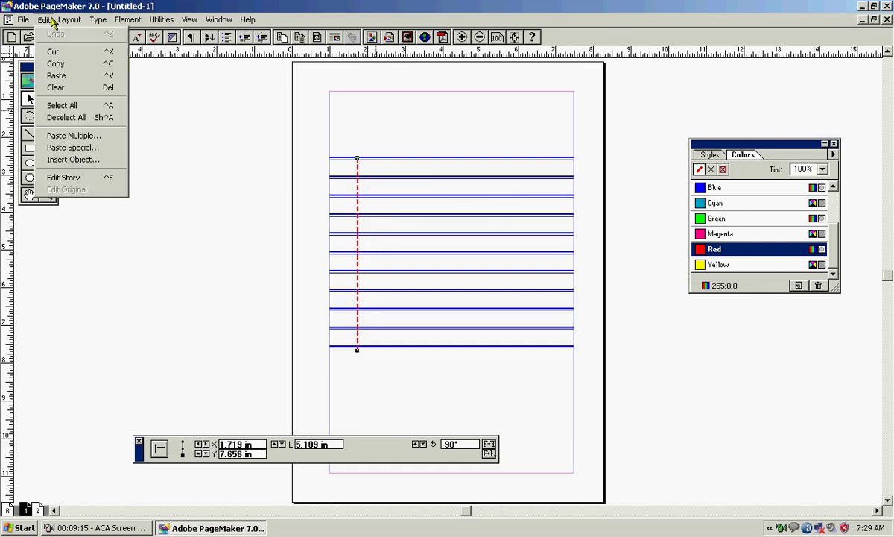
left_click(67, 64)
left_click(44, 19)
left_click(82, 135)
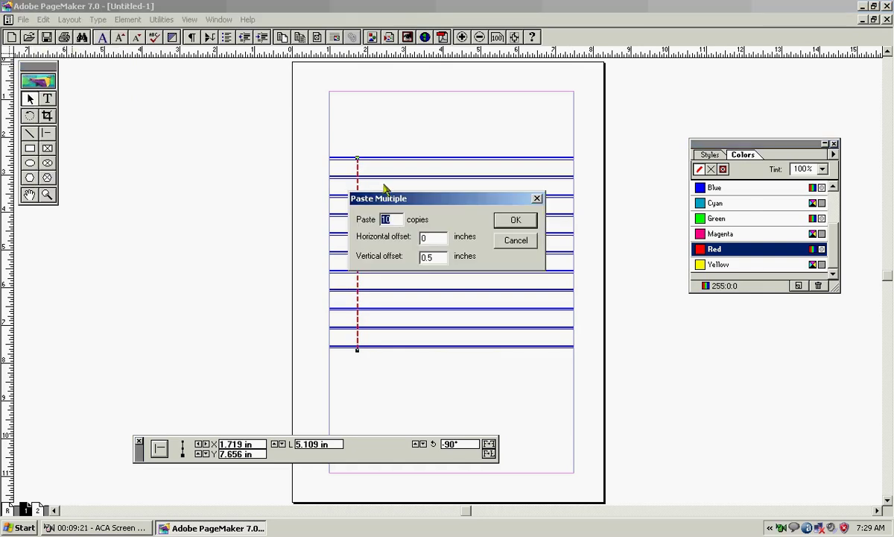
type("5")
Paste the dashed line copies with a vertical offset of 0 and a horizontal offset of 0.8 inches
left_click_drag(435, 259, 406, 257)
type("0")
left_click(440, 238)
left_click_drag(439, 238, 403, 239)
type("1")
type(".8")
key("Home")
type("0")
left_click(514, 222)
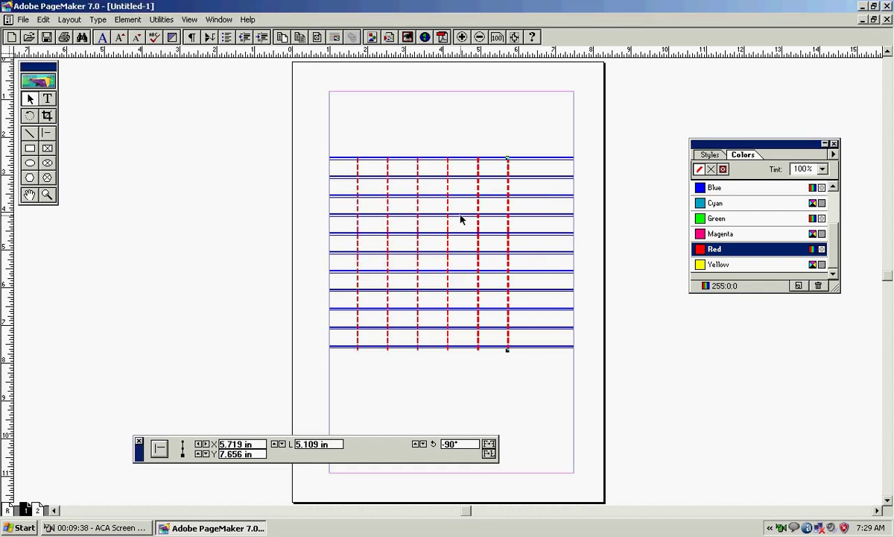
Select all the blue and red lines together with a selection marquee, and deselect them
left_click(413, 369)
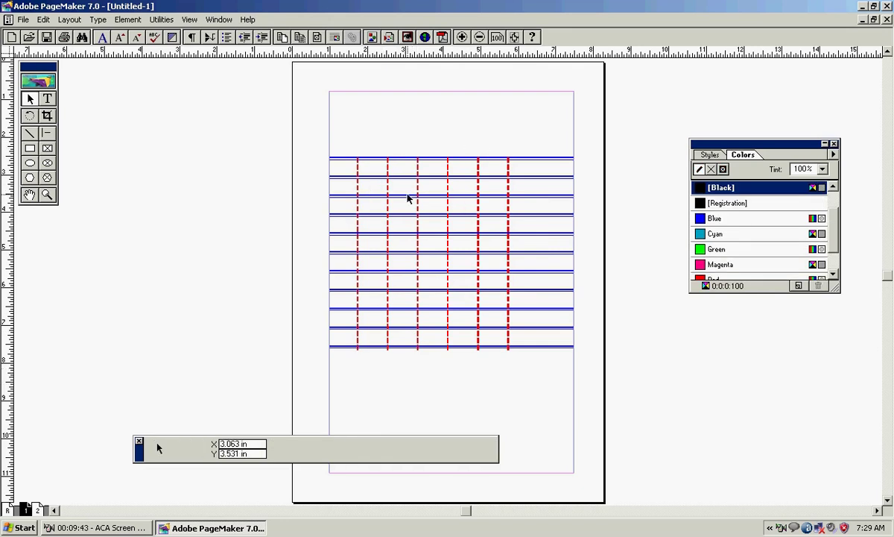
left_click_drag(307, 136, 601, 384)
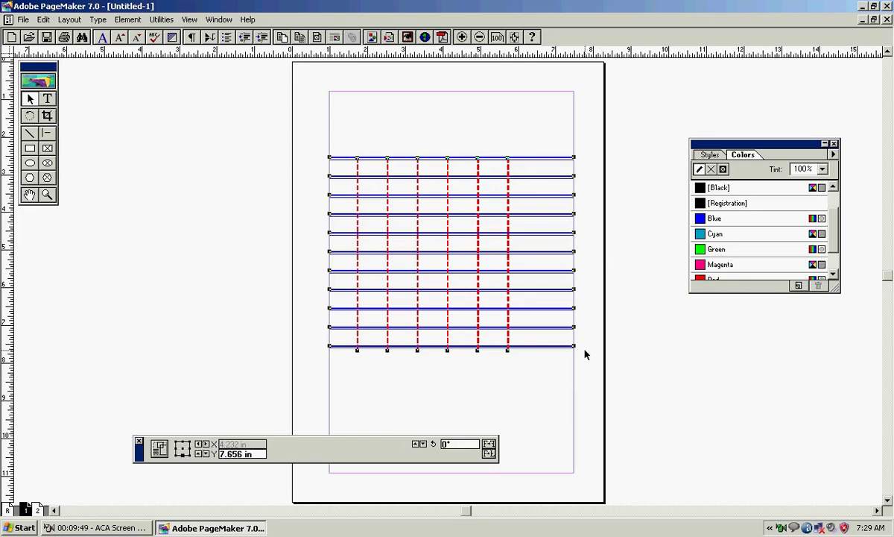
left_click(585, 355)
Select all the blue and red lines on the page and clear them
left_click(43, 19)
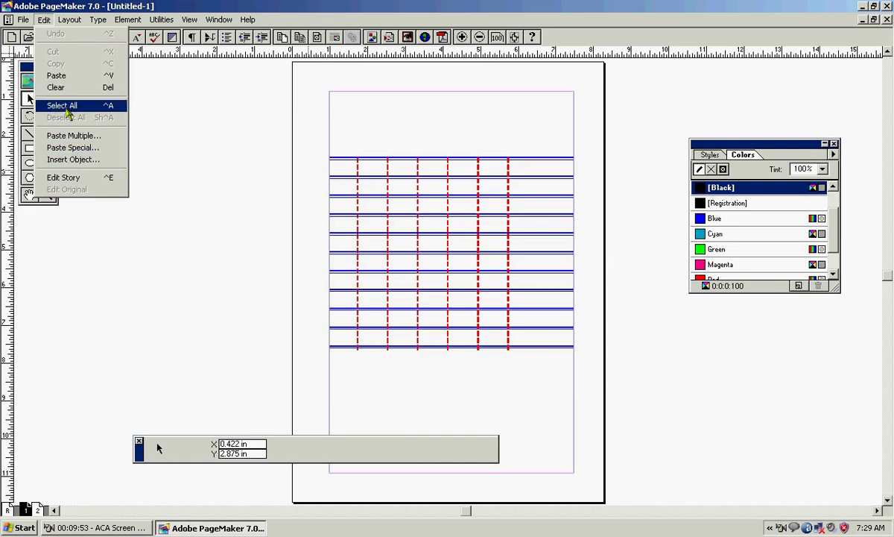
left_click(65, 107)
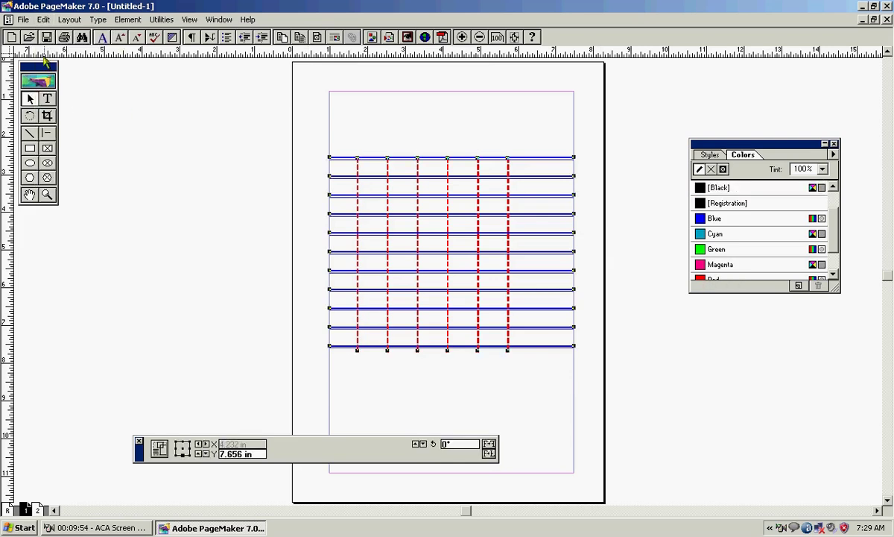
left_click(46, 20)
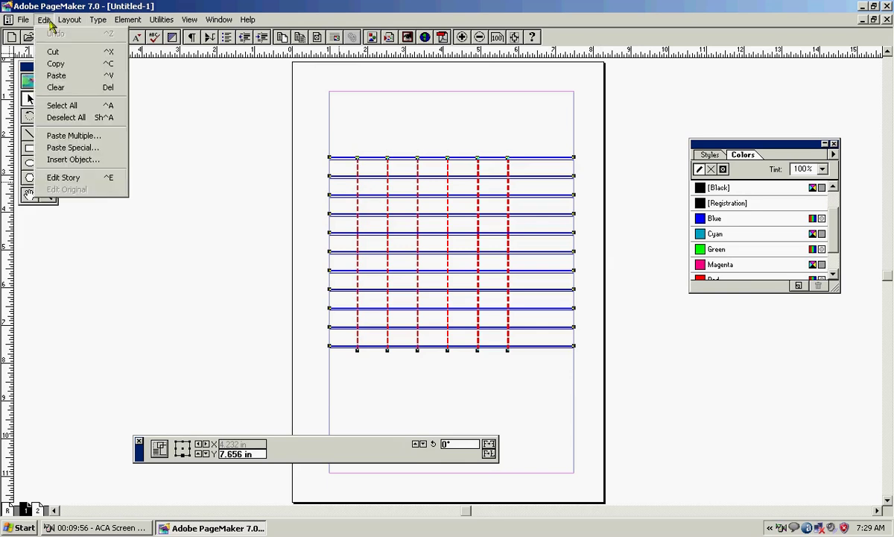
left_click(73, 89)
left_click(45, 21)
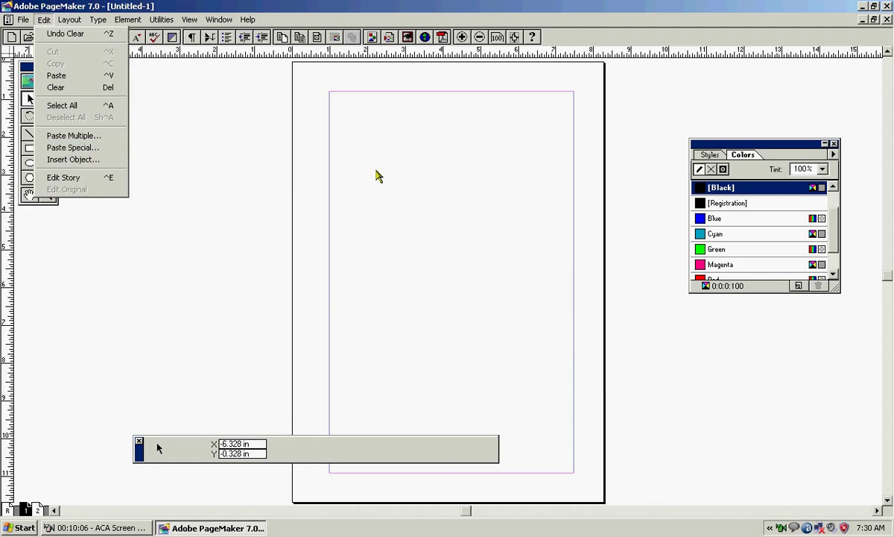
left_click(395, 173)
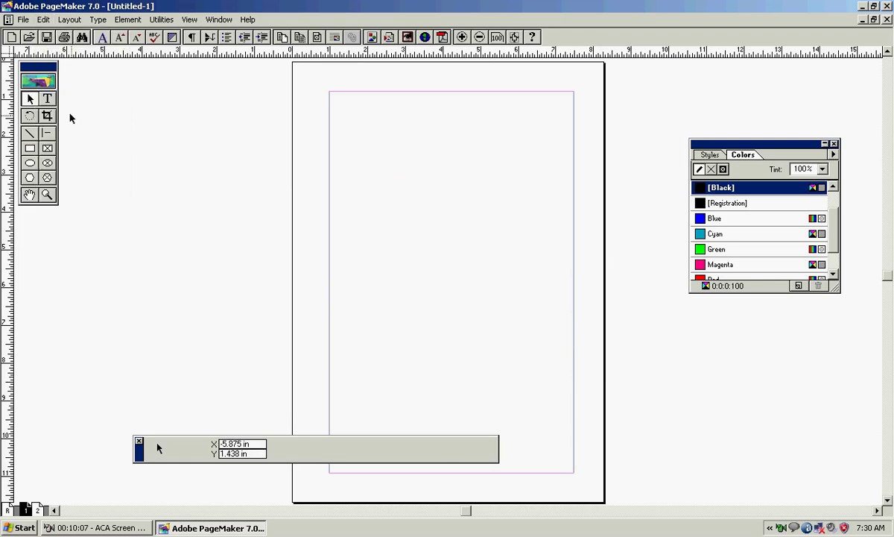
Launch Paint with the Run command mspaint and draw a small black freehand zigzag figure with the Brush
left_click(50, 99)
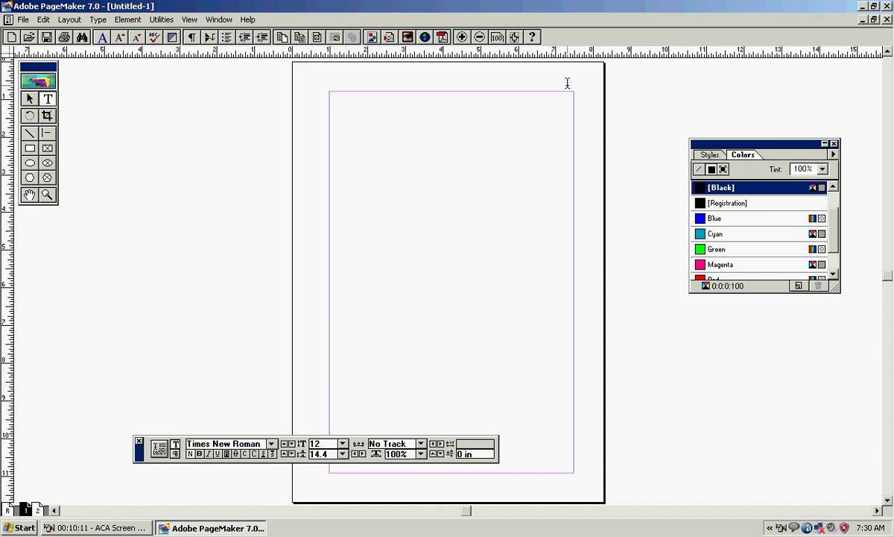
left_click(24, 527)
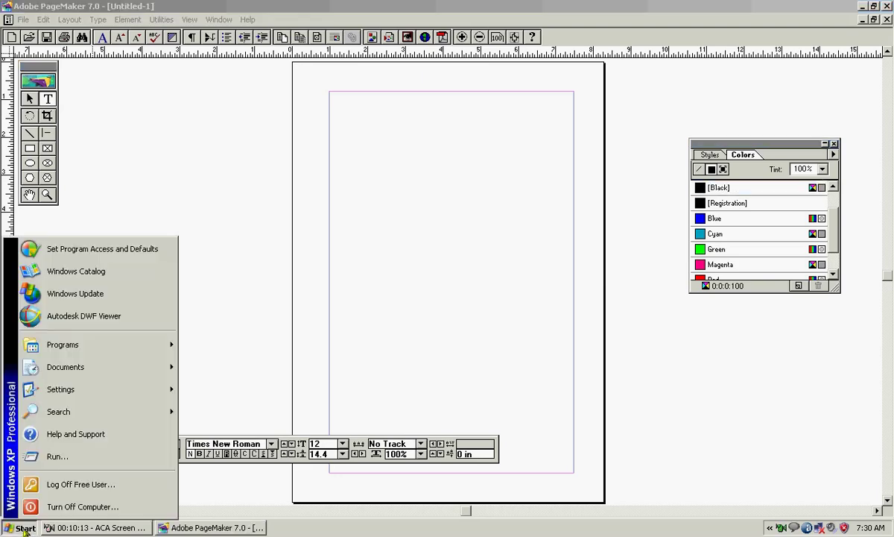
left_click(56, 456)
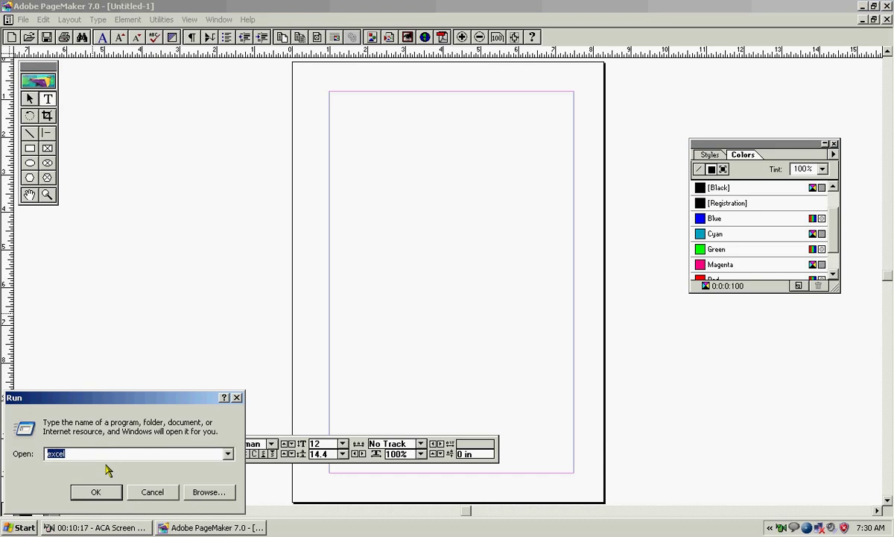
type("mspaint")
key("Return")
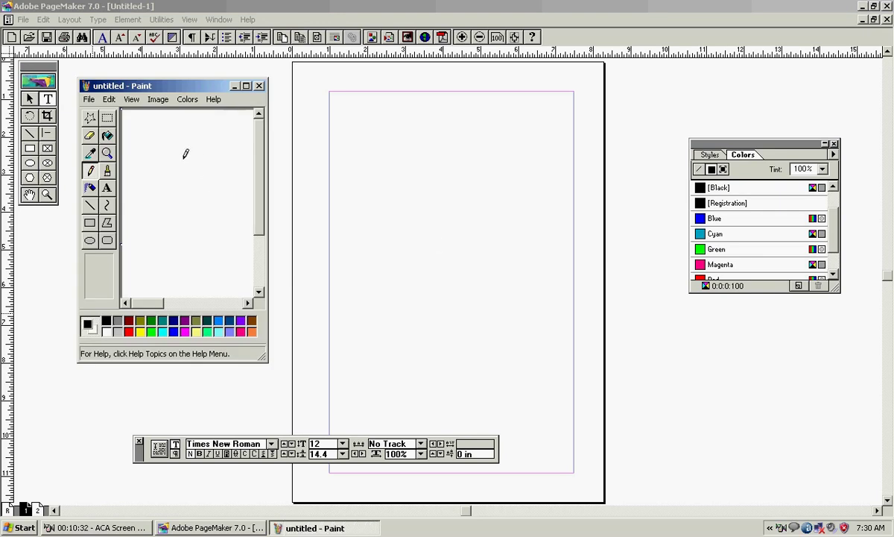
left_click(107, 170)
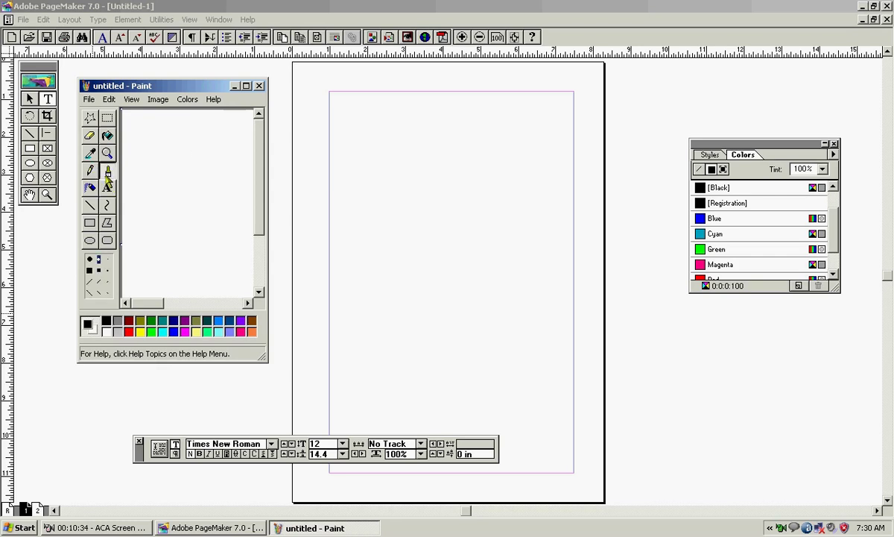
mouse_move(161, 193)
left_mouse_down()
mouse_move(186, 216)
mouse_move(159, 215)
mouse_move(187, 177)
mouse_move(197, 211)
mouse_move(202, 188)
mouse_move(207, 228)
mouse_move(195, 203)
left_mouse_up()
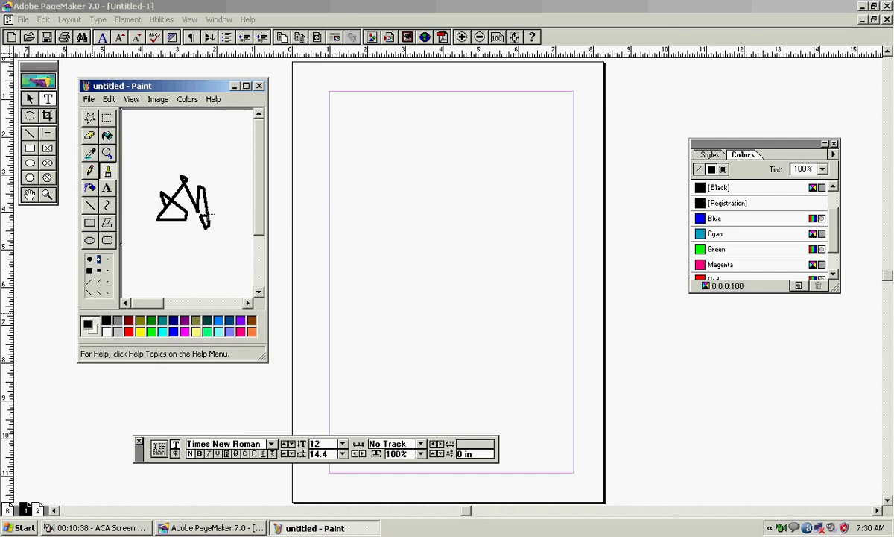
Copy a rectangular selection around the zigzag figure and close Paint without saving
left_click(108, 120)
left_click_drag(148, 160, 231, 247)
right_click(208, 216)
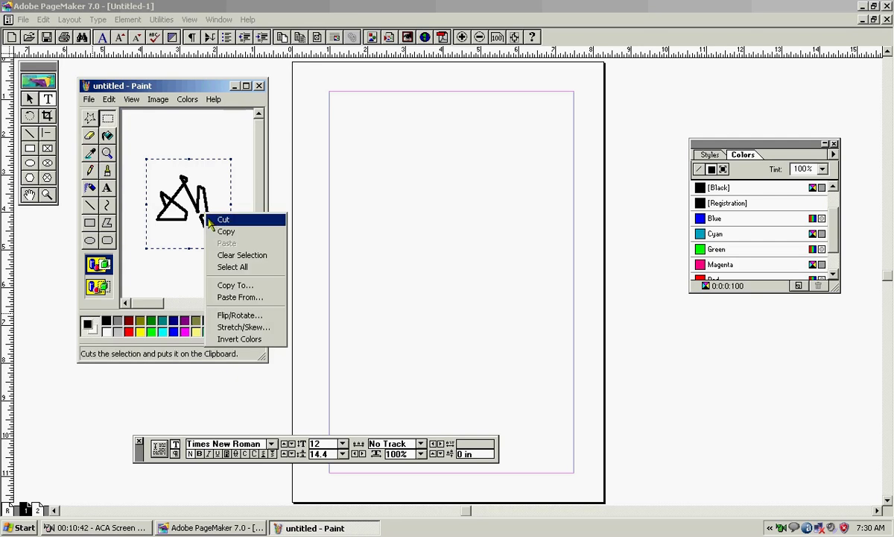
left_click(225, 232)
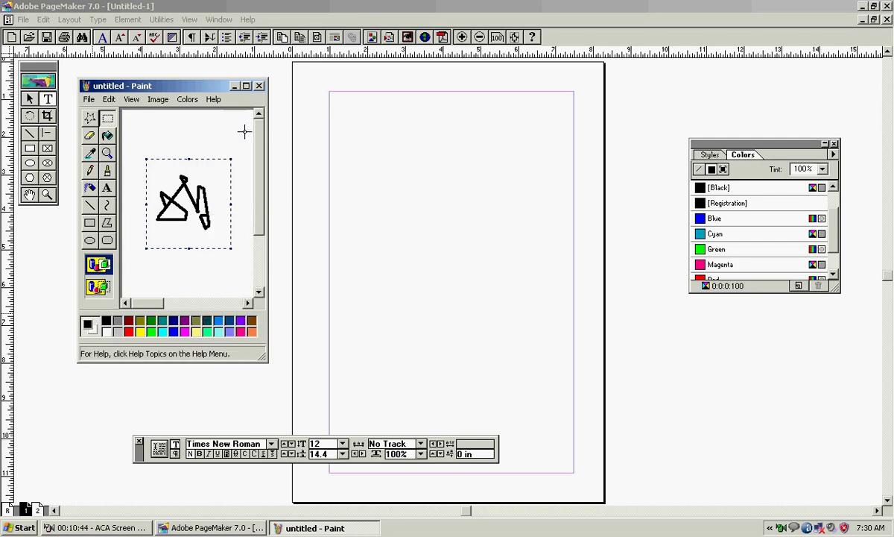
left_click(260, 86)
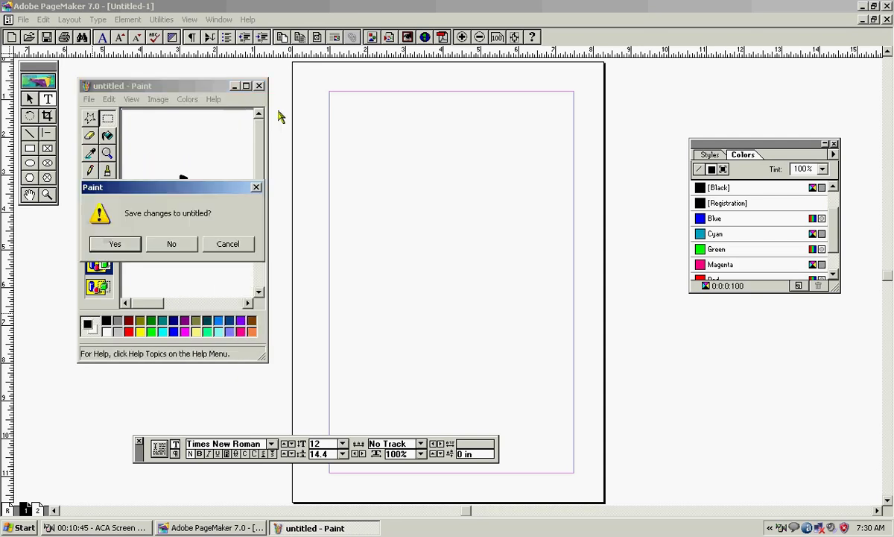
left_click(176, 252)
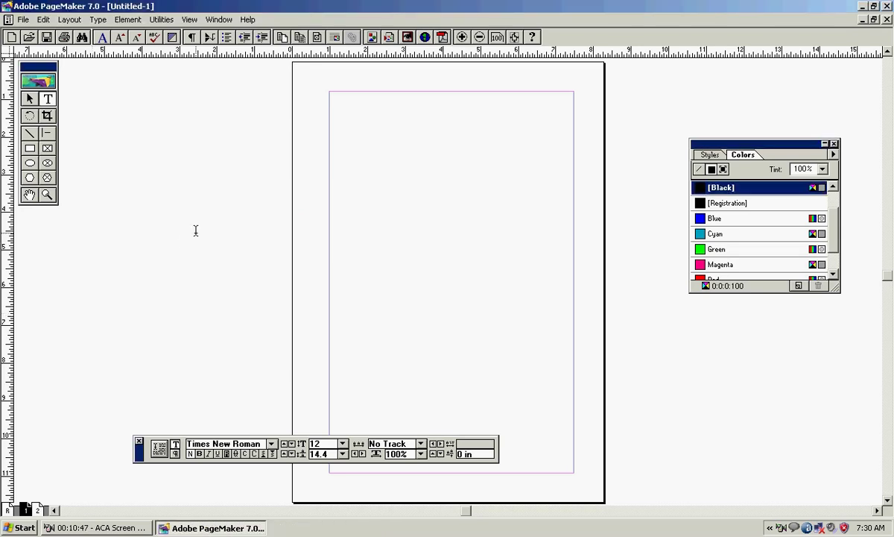
Paste the copied drawing onto the PageMaker page and move it up to about X 3.5 in, Y 3.9 in
right_click(372, 178)
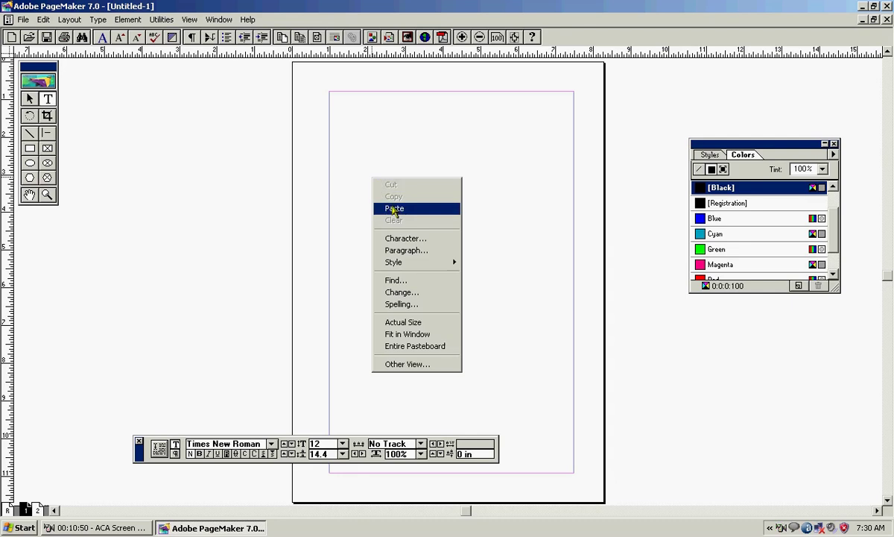
left_click(30, 99)
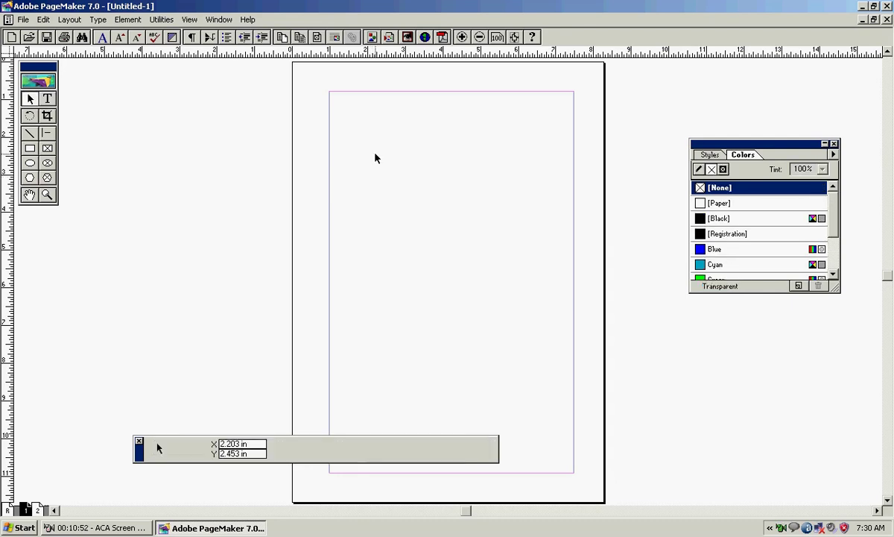
right_click(396, 152)
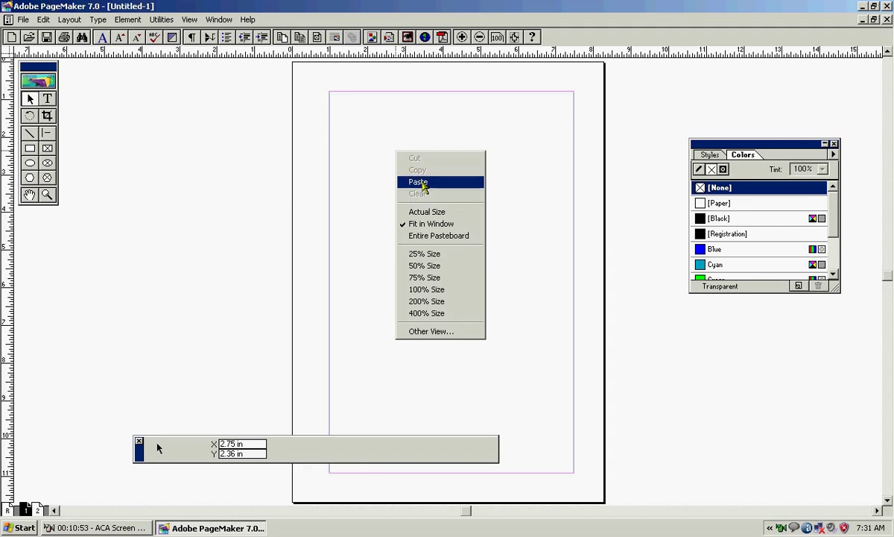
left_click(421, 183)
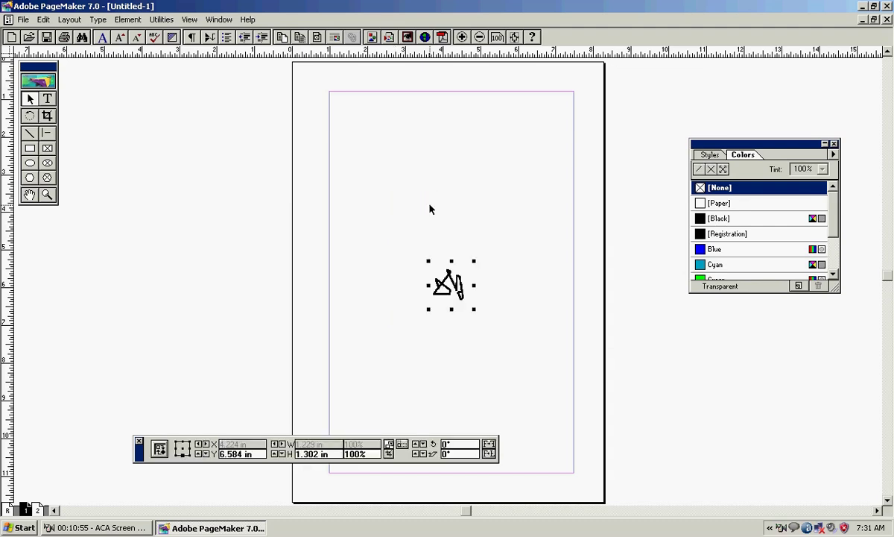
left_click_drag(452, 291, 425, 194)
left_click(457, 179)
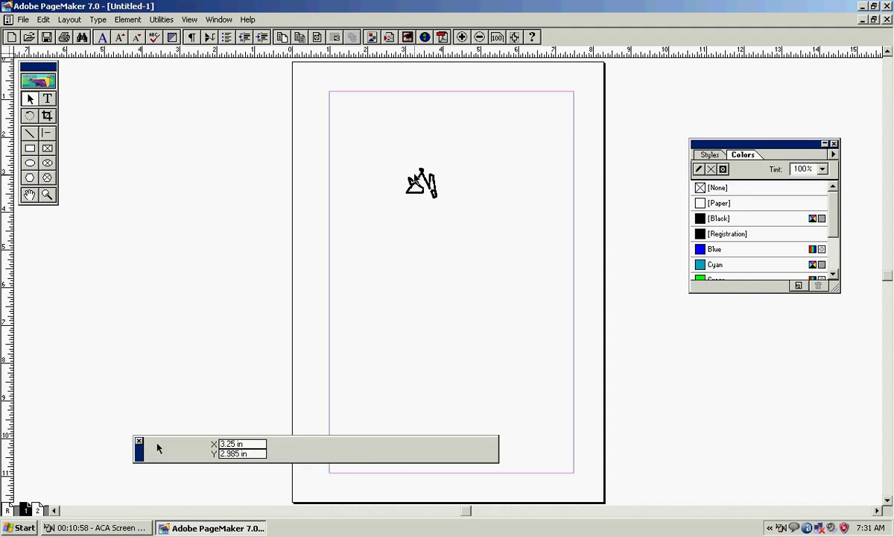
Open the pasted drawing for editing in Paint and fill its background and large triangle with light purple-blue
left_click(424, 182)
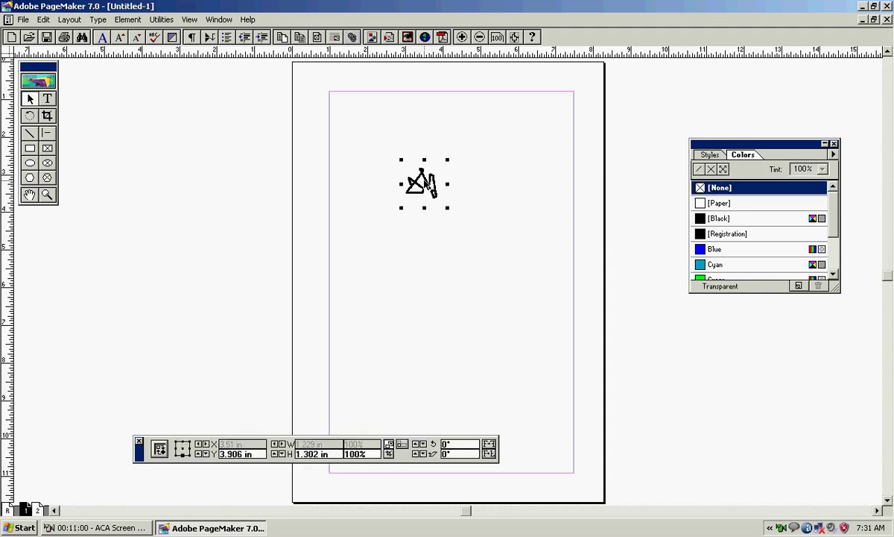
double_click(424, 182)
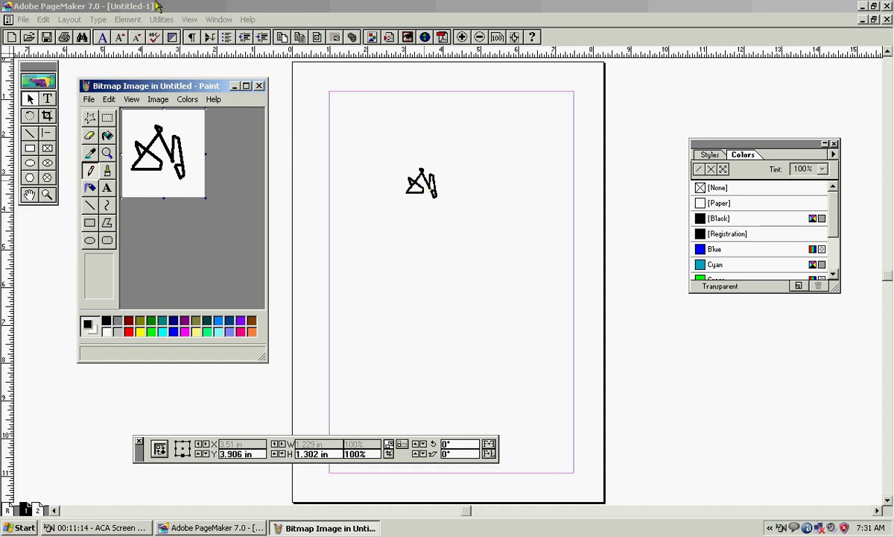
left_click(107, 135)
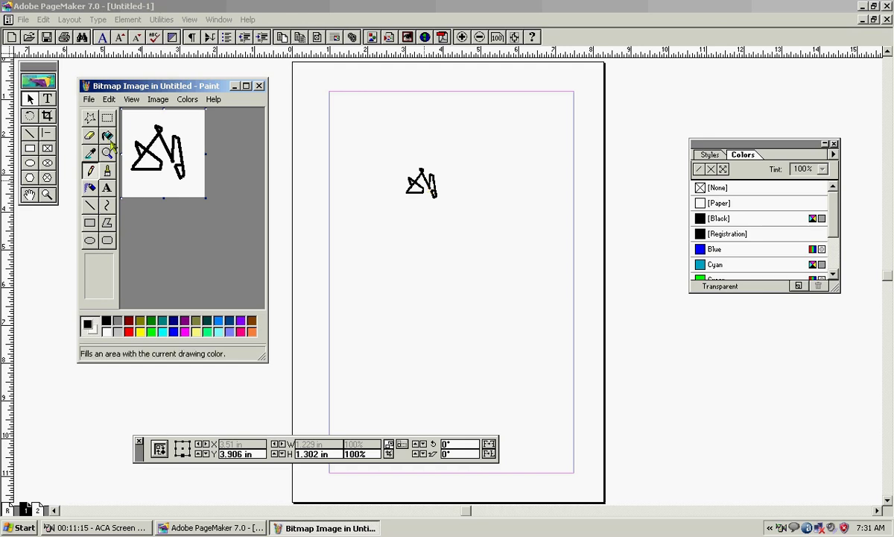
left_click(229, 331)
left_click(192, 171)
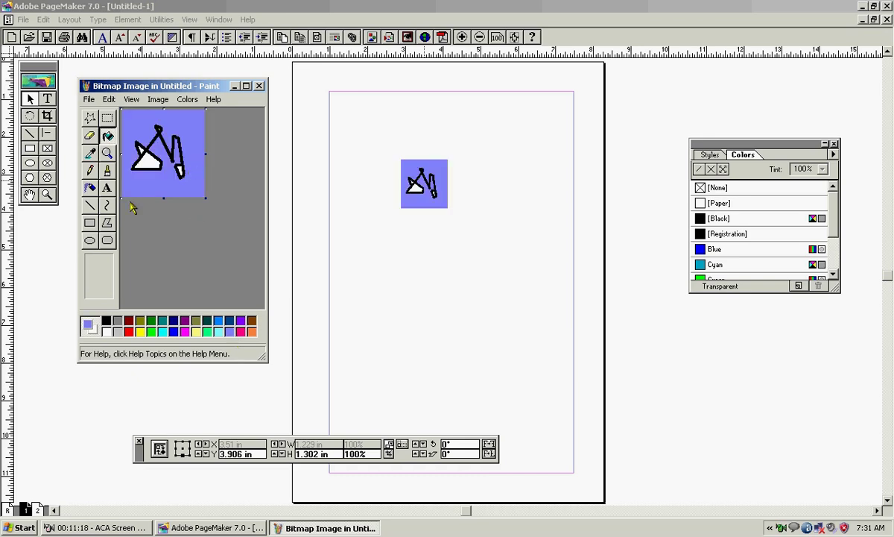
left_click(149, 156)
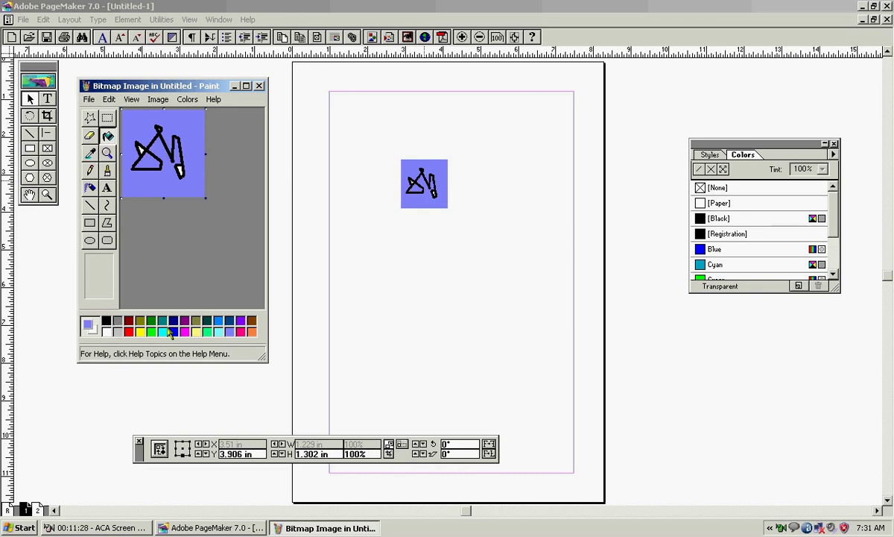
Fill the drawing's background and large triangle with red, and close Paint to return to the PageMaker page
left_click(130, 331)
left_click(142, 137)
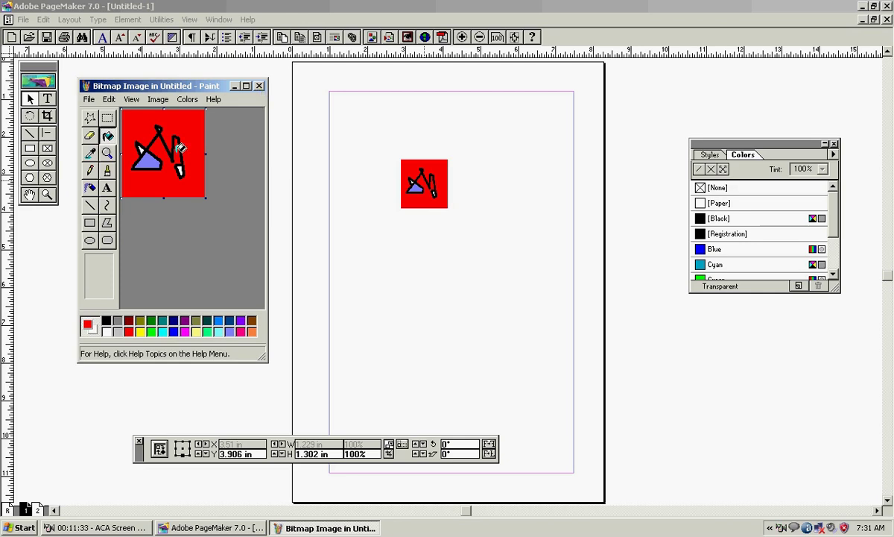
left_click(152, 160)
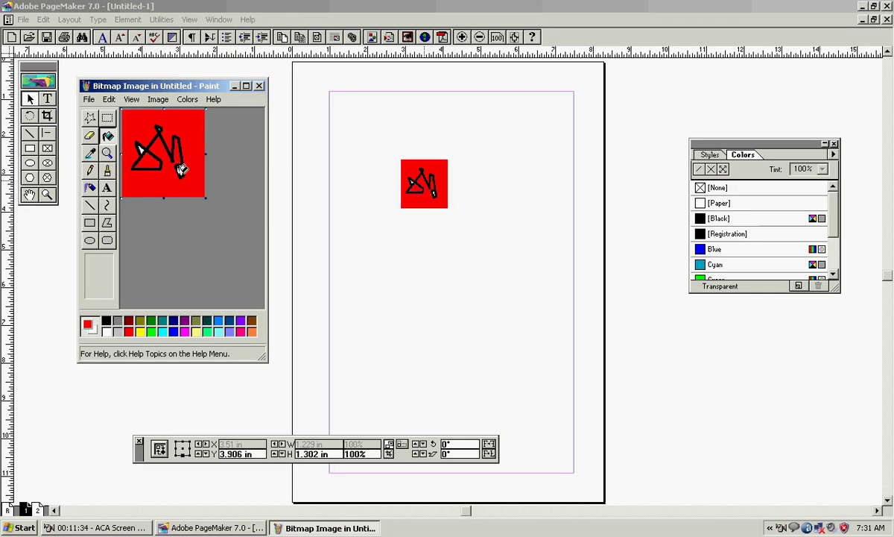
left_click(259, 86)
left_click(473, 224)
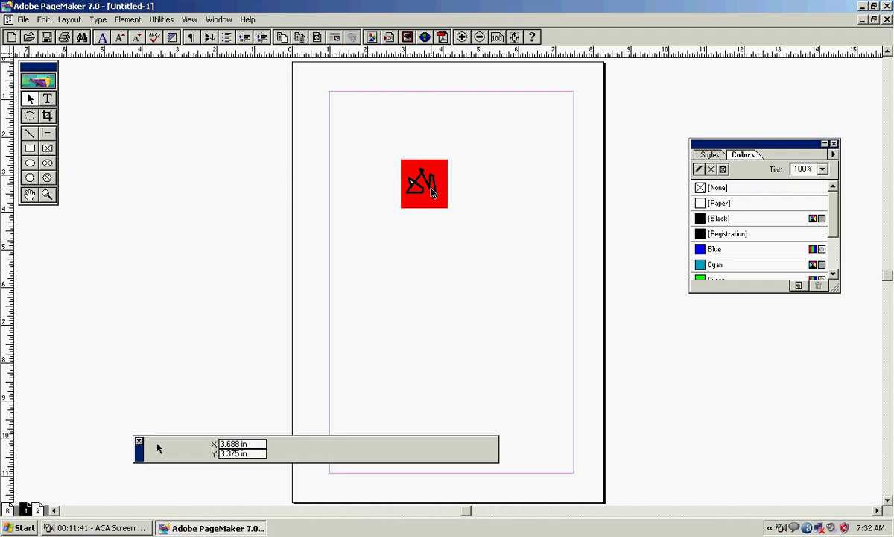
Reopen the embedded drawing in Paint, fill its black outline with yellow, and return to the PageMaker page
double_click(433, 188)
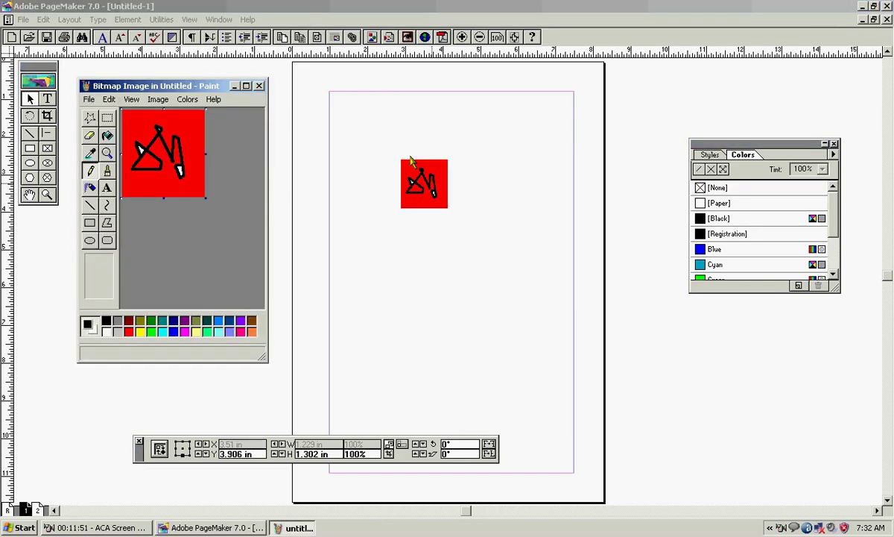
left_click(107, 135)
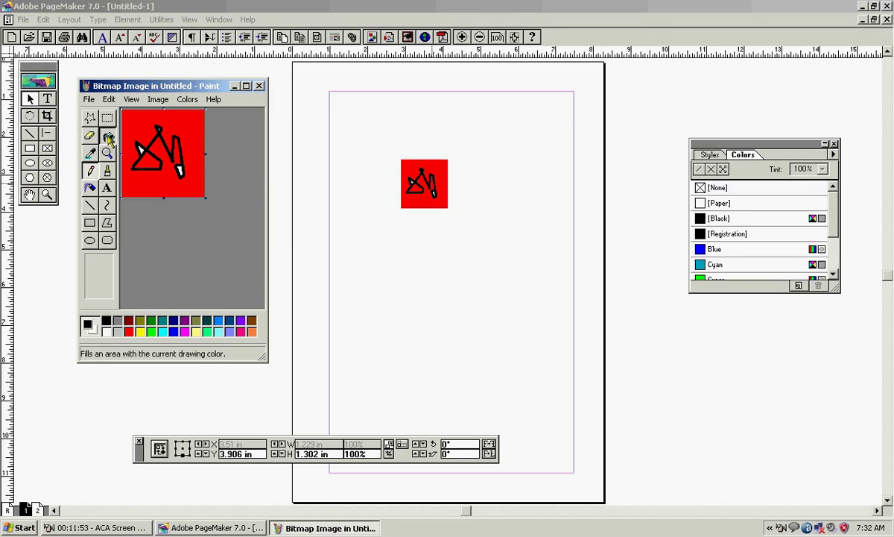
left_click(140, 330)
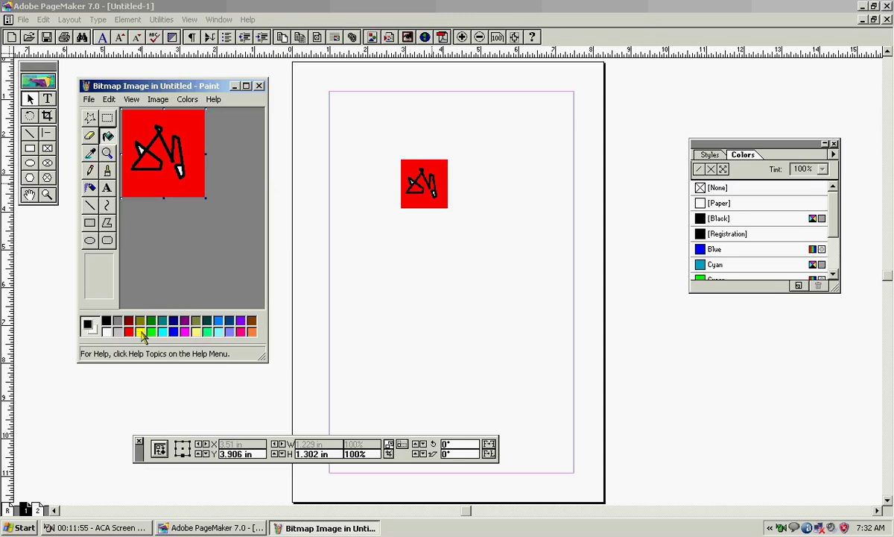
left_click(159, 129)
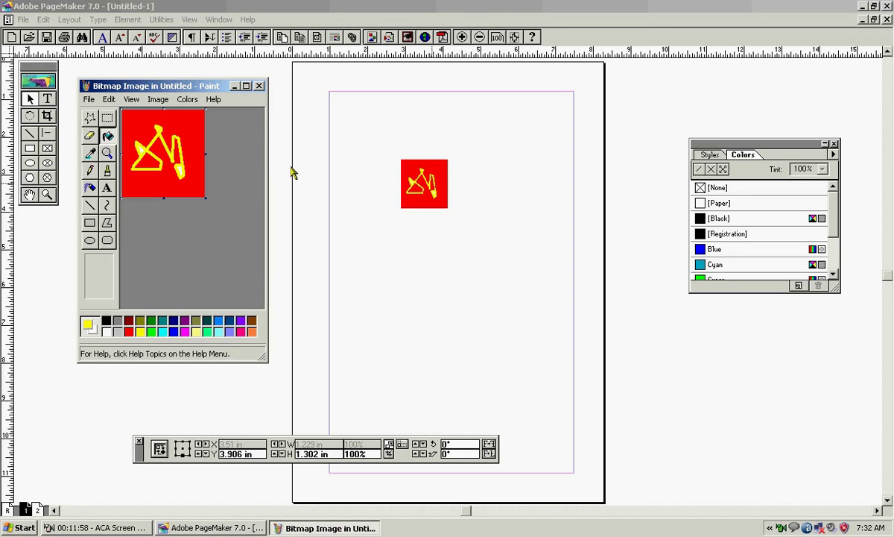
left_click(259, 86)
left_click(442, 215)
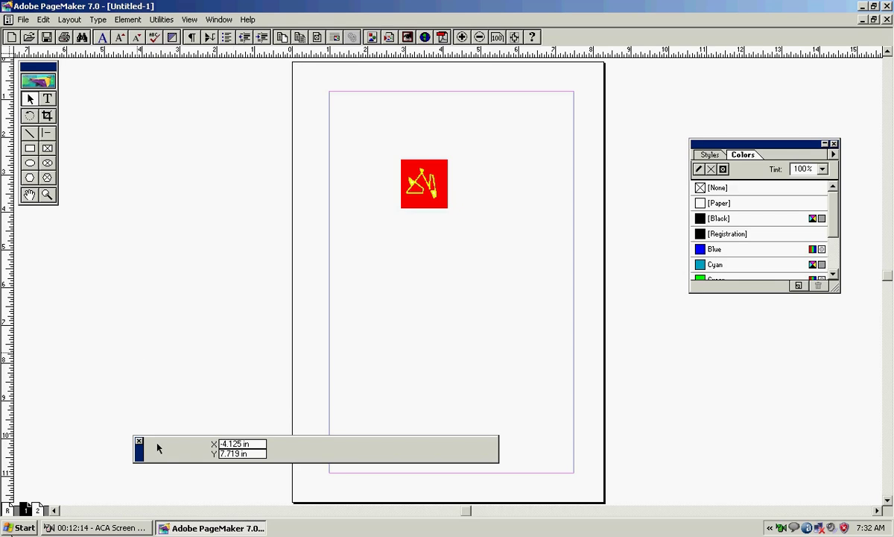
Launch a new blank Paint window from the Run dialog
left_click(23, 528)
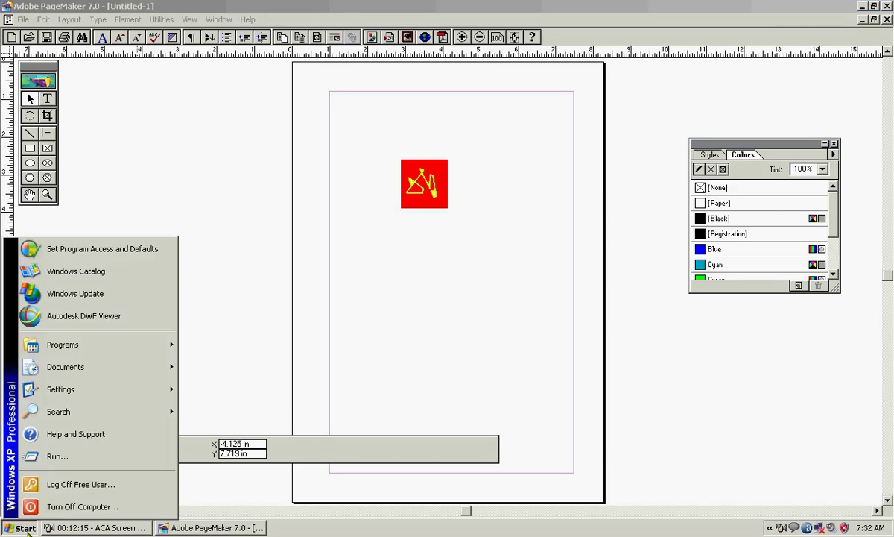
left_click(44, 457)
left_click(94, 491)
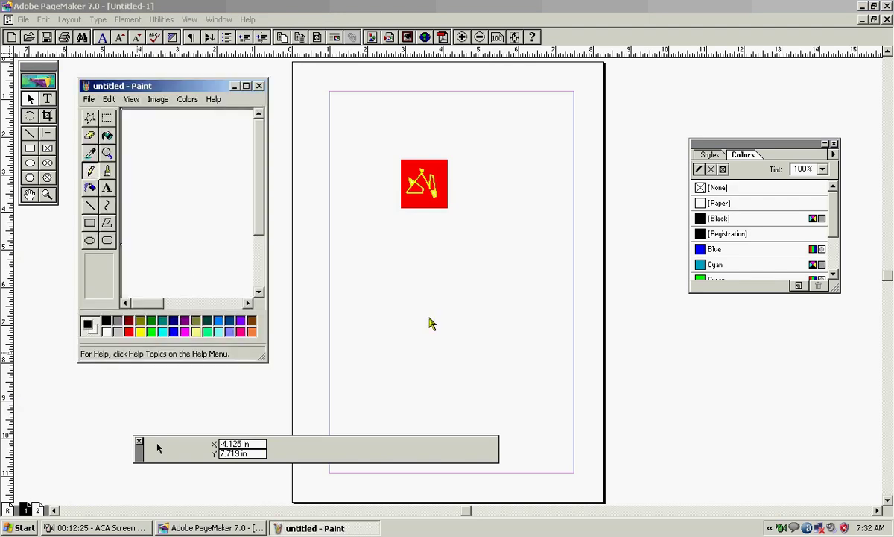
Sketch a freehand zigzag on the blank Paint canvas and copy a rectangular selection around it
mouse_move(151, 190)
left_mouse_down()
mouse_move(158, 171)
mouse_move(164, 206)
mouse_move(167, 177)
mouse_move(176, 192)
mouse_move(225, 207)
mouse_move(222, 218)
mouse_move(203, 210)
left_mouse_up()
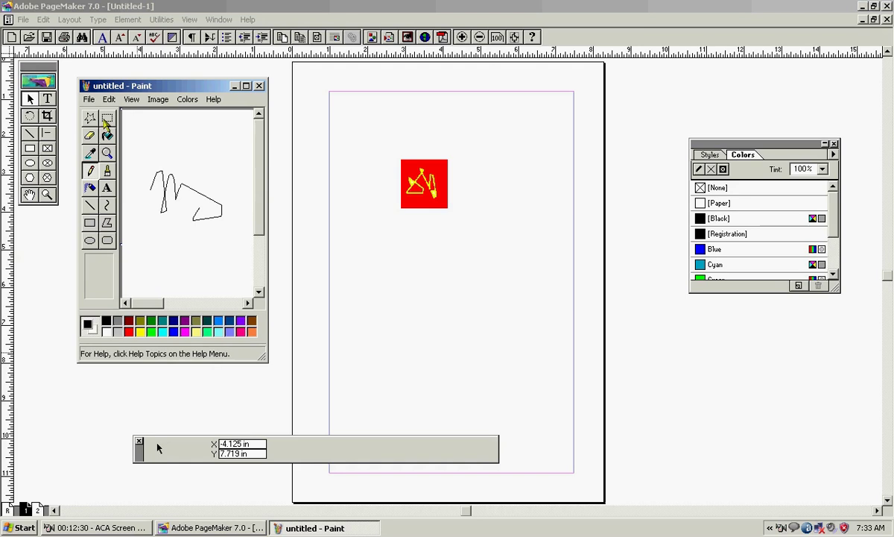
left_click(107, 117)
left_click_drag(143, 156, 229, 241)
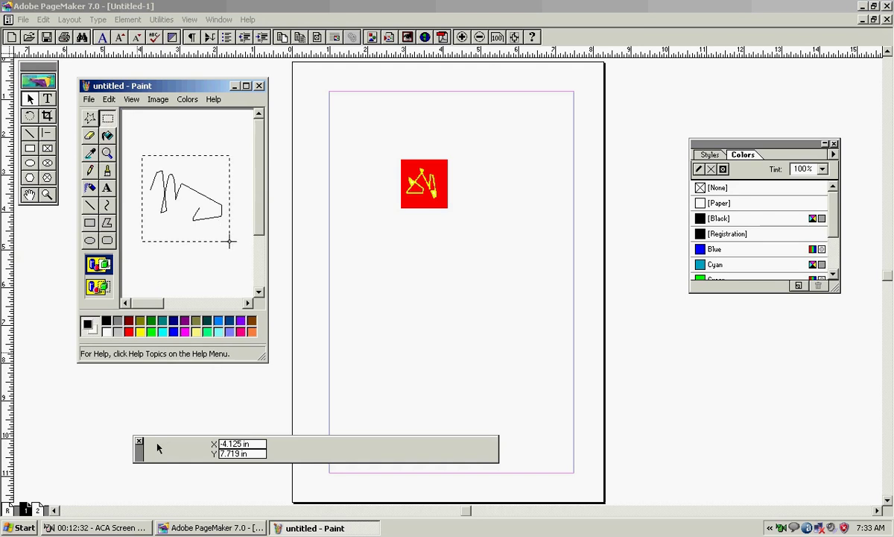
right_click(197, 203)
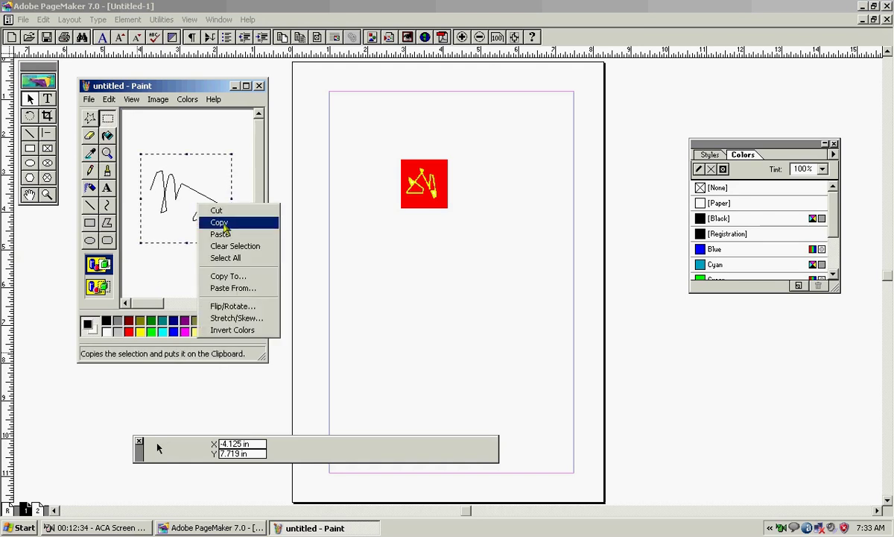
left_click(220, 223)
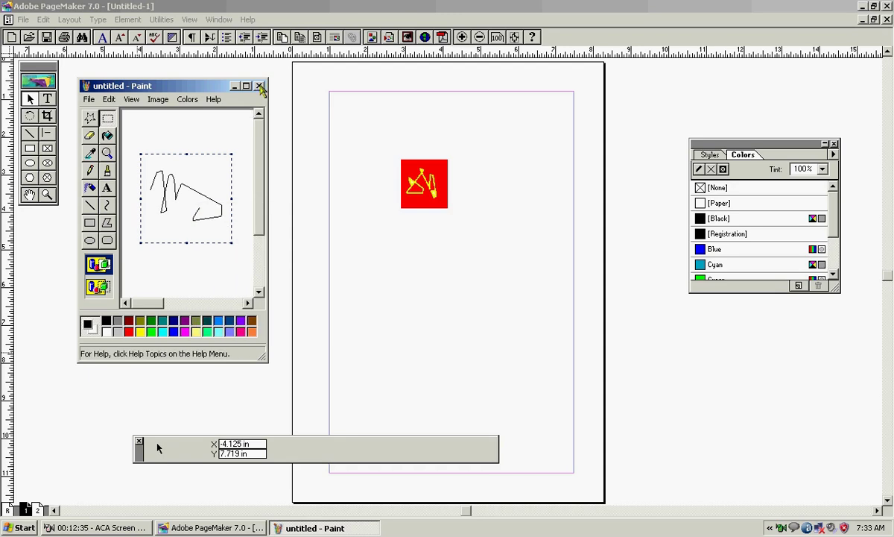
Close Paint, paste the copied zigzag onto the PageMaker page, and move it to the page's upper right, beside the red drawing
left_click(260, 86)
left_click(177, 242)
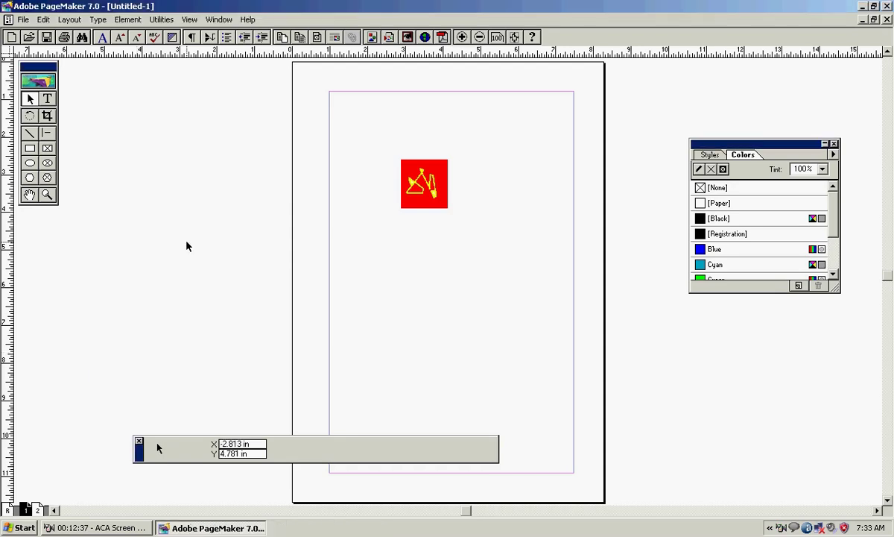
right_click(350, 238)
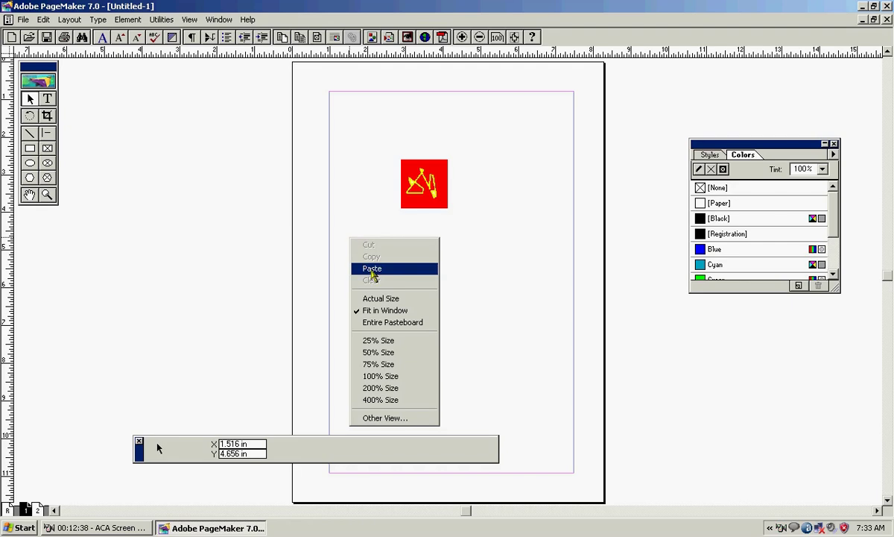
left_click(371, 268)
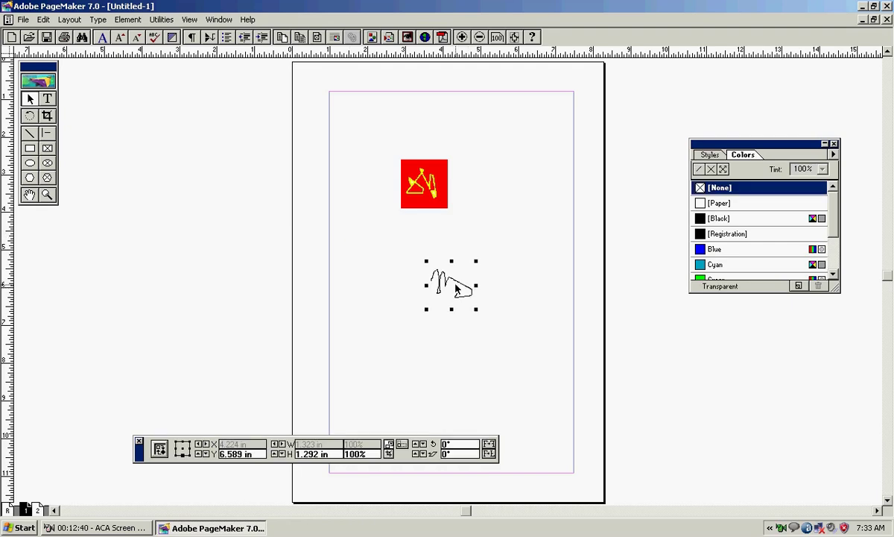
mouse_move(459, 289)
left_mouse_down()
mouse_move(489, 263)
mouse_move(530, 161)
left_mouse_up()
left_click(508, 247)
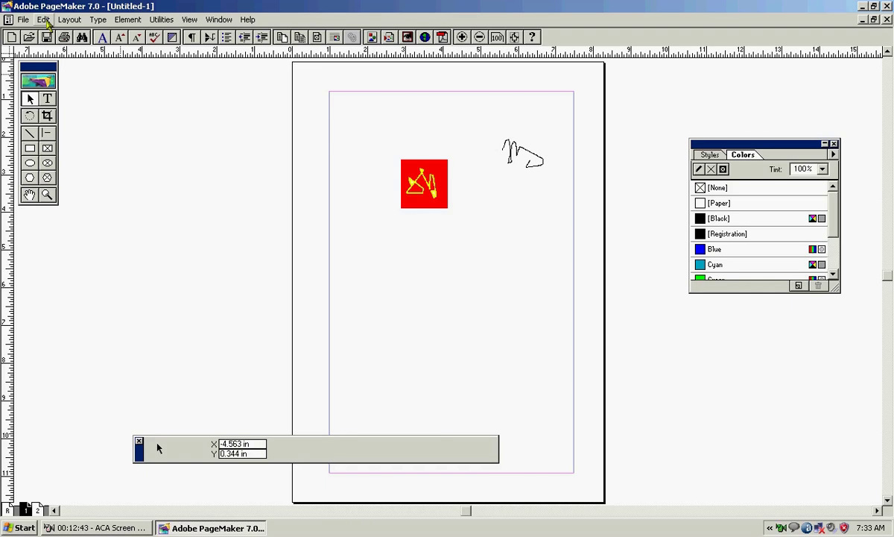
Paste the copied zigzag onto the page as a Windows metafile using Paste Special
left_click(44, 20)
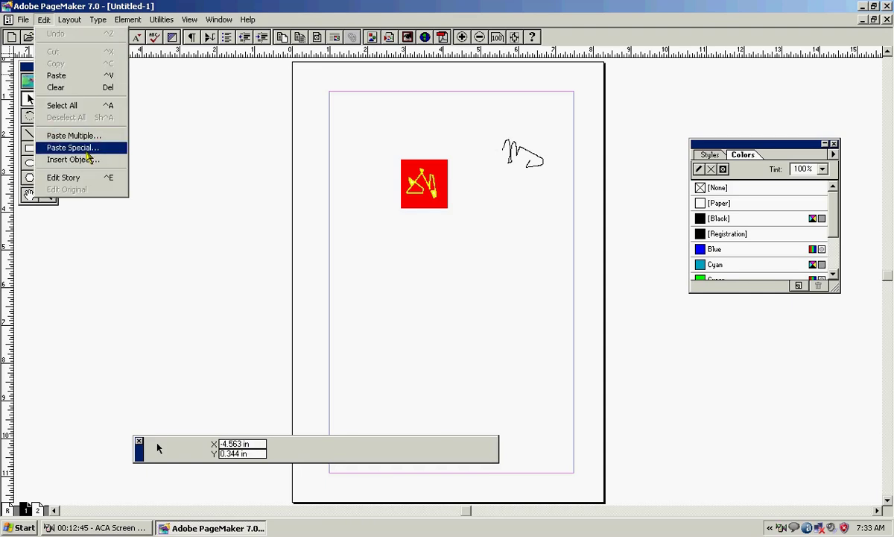
left_click(88, 154)
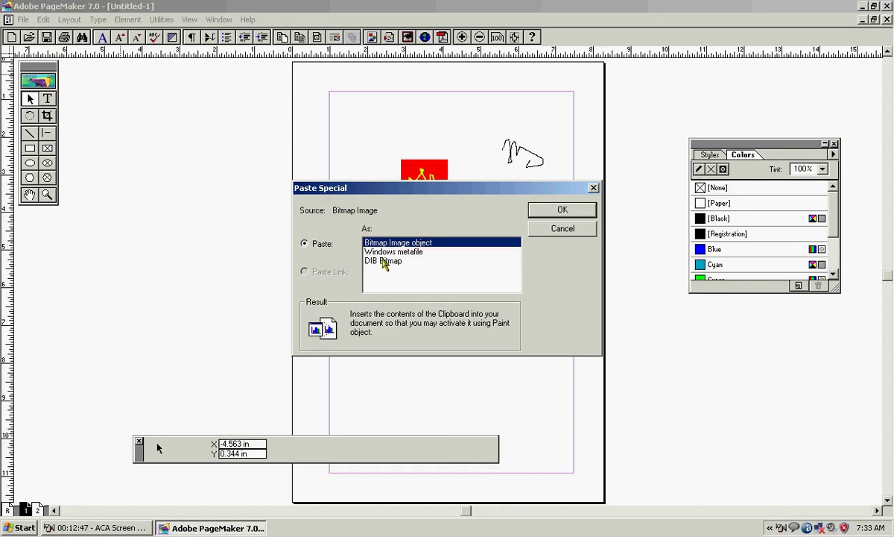
left_click(400, 252)
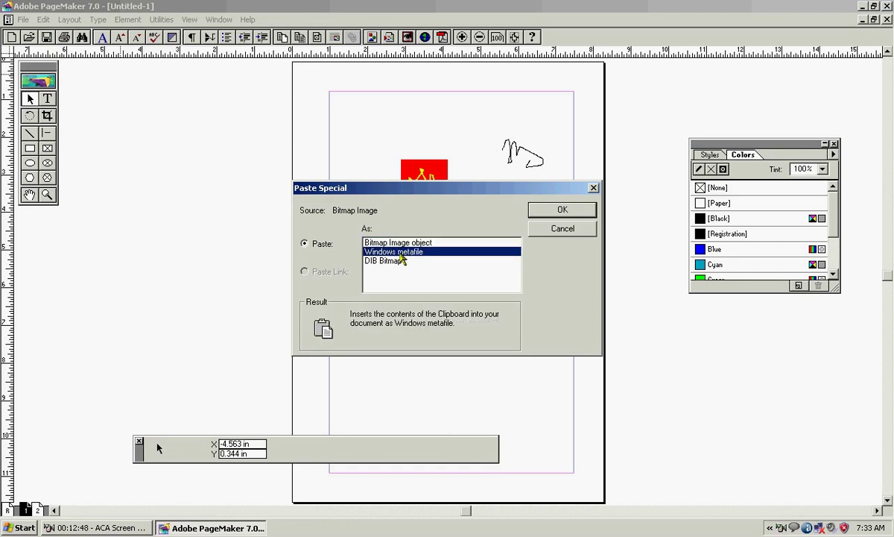
left_click(573, 213)
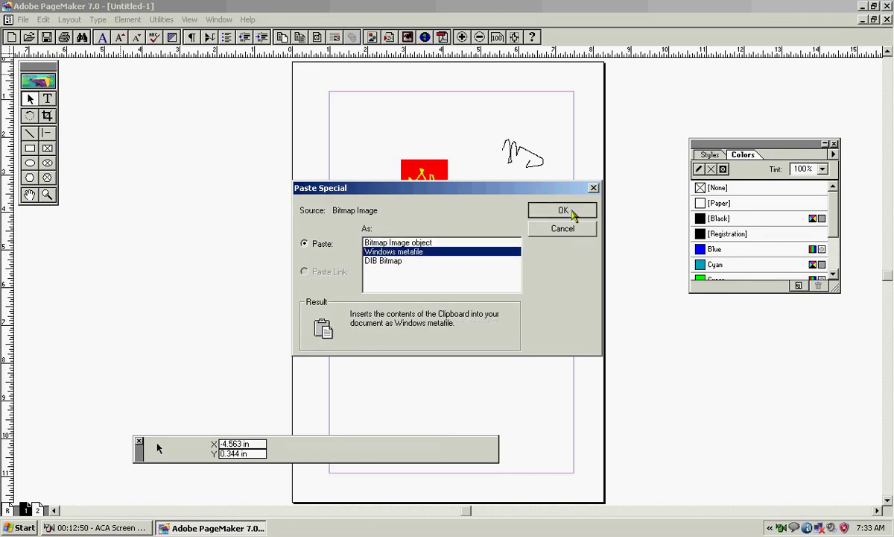
left_click(515, 293)
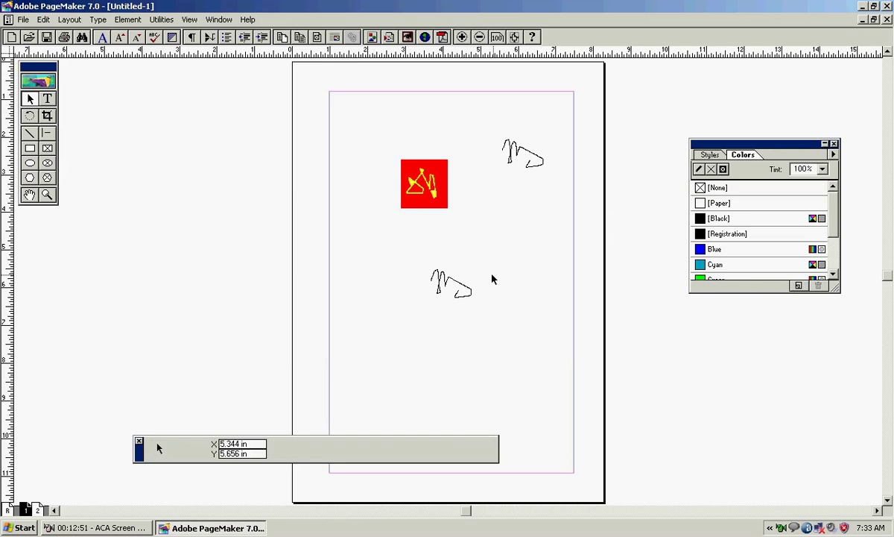
Open the upper-right embedded zigzag in Paint, fill its background with light green, and return to the PageMaker page
left_click(523, 159)
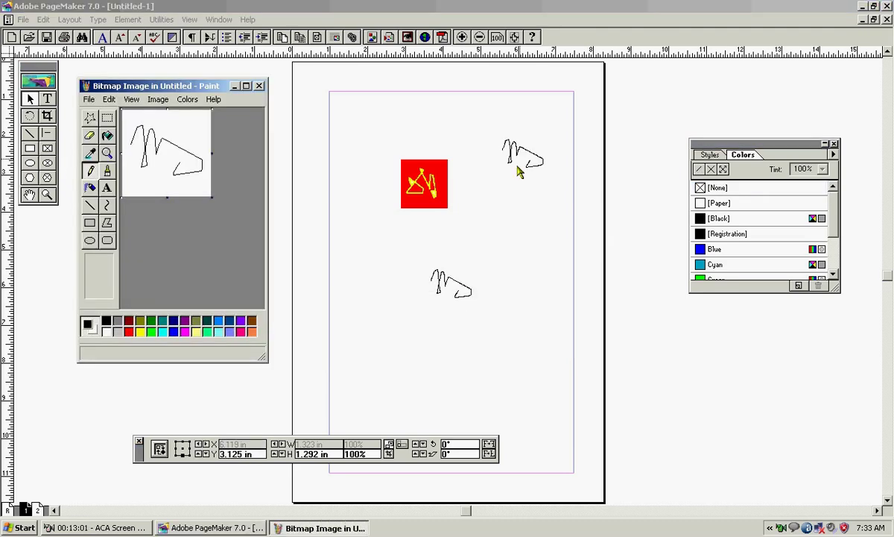
left_click(106, 136)
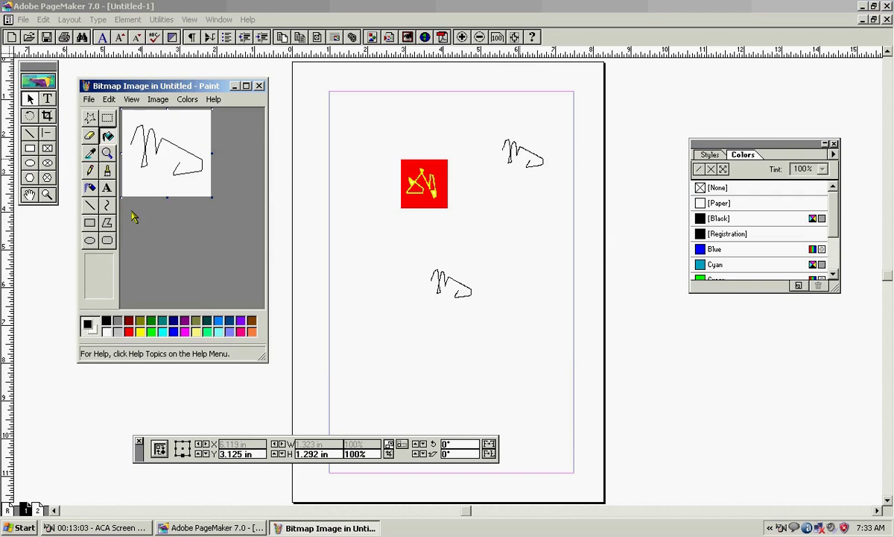
left_click(206, 331)
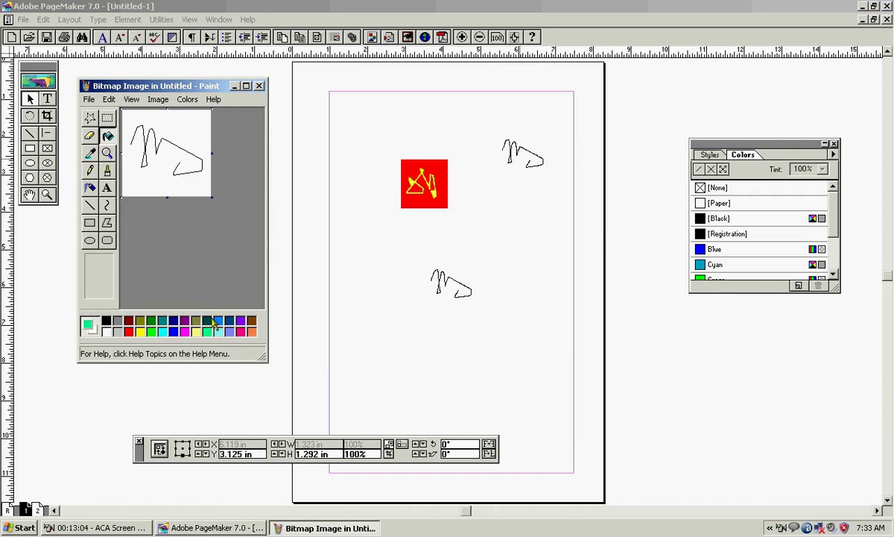
left_click(186, 128)
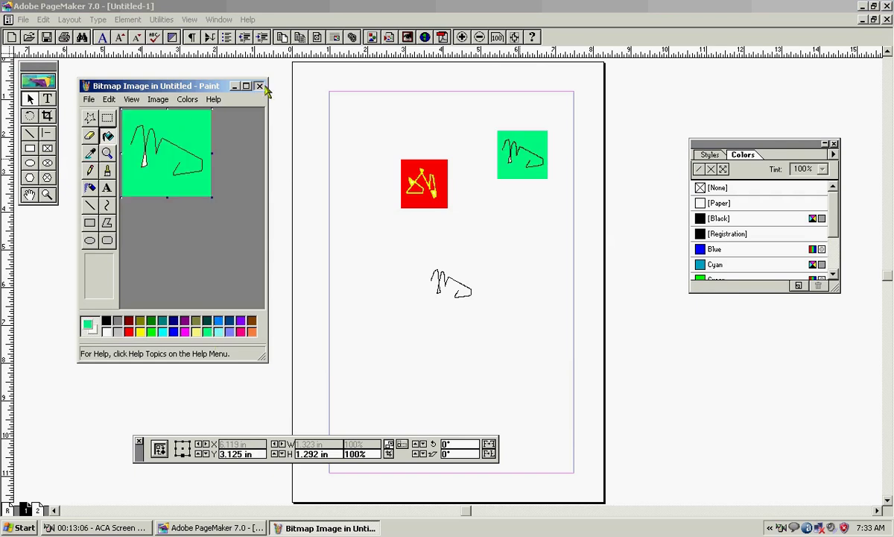
left_click(421, 254)
Try to open the Windows metafile copy in the middle of the page for editing, and deselect it
left_click(448, 286, "shift")
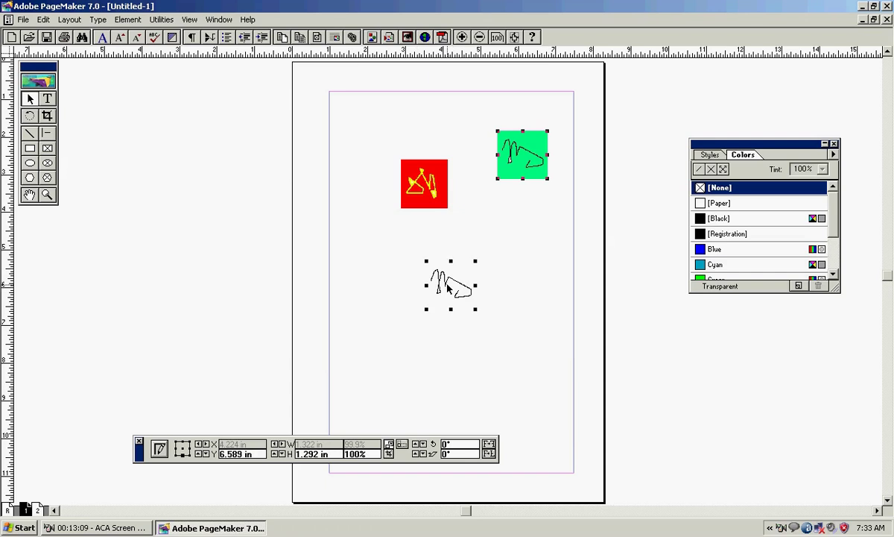
left_click(479, 302, "shift")
left_click(464, 295, "shift")
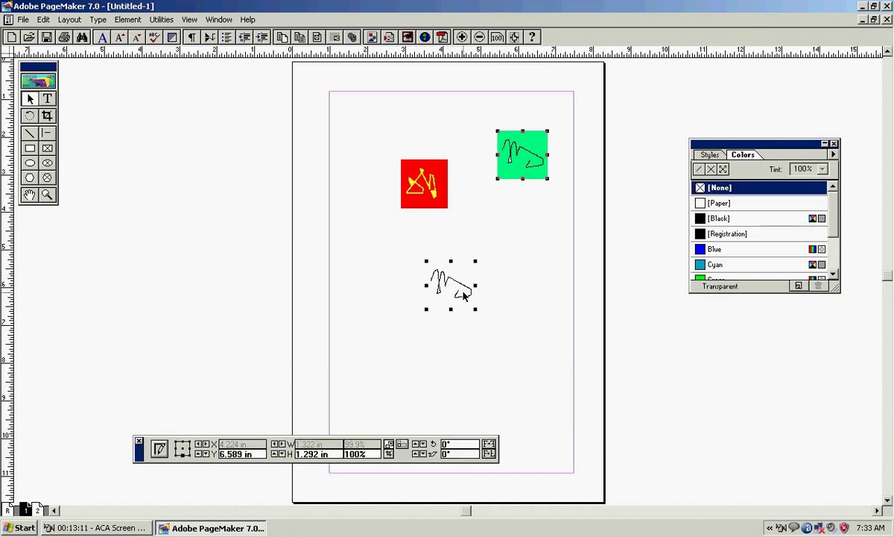
left_click(514, 262, "shift")
left_click(515, 262)
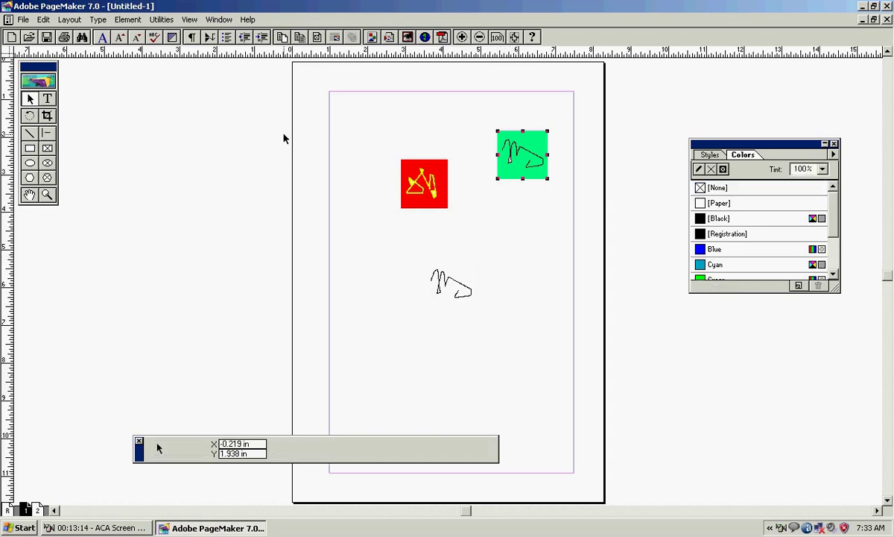
Paste the zigzag with Paste Special as a Bitmap Image object, and move it to the lower right over the page's right margin line
left_click(43, 20)
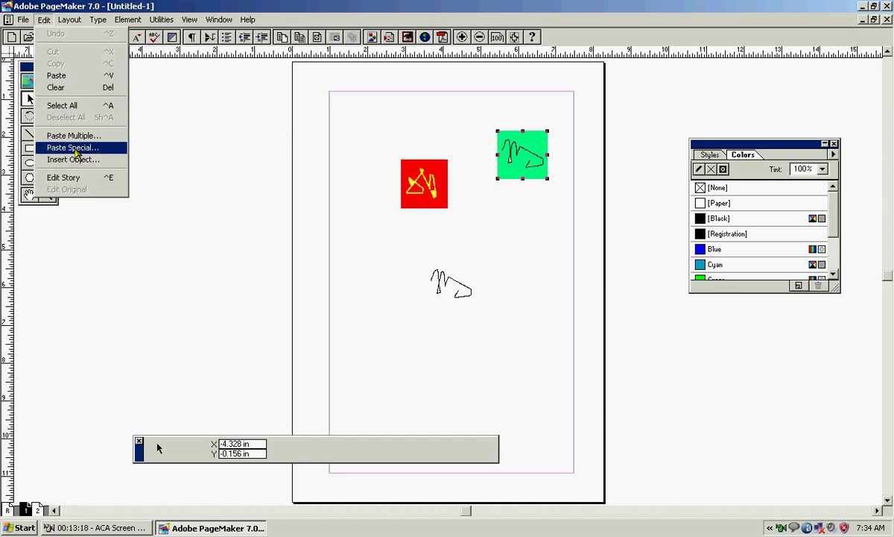
left_click(74, 148)
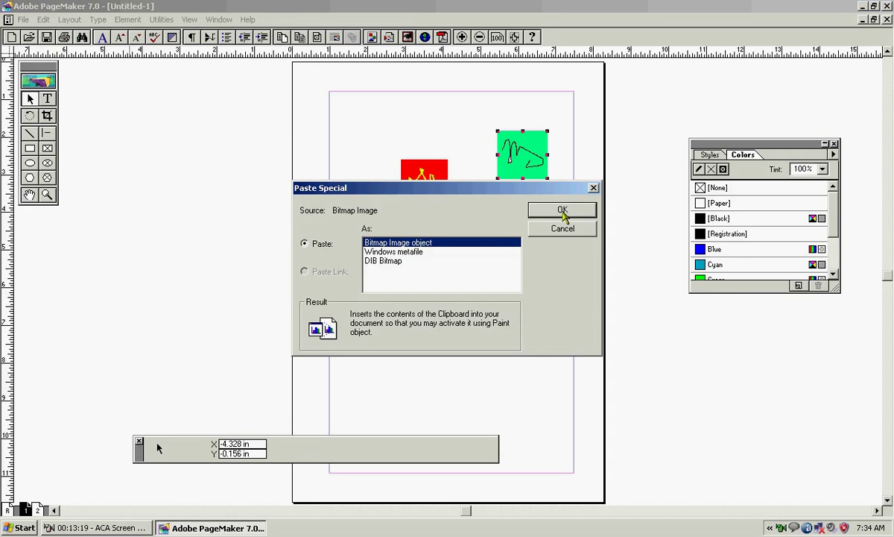
left_click(563, 210)
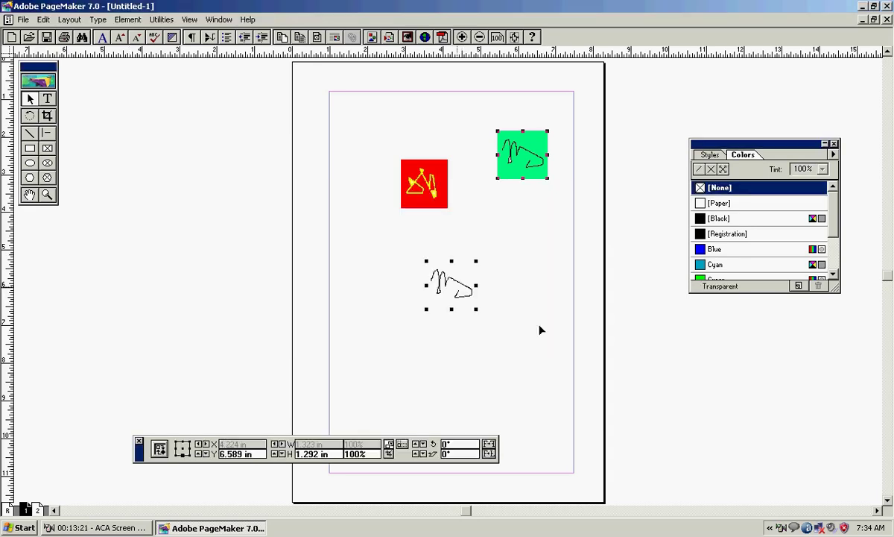
left_click_drag(456, 289, 564, 324)
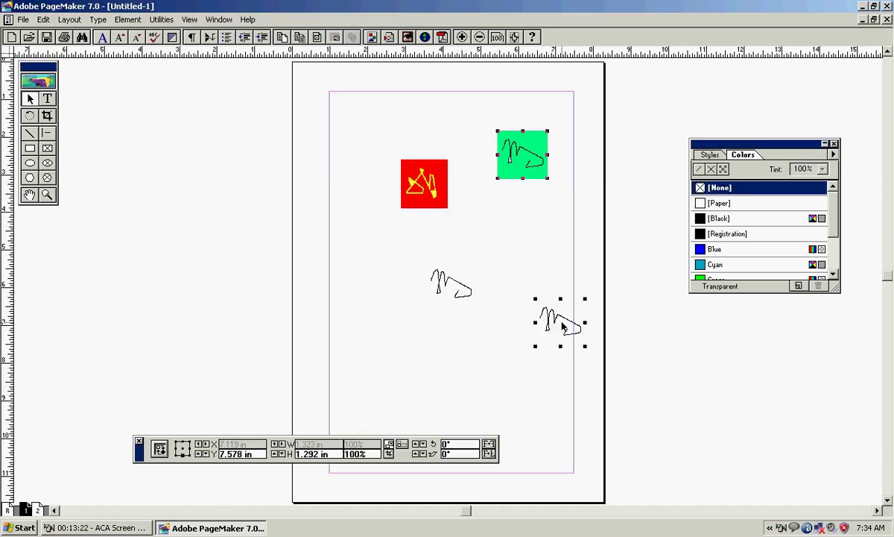
left_click(643, 315)
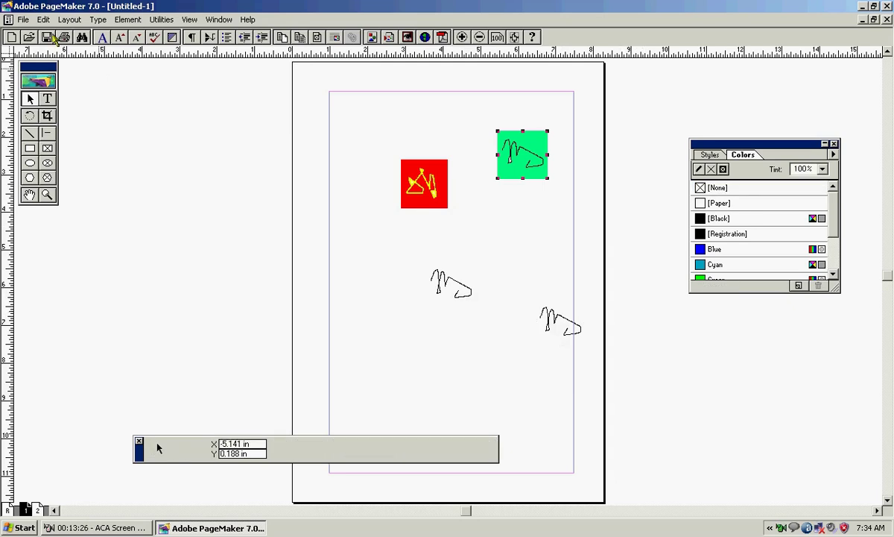
Select all the drawings on the page and delete them
left_click(43, 20)
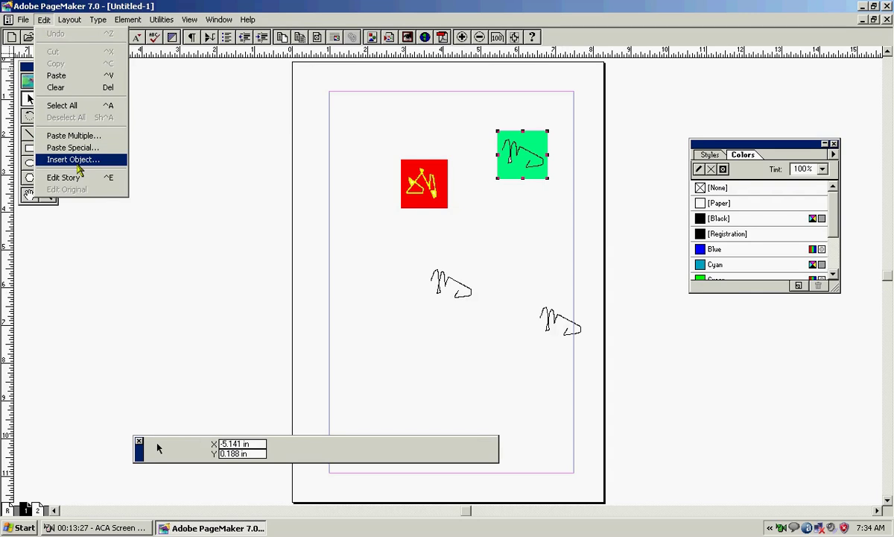
left_click(313, 182)
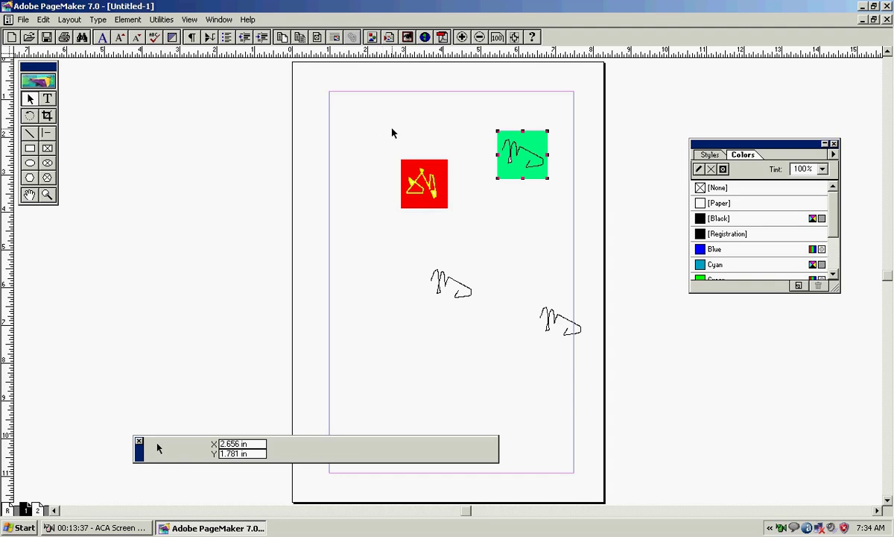
left_click_drag(346, 122, 526, 266)
left_click_drag(372, 109, 453, 224)
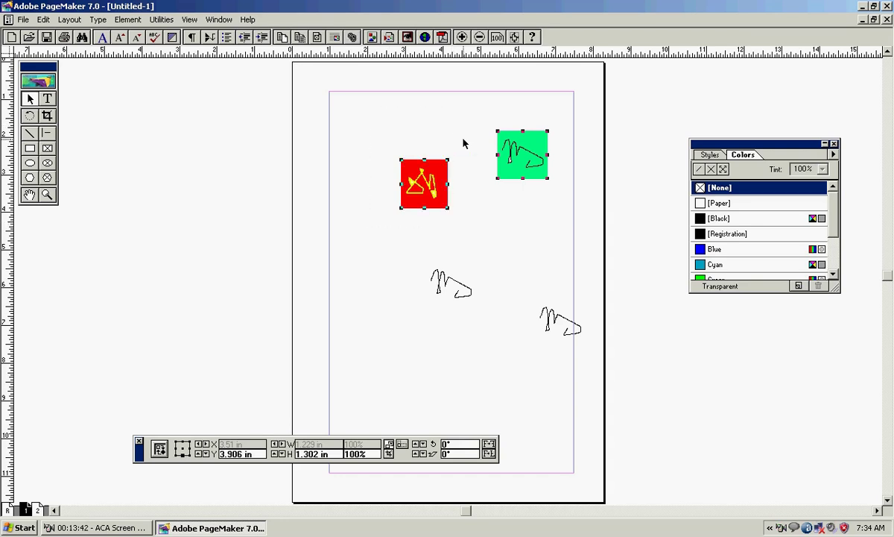
key("ctrl+a")
key("Delete")
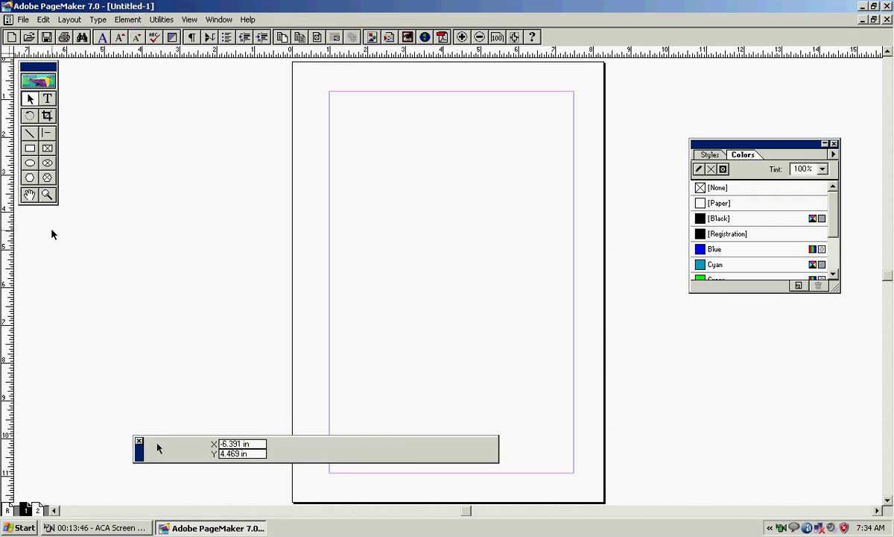
Insert a new Bitmap Image object, sketch a freehand zigzag in it, and close Paint to return to the page
left_click(43, 19)
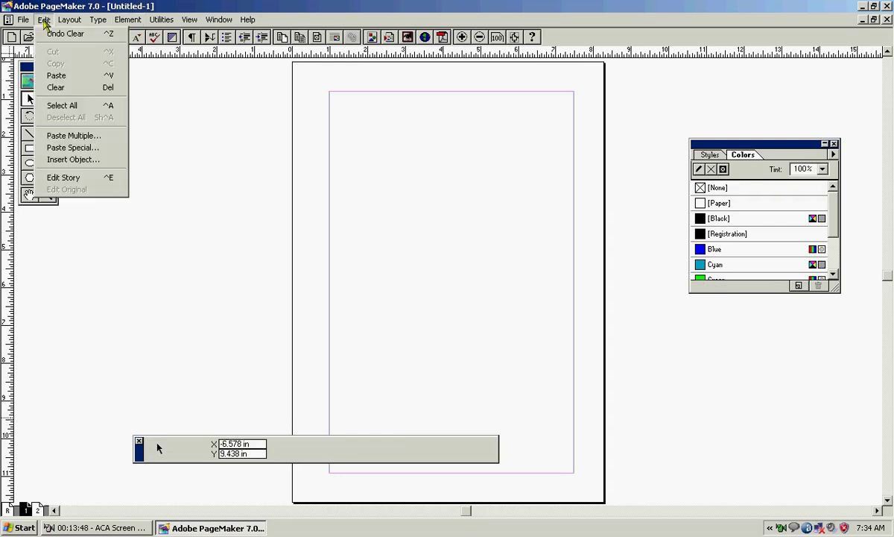
left_click(63, 159)
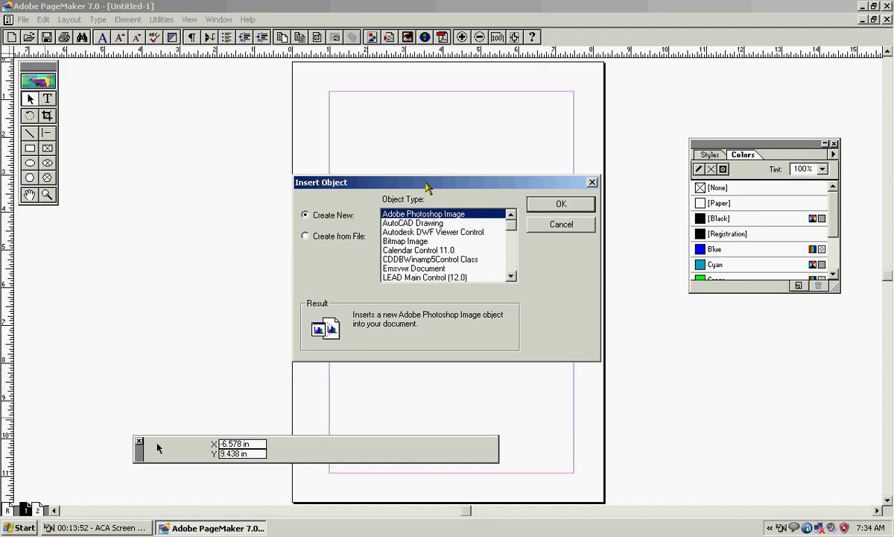
left_click(415, 242)
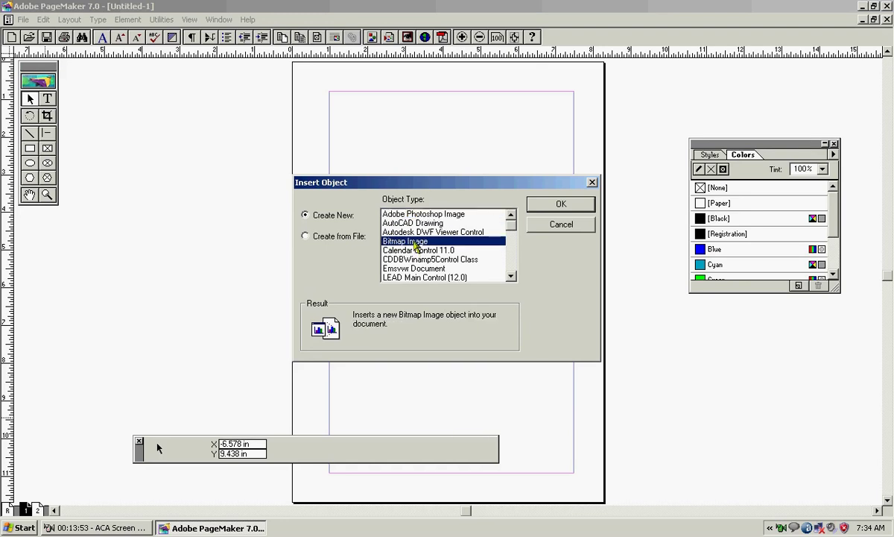
left_click(560, 205)
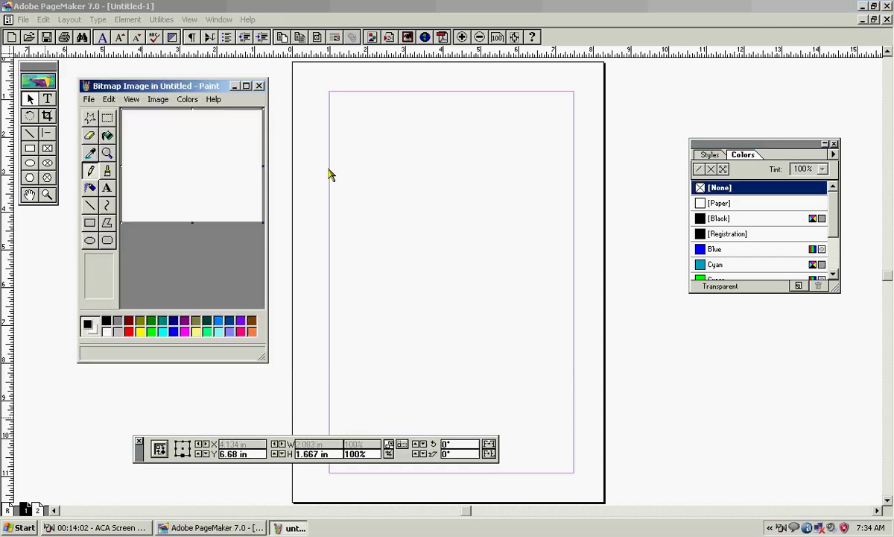
mouse_move(173, 158)
left_mouse_down()
mouse_move(213, 183)
mouse_move(244, 180)
mouse_move(223, 191)
left_mouse_up()
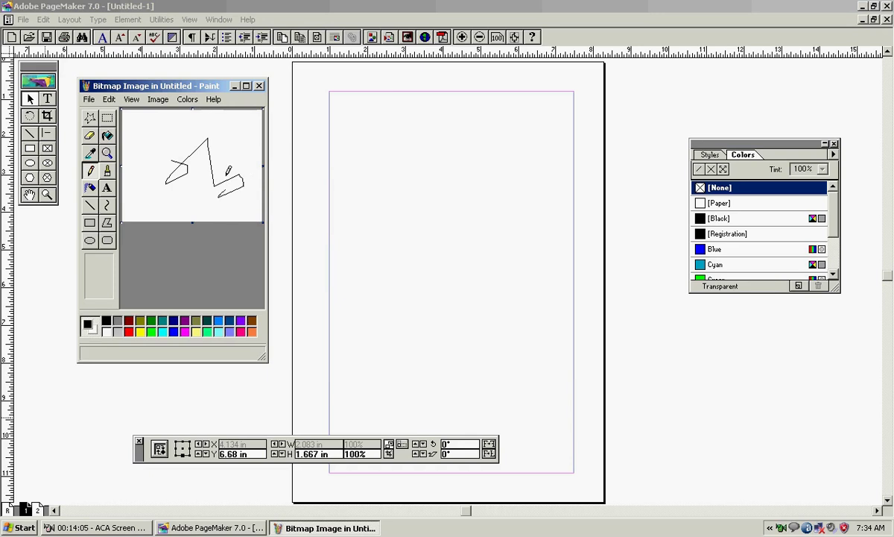
left_click(260, 87)
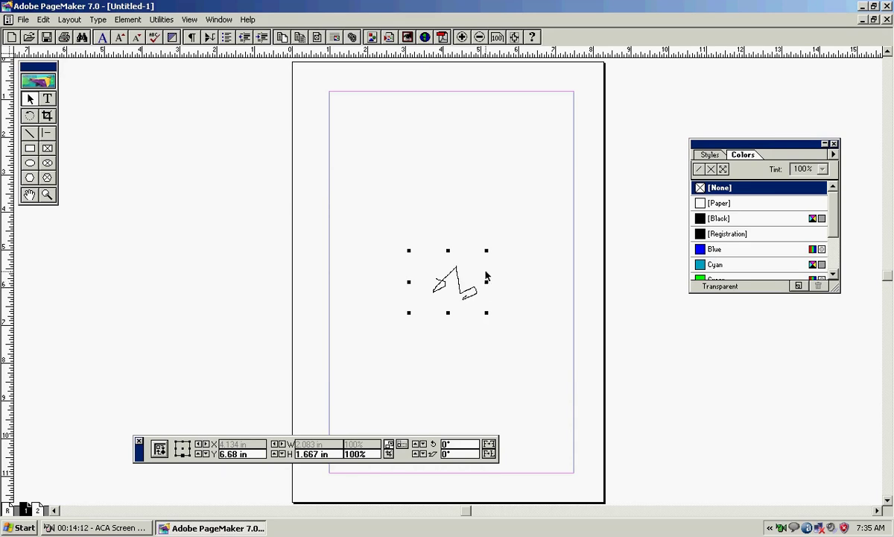
Delete the selected zigzag drawing from the page and open the Insert Object dialog
key("Delete")
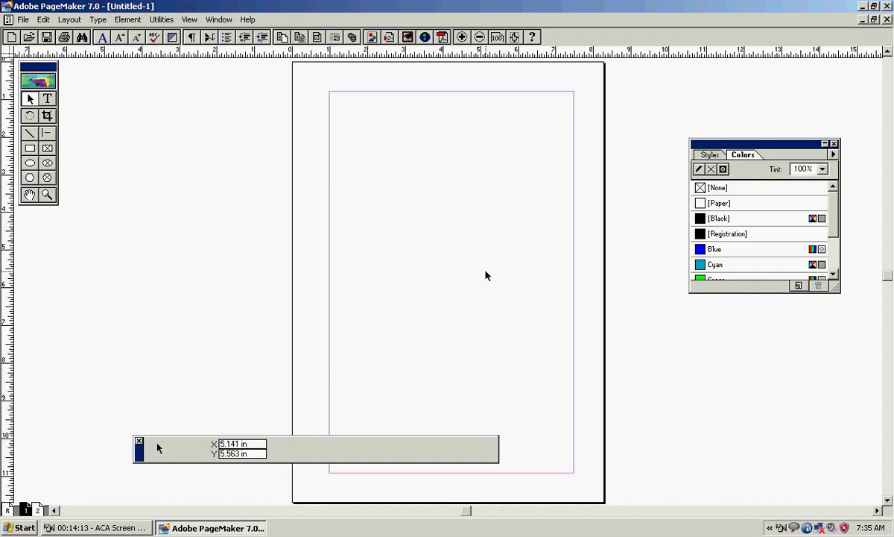
left_click(44, 21)
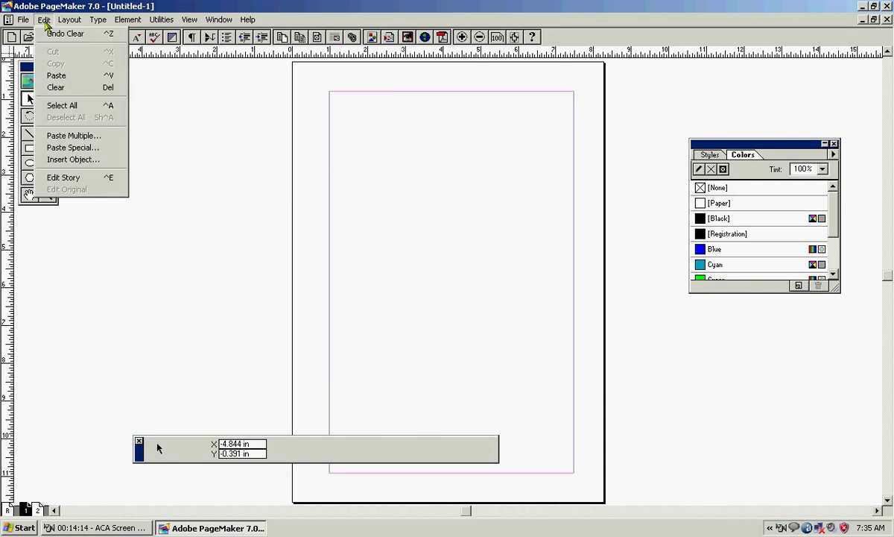
left_click(75, 161)
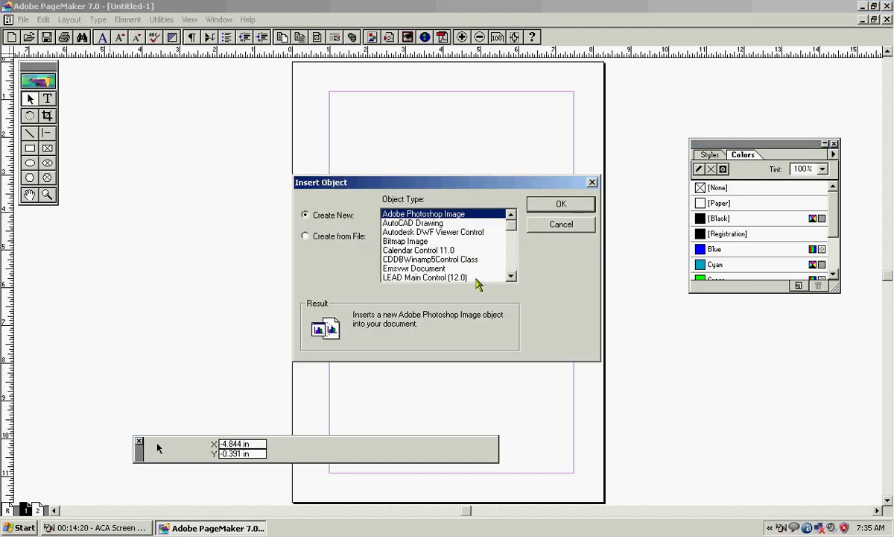
Look through the object types that can be created new and inserted into the document
left_click(512, 276)
left_click(511, 277)
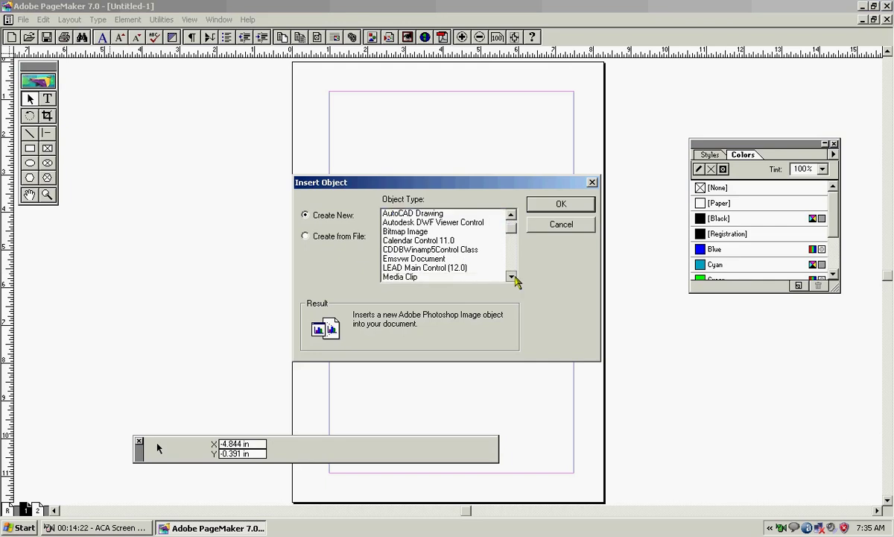
left_click(511, 276)
left_click(511, 276)
left_click(511, 277)
left_click(511, 276)
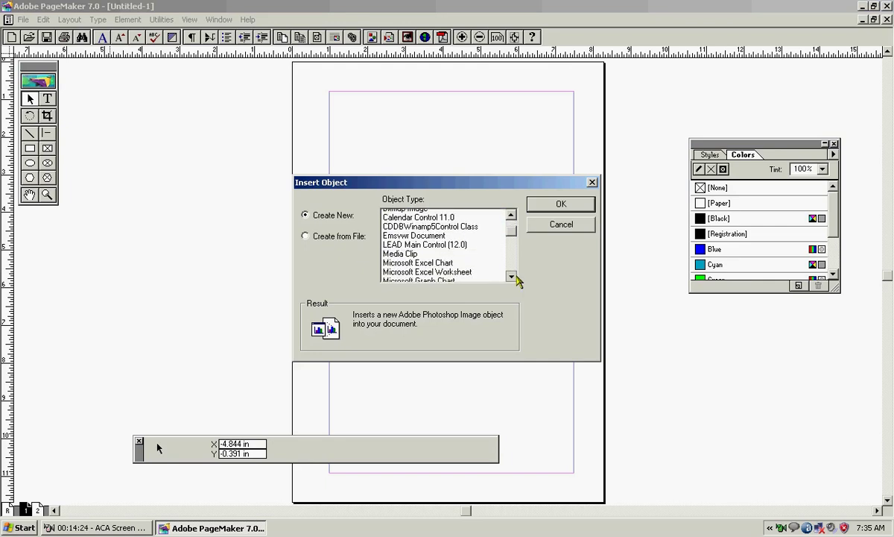
left_click(511, 276)
left_click(511, 277)
left_click(511, 277)
left_click(512, 276)
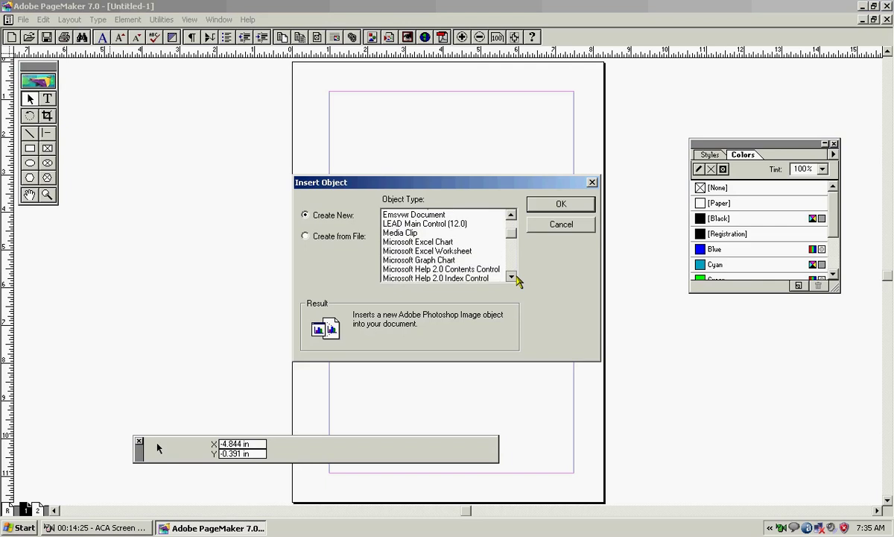
left_click(511, 276)
left_click(511, 276)
left_click(511, 276)
left_click(511, 277)
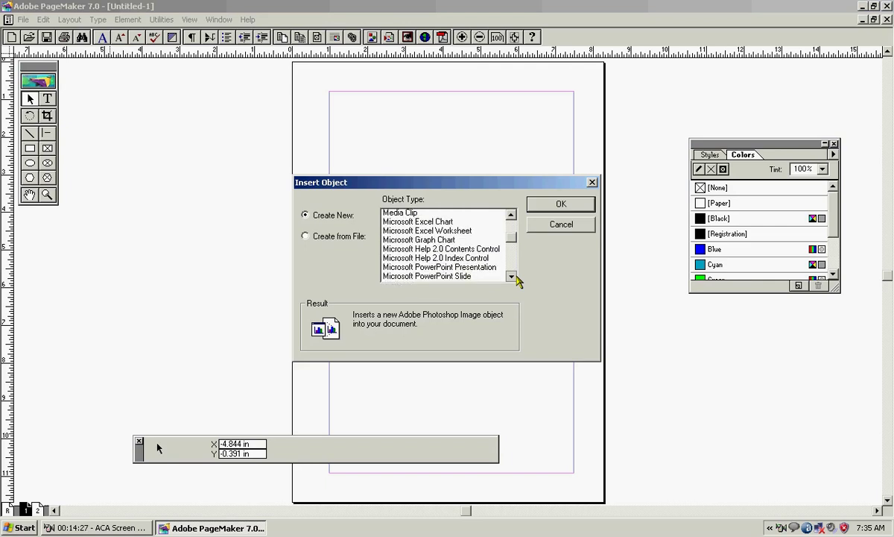
left_click(511, 276)
left_click(511, 277)
scroll(471, 272, "down", 3)
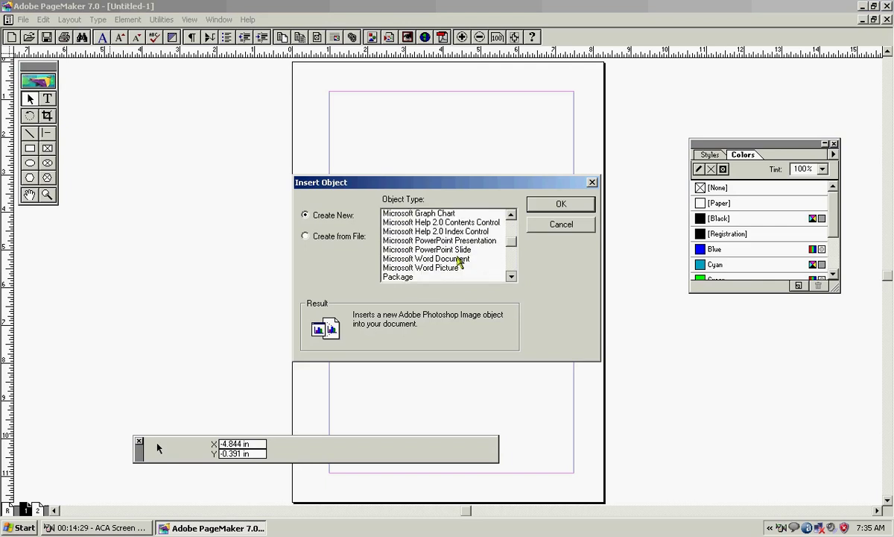
scroll(459, 257, "down", 4)
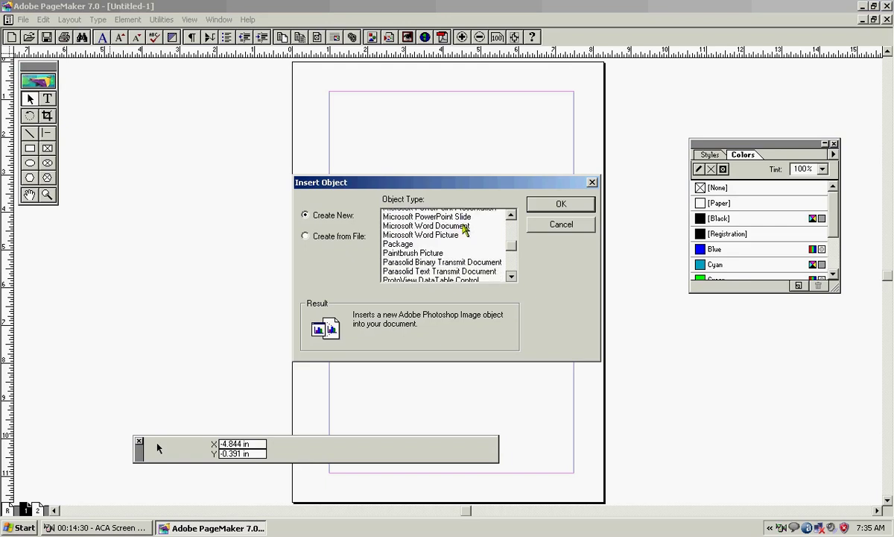
scroll(507, 214, "down", 3)
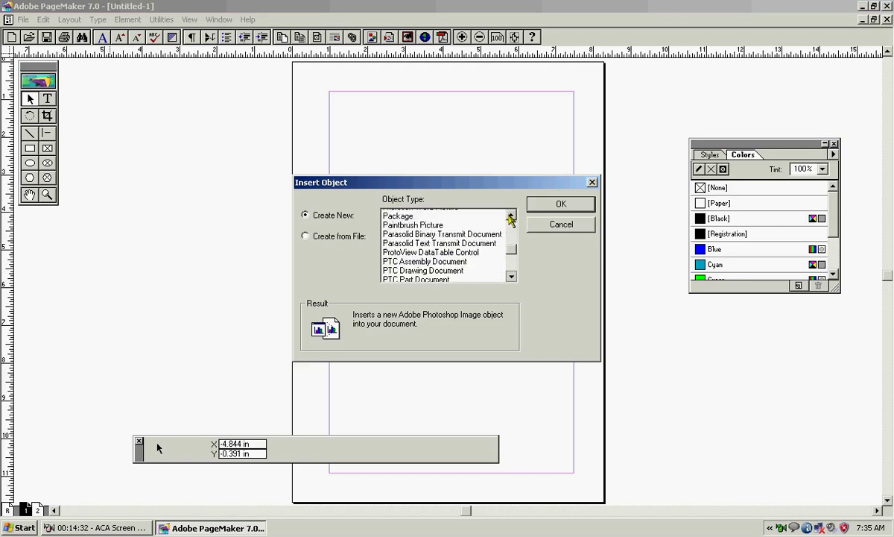
scroll(512, 218, "down", 3)
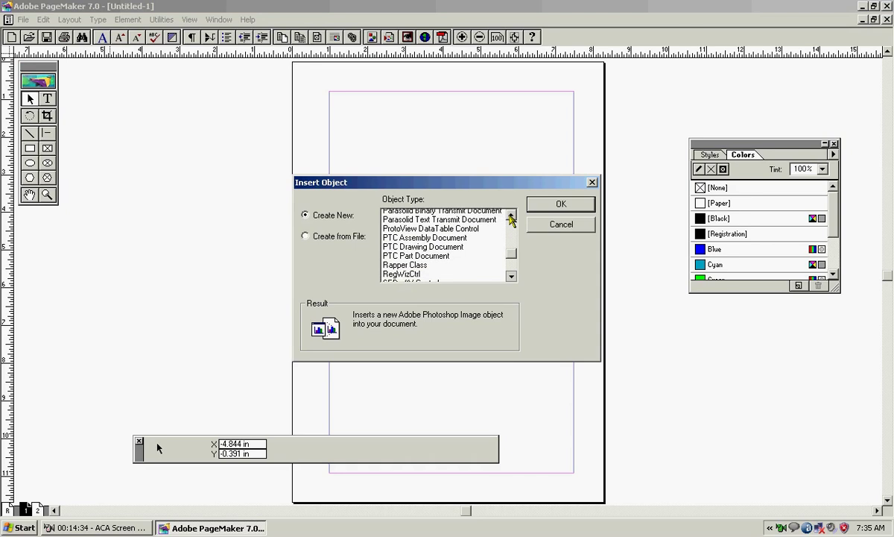
left_click(416, 242)
scroll(511, 218, "up", 3)
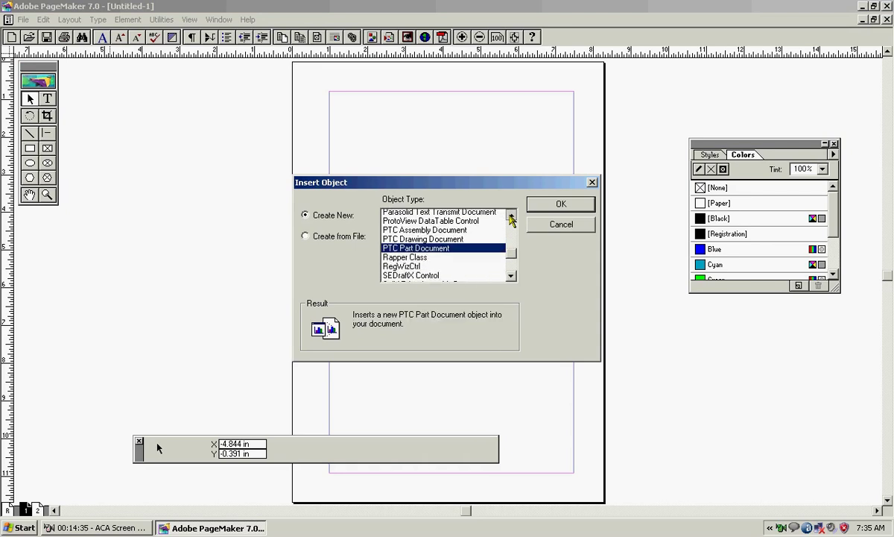
scroll(511, 218, "up", 3)
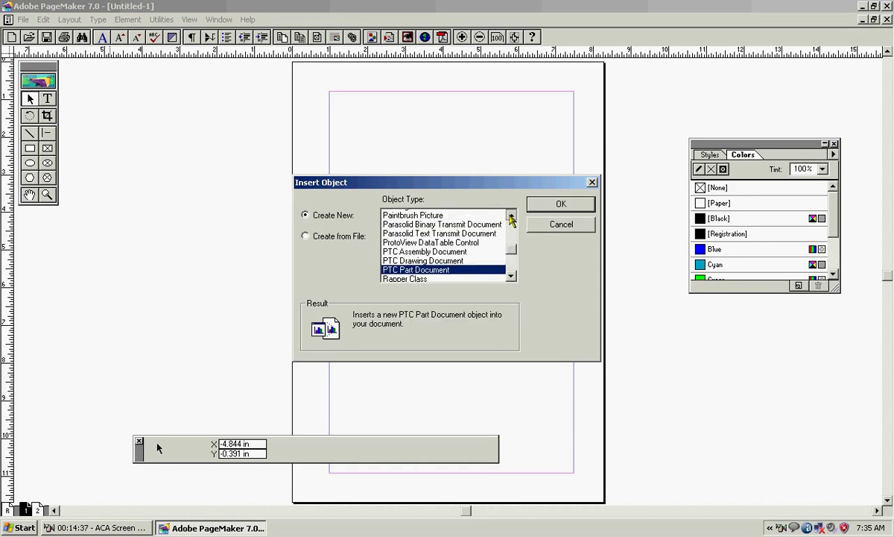
scroll(466, 235, "up", 4)
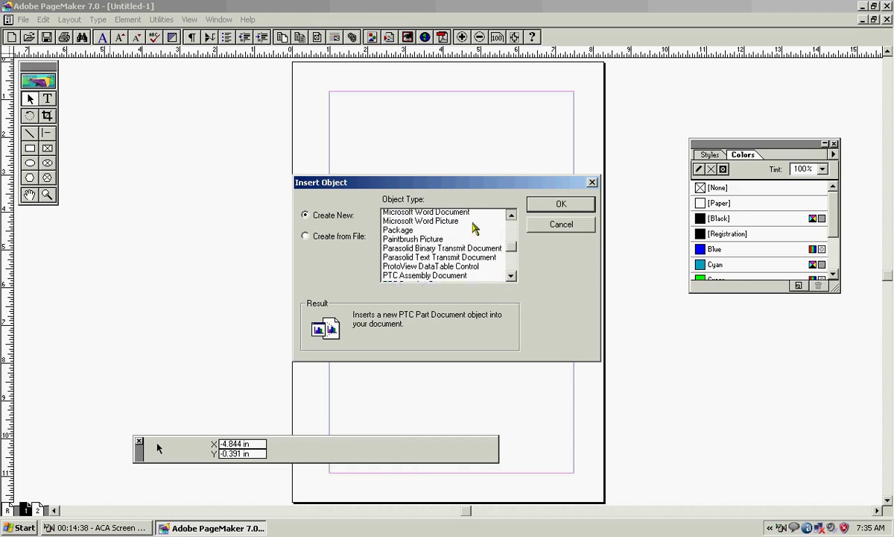
scroll(443, 243, "up", 4)
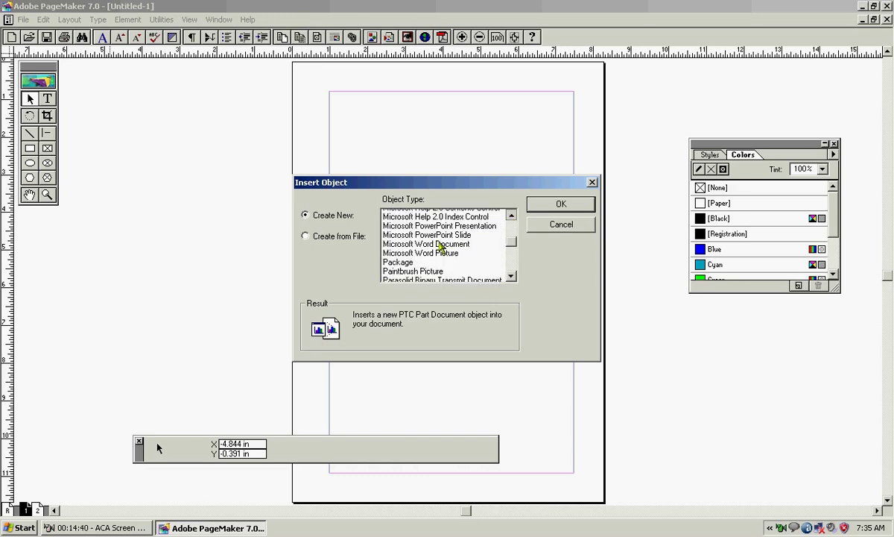
scroll(485, 280, "up", 4)
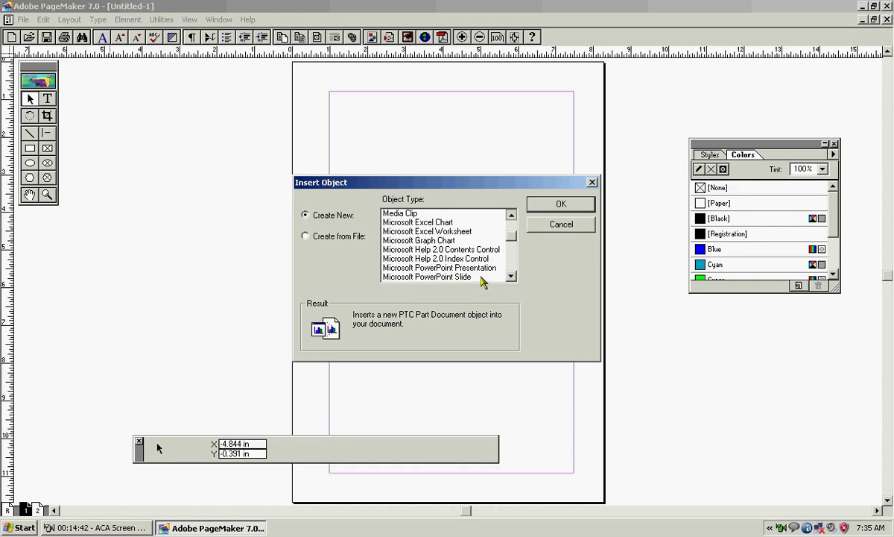
Insert a newly created Microsoft Word Document object
left_click(507, 235)
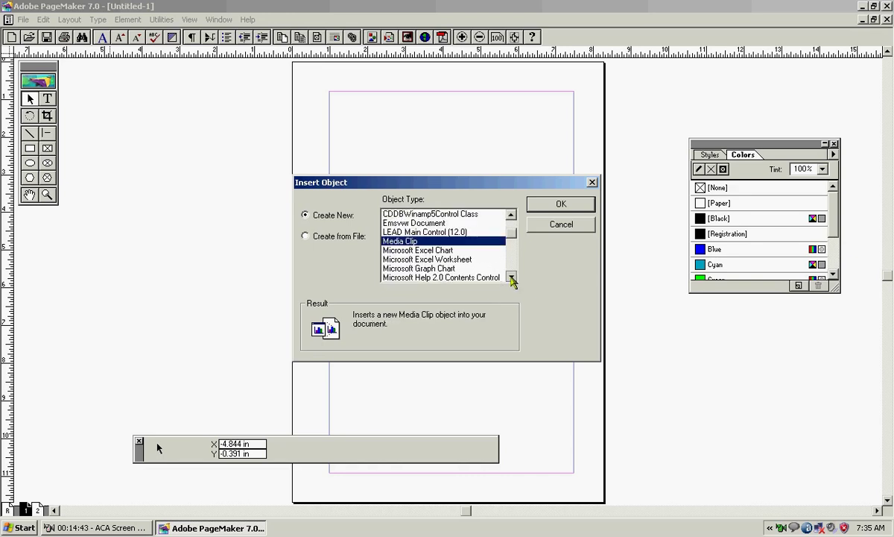
scroll(498, 268, "down", 1)
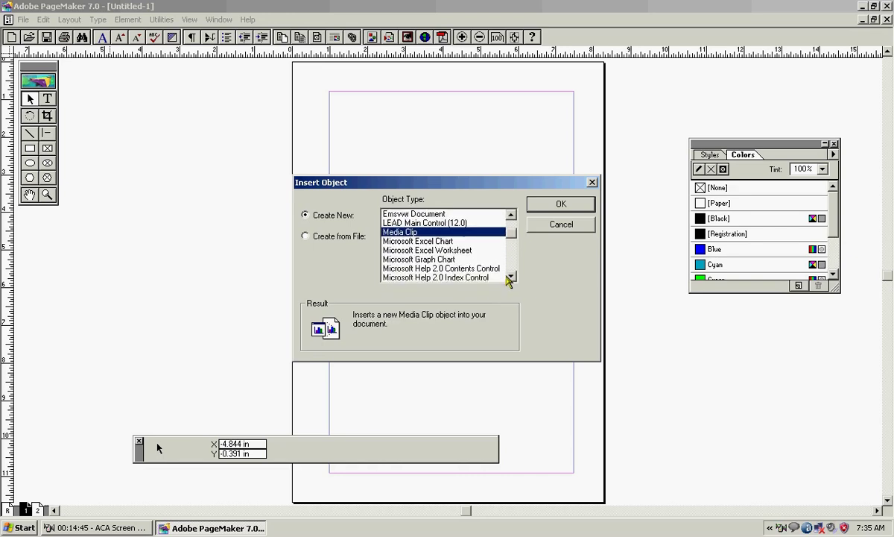
scroll(512, 278, "down", 3)
scroll(512, 280, "down", 3)
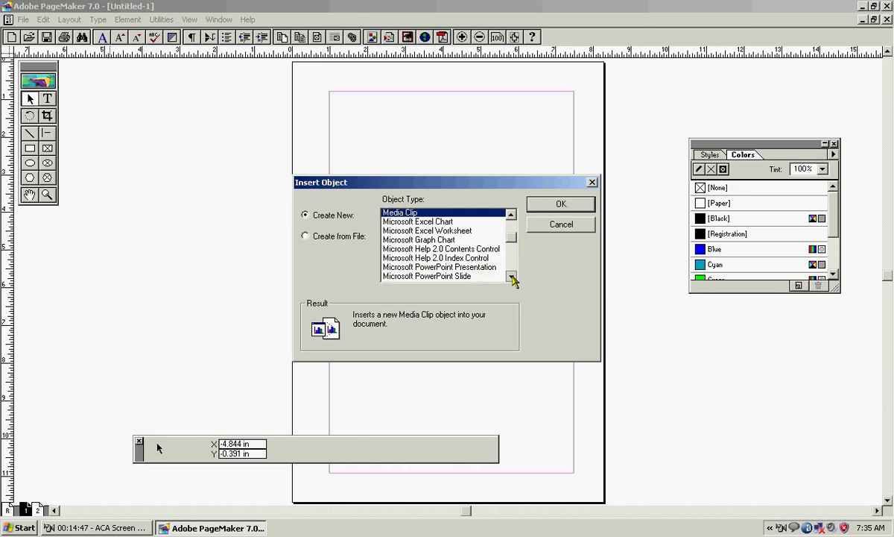
scroll(460, 266, "down", 1)
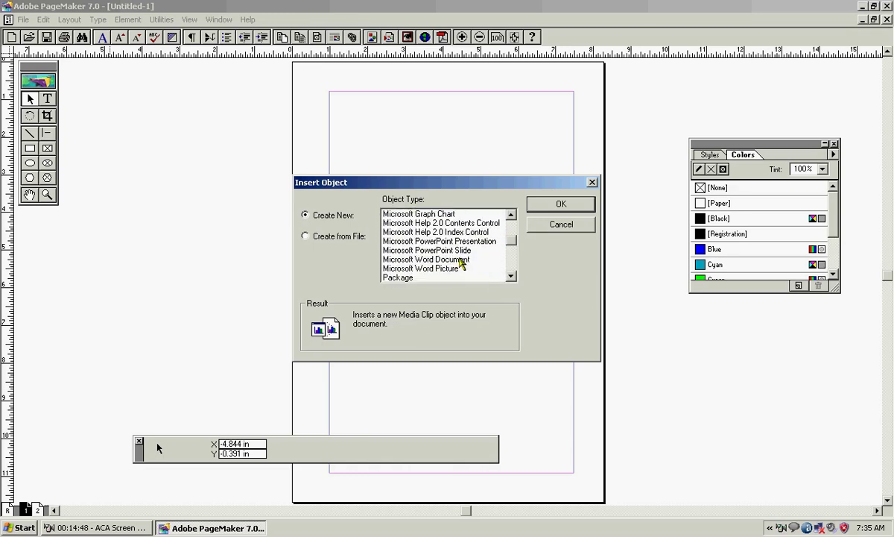
left_click(460, 259)
left_click(563, 205)
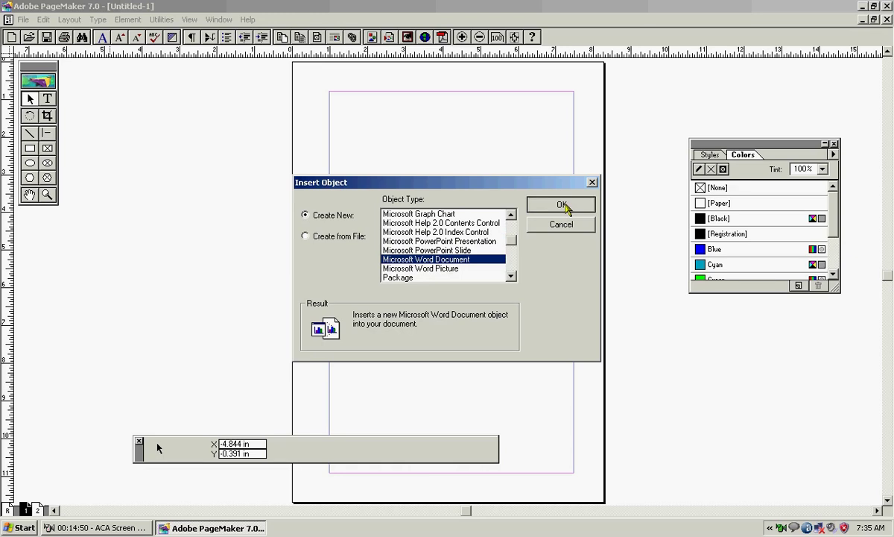
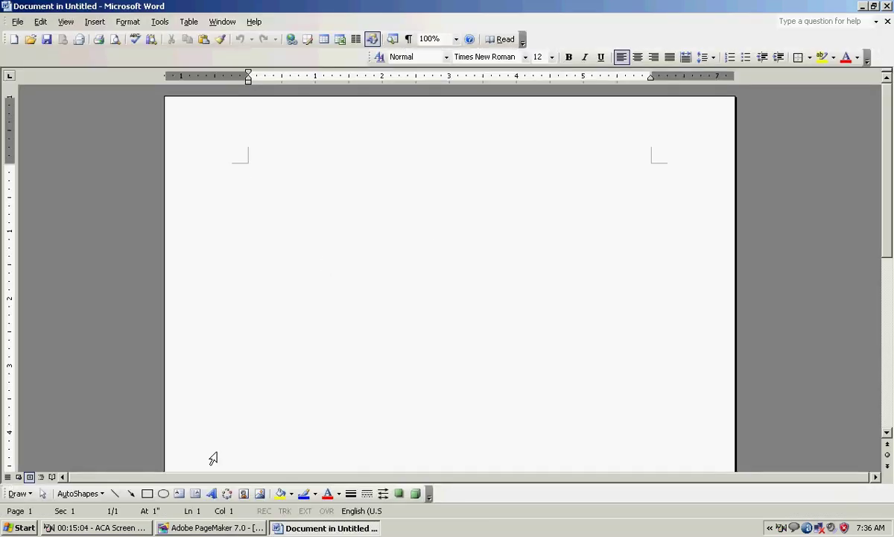
Add WordArt reading CREATIVE to the Word document, using the rainbow style in the third row, fourth column of the gallery
left_click(211, 493)
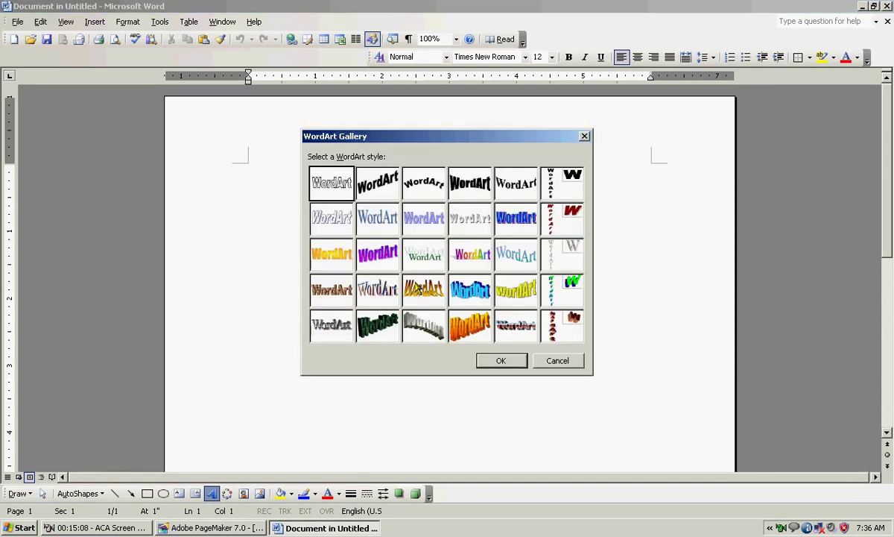
left_click(471, 254)
left_click(496, 360)
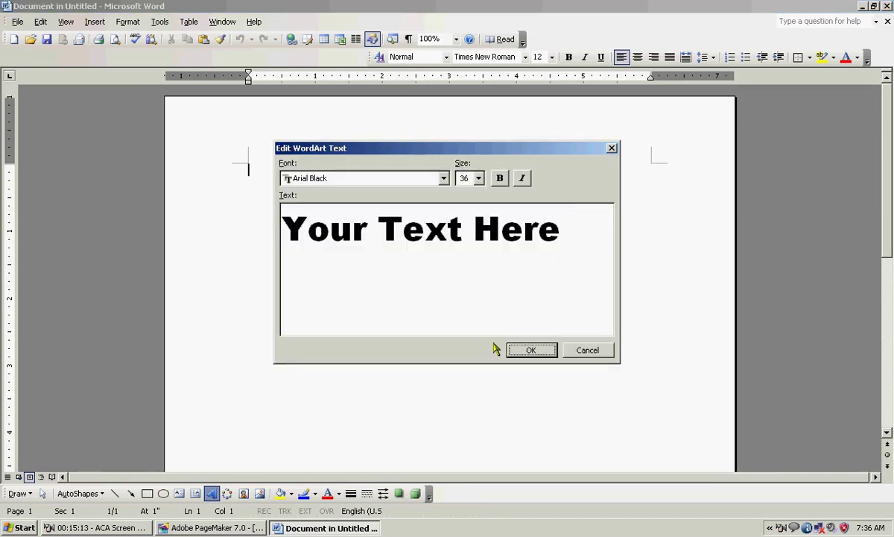
left_click_drag(563, 228, 256, 184)
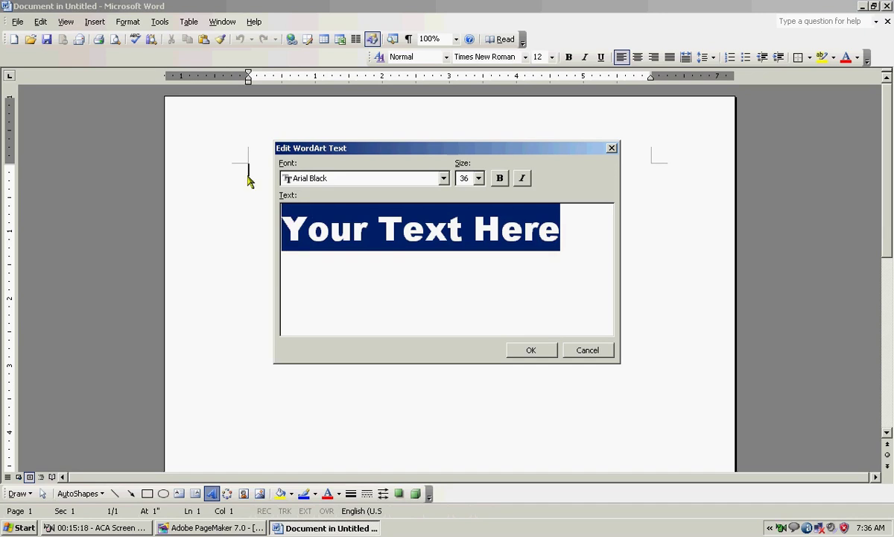
type("CREA")
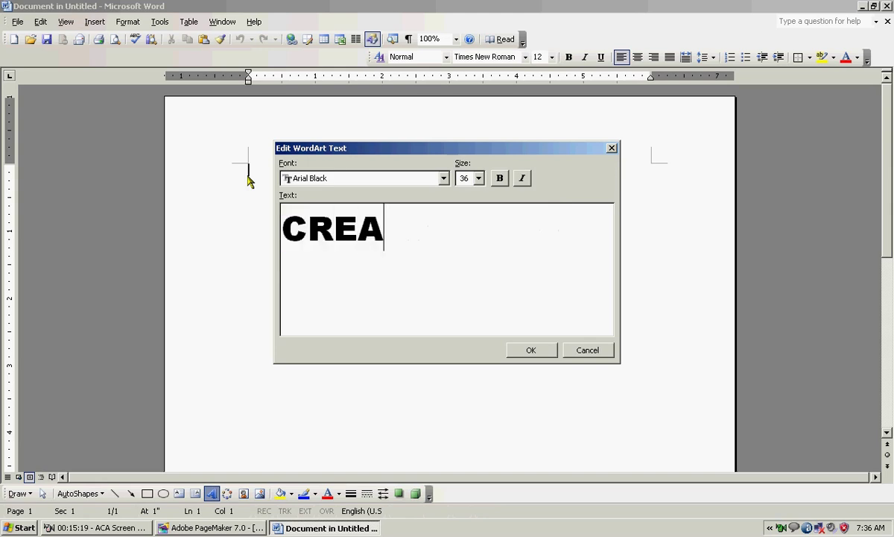
type("TIVE")
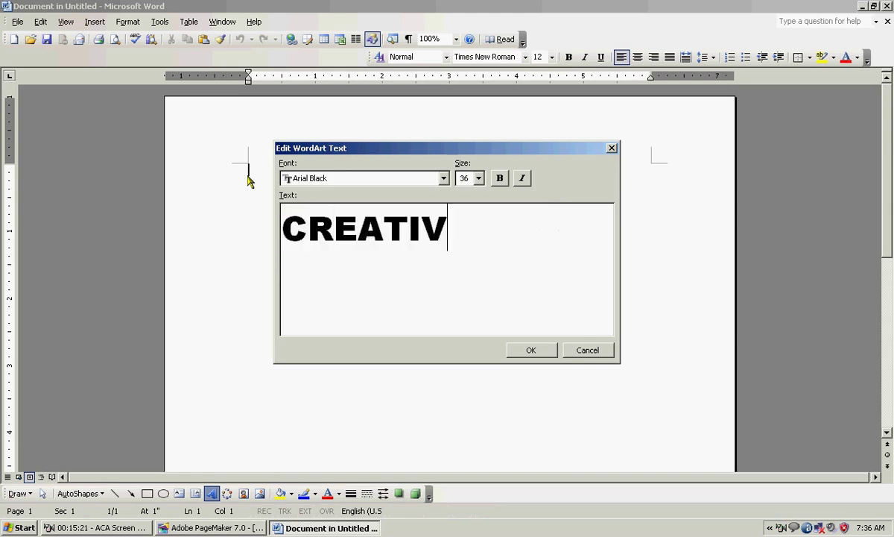
left_click(534, 353)
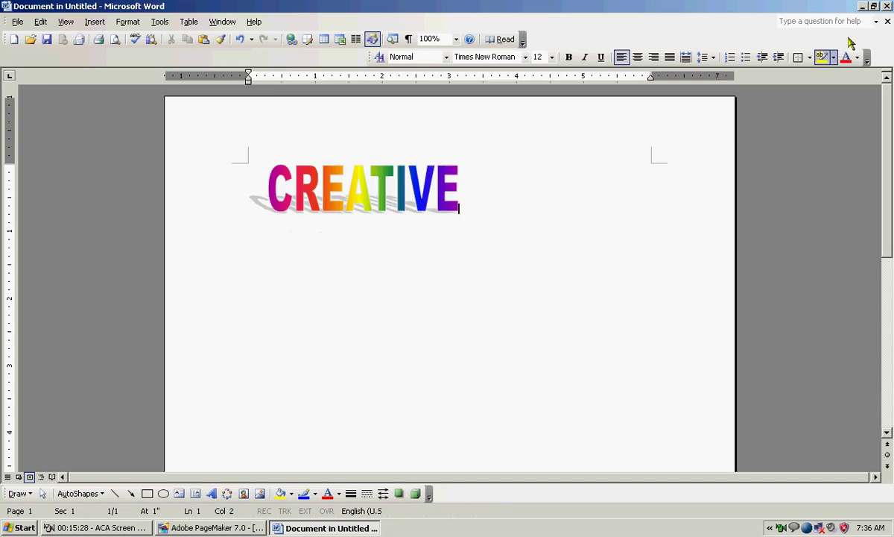
Close Word to return to the PageMaker page, move the CREATIVE WordArt to about X 5.08 in, Y 3.55 in, and deselect it
left_click(888, 6)
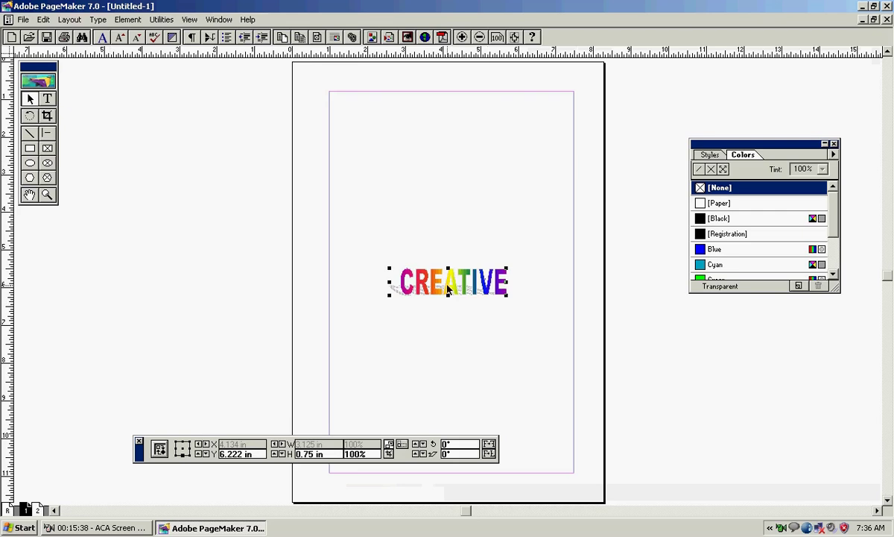
left_click_drag(450, 289, 483, 187)
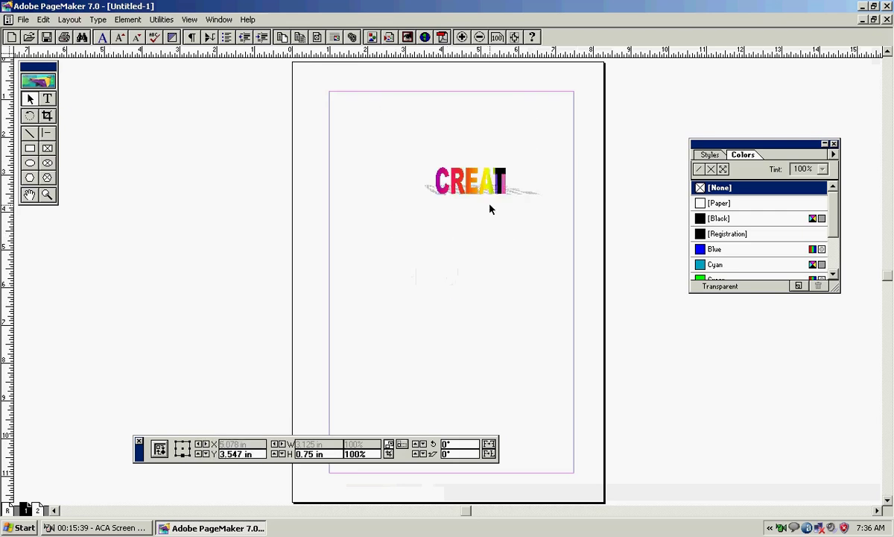
left_click(492, 243)
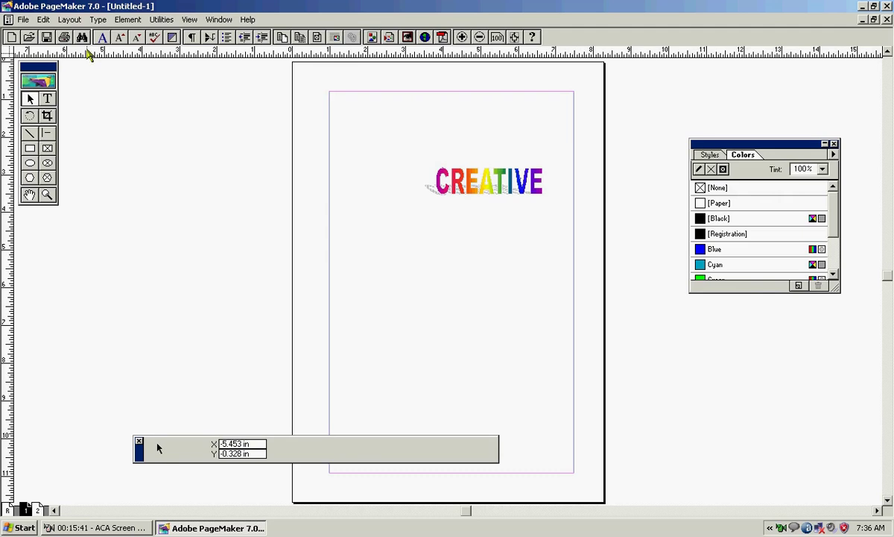
Insert a newly created Microsoft Excel Worksheet object into the page
left_click(44, 19)
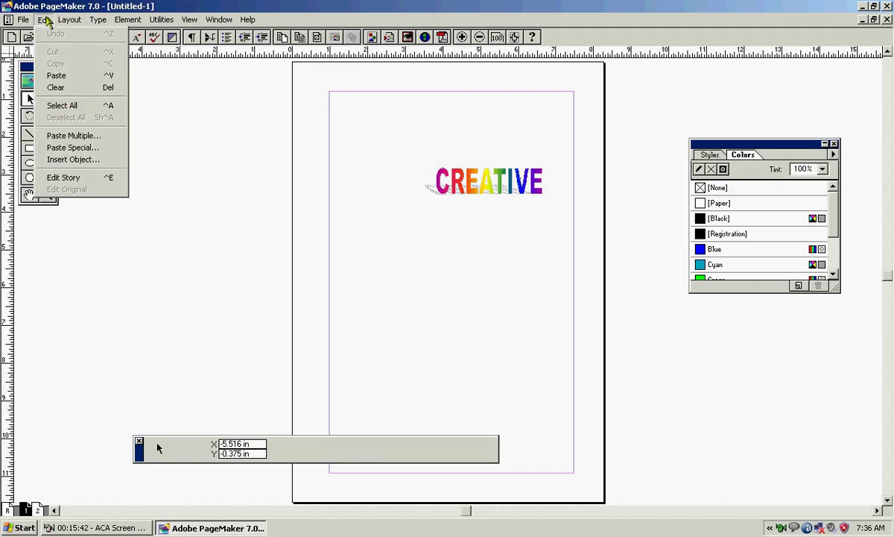
left_click(73, 159)
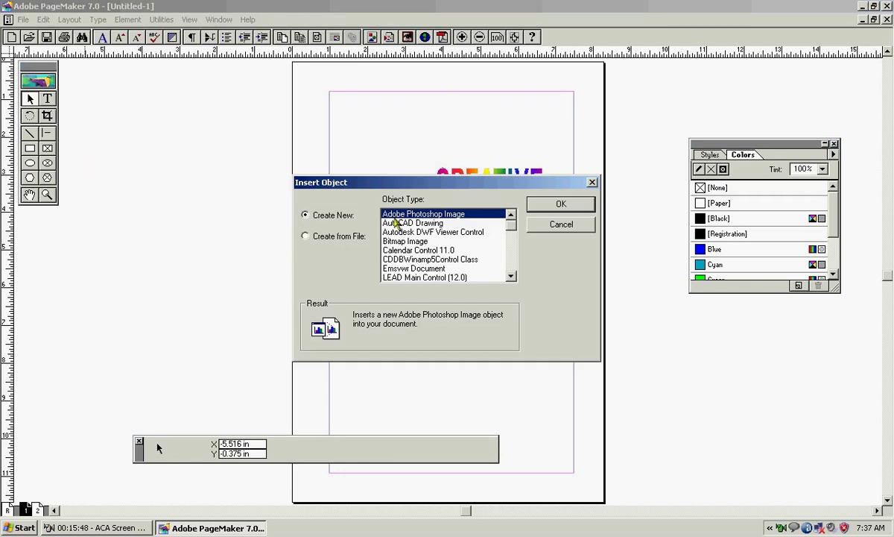
left_click_drag(511, 236, 513, 251)
left_click(513, 251)
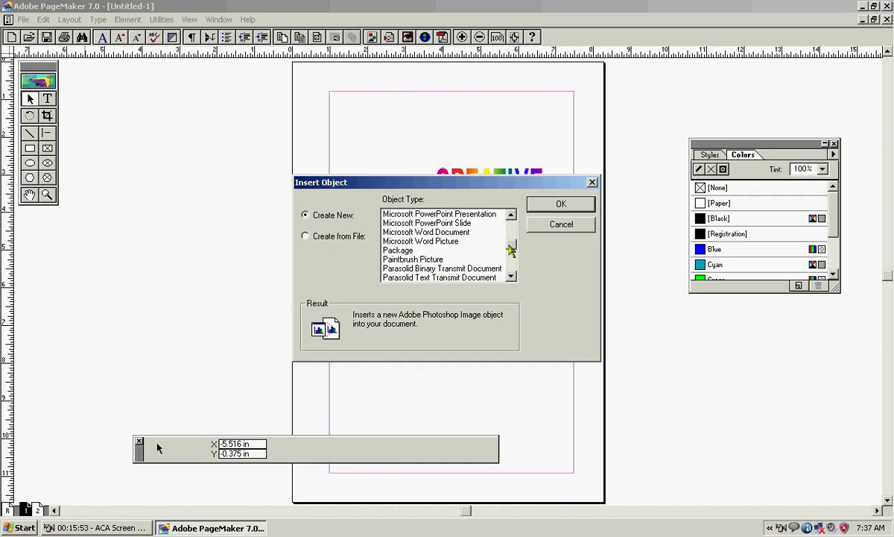
mouse_move(513, 244)
left_mouse_down()
mouse_move(508, 226)
mouse_move(508, 233)
left_mouse_up()
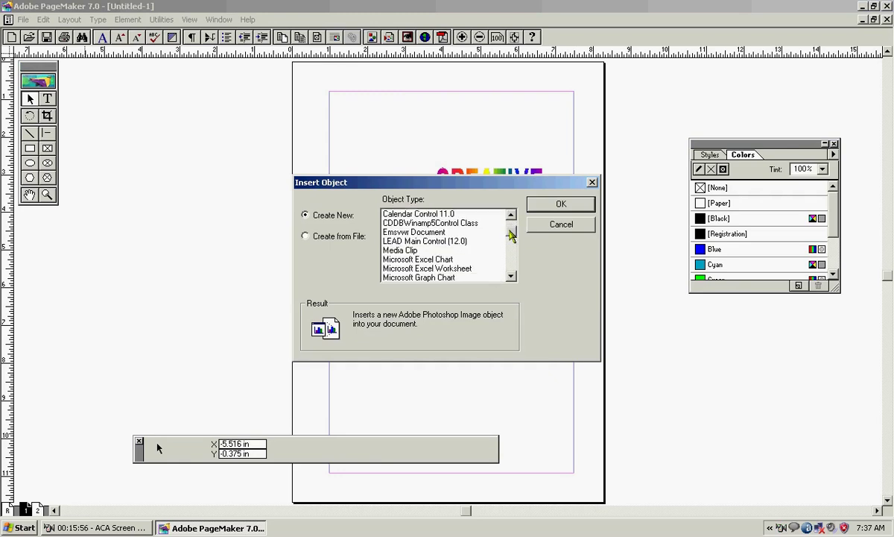
left_click(425, 268)
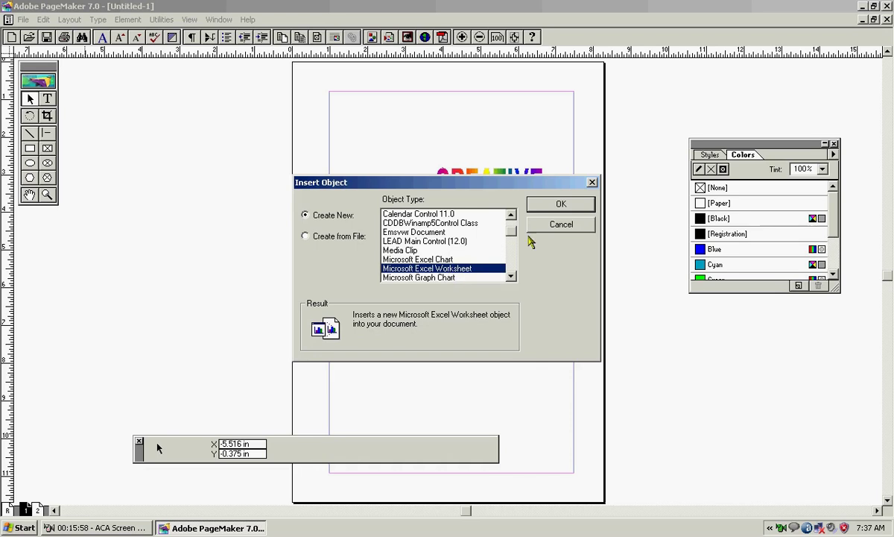
left_click(557, 206)
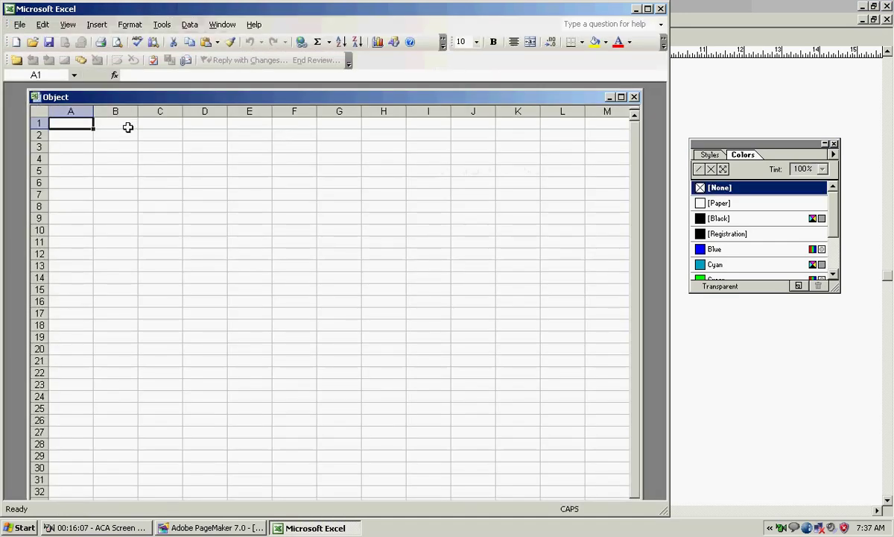
Enter the column headings NAME, AGE and MARK in cells A1 to C1 of the worksheet
type("N")
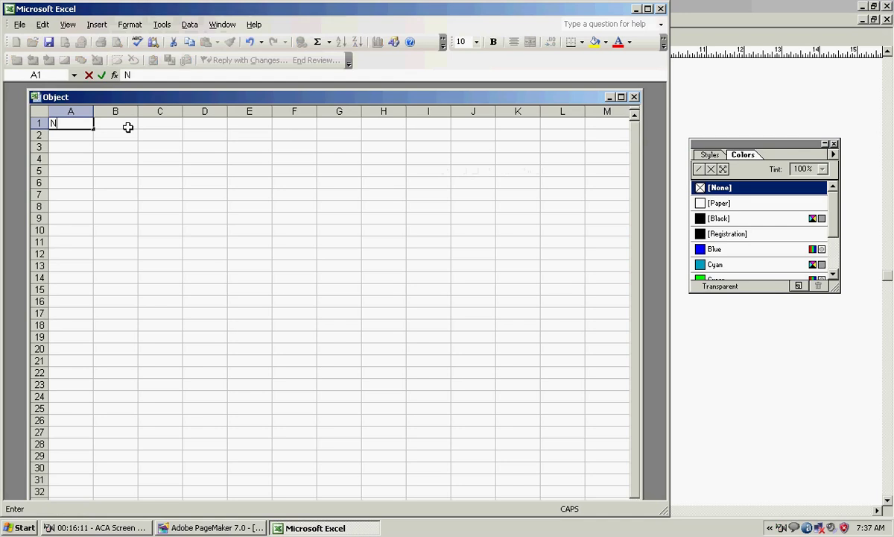
type("AME")
left_click(128, 127)
type("AGE")
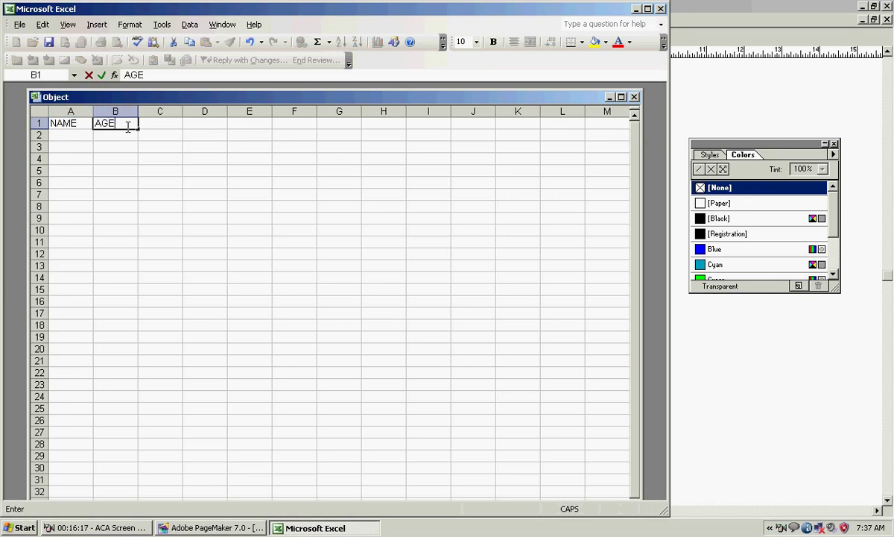
key("Tab")
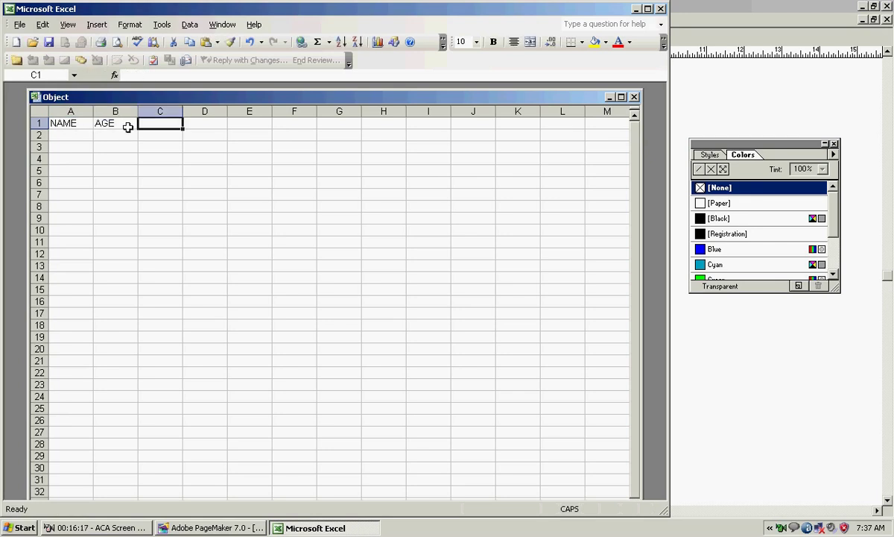
type("MARK")
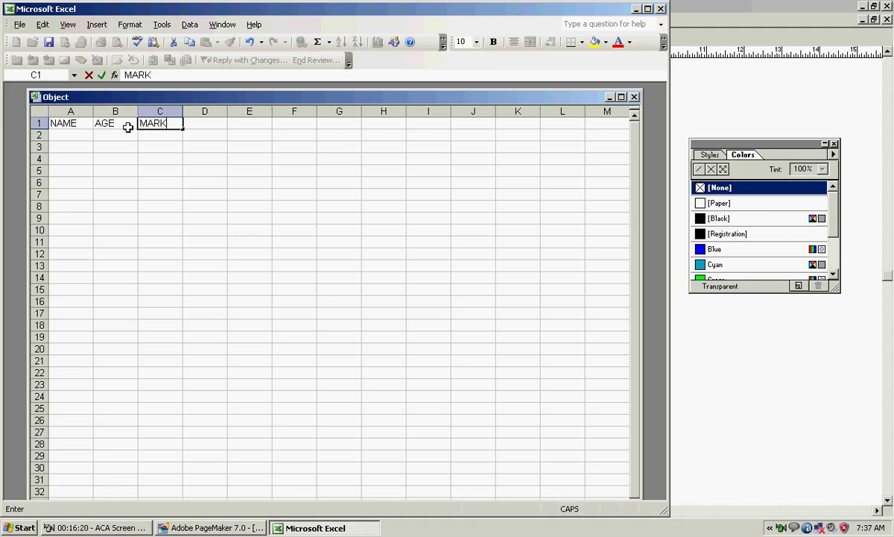
key("Return")
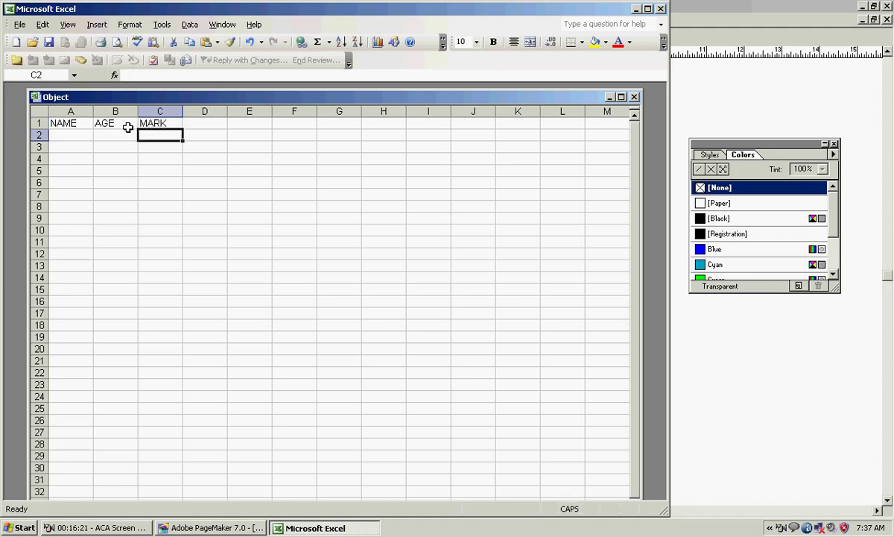
Fill cells A2 to A4 under NAME with three people's first names
key("Left")
key("Left")
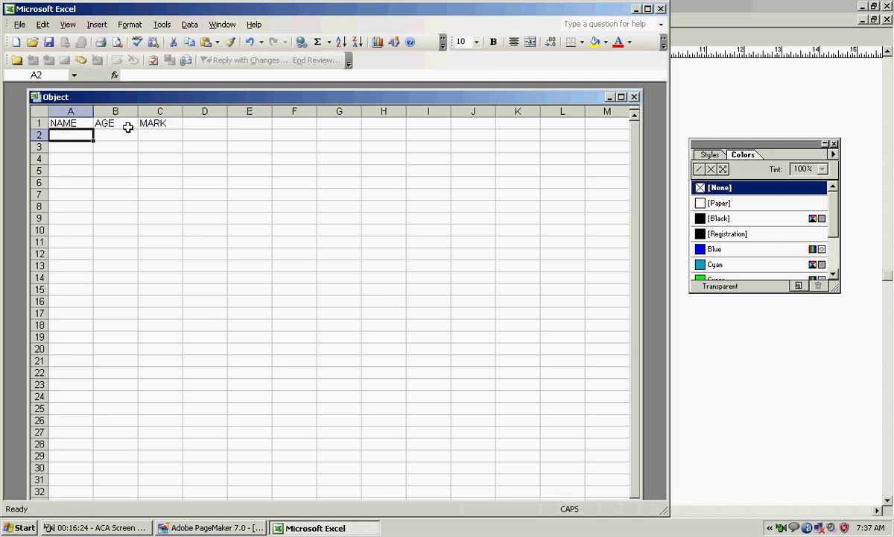
type("VEER")
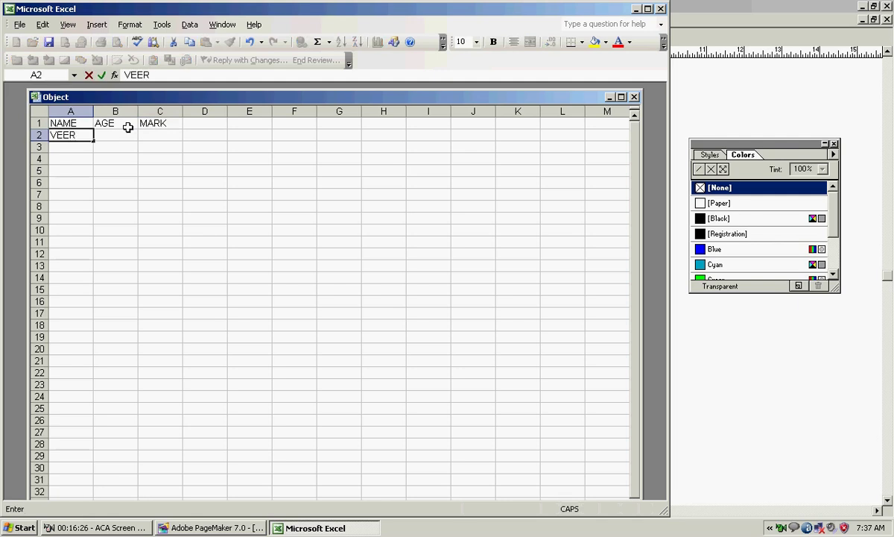
type("A")
key("Return")
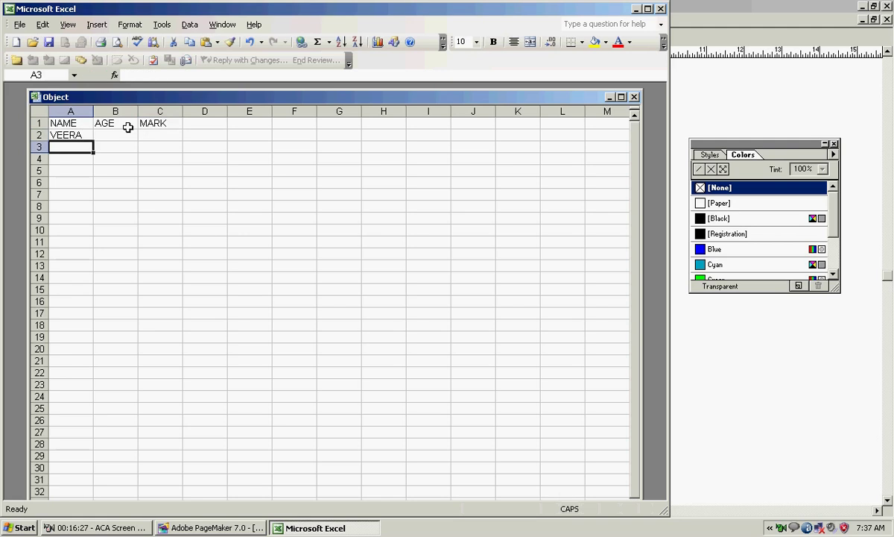
type("SEE")
type("NU")
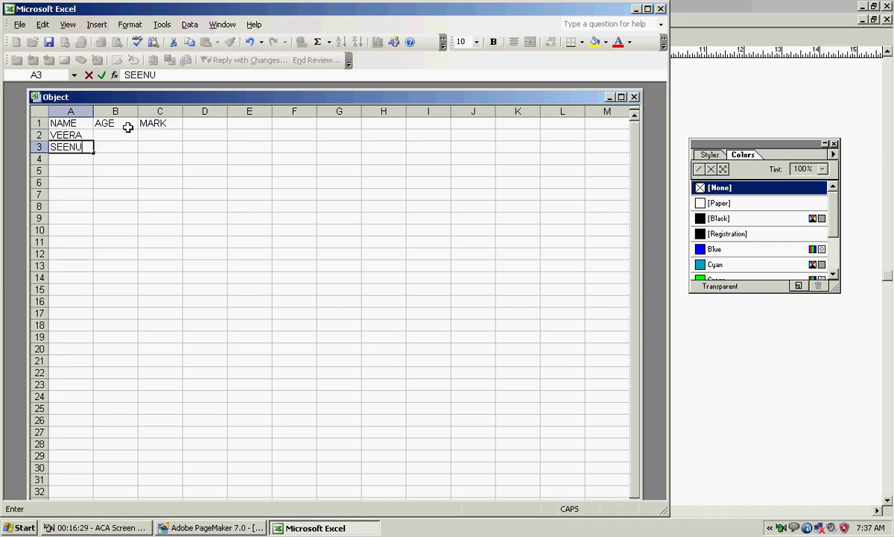
key("Return")
type("B")
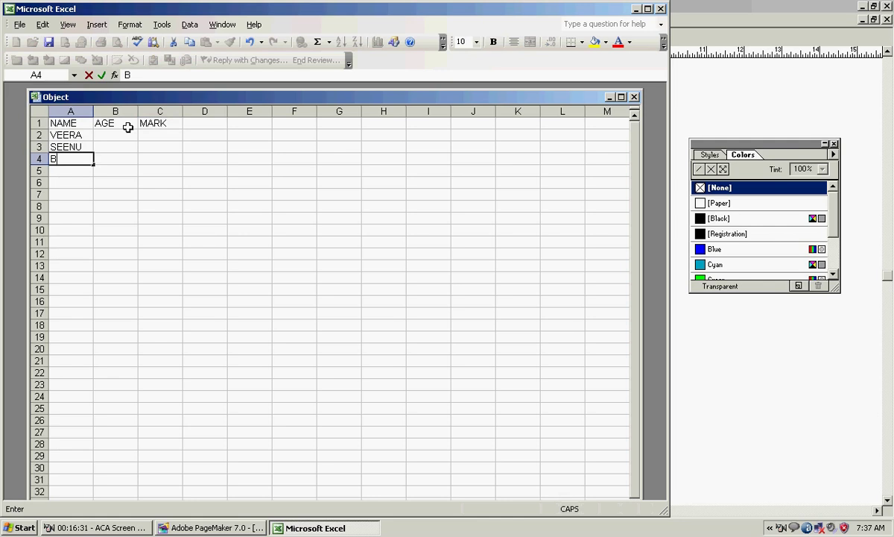
type("ABU")
Enter the ages 26, 27 and 30 in cells B2 to B4 under AGE
left_click(128, 127)
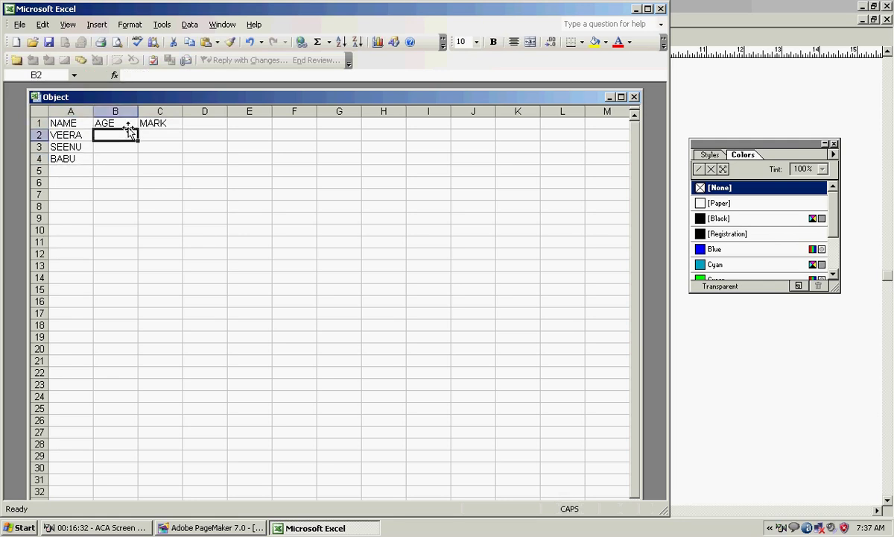
key("Left")
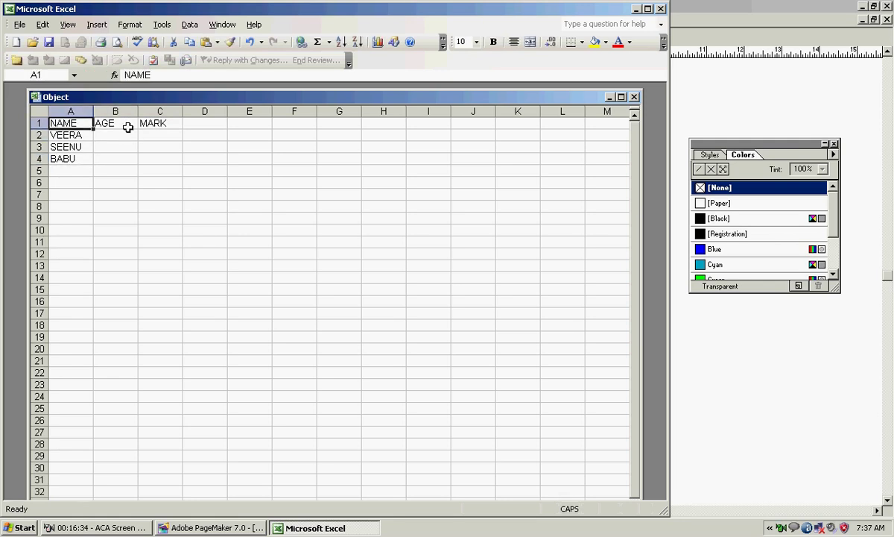
key("Down")
left_click(130, 130)
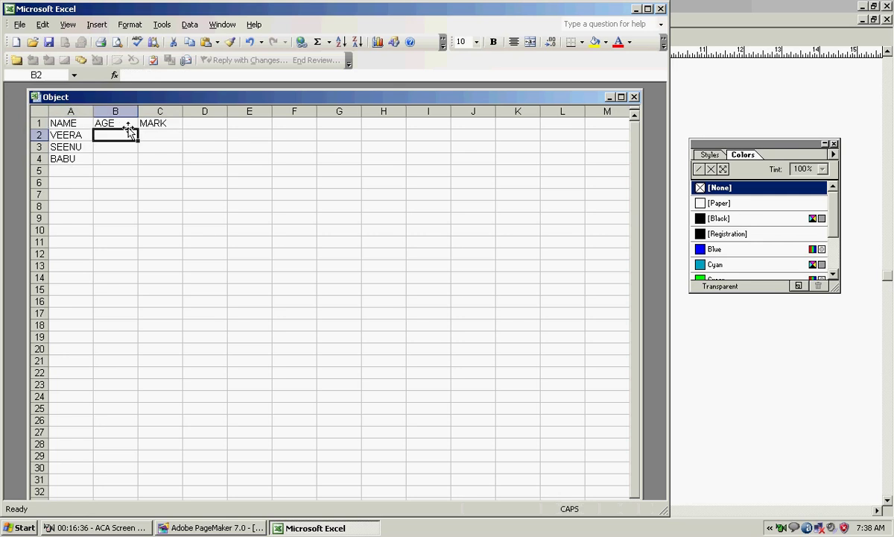
type("26")
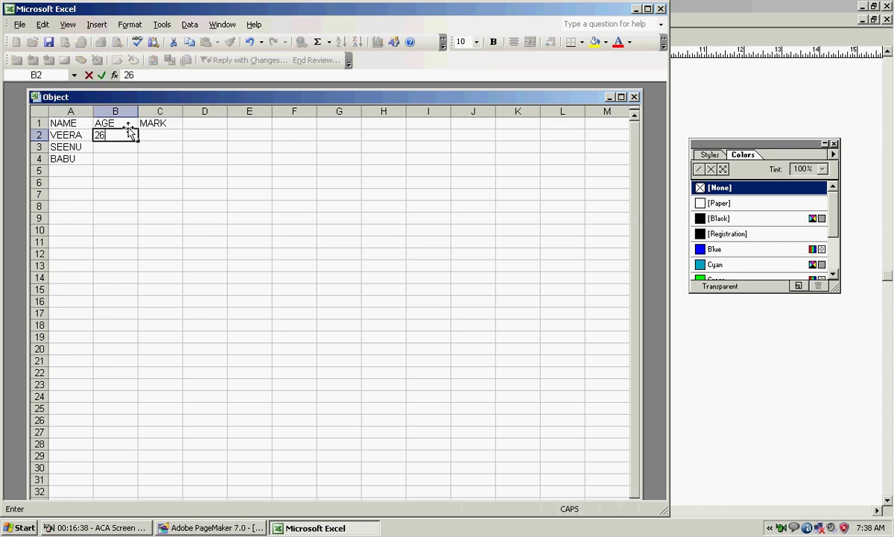
key("Return")
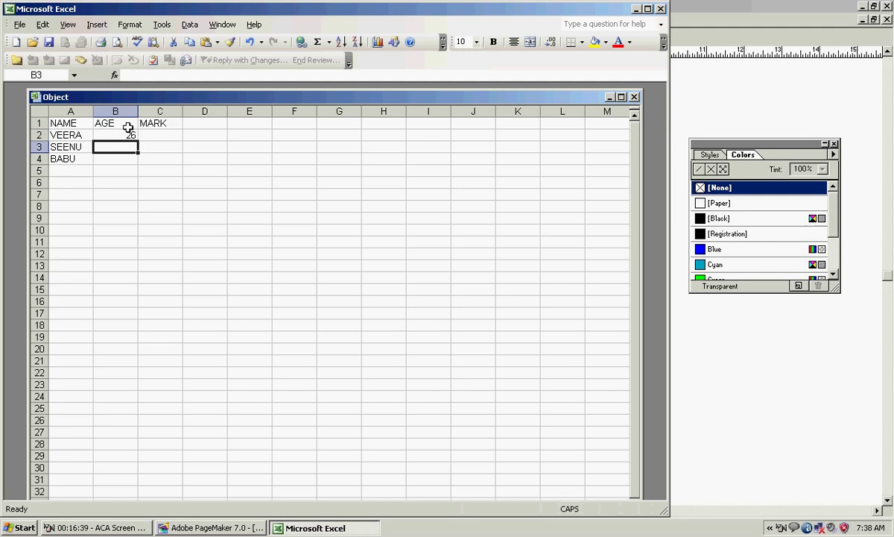
type("27")
key("Return")
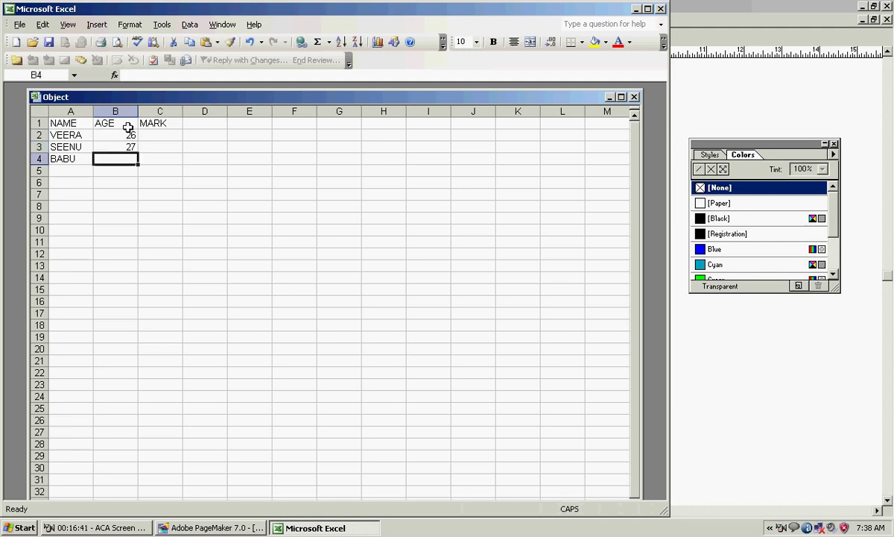
type("3")
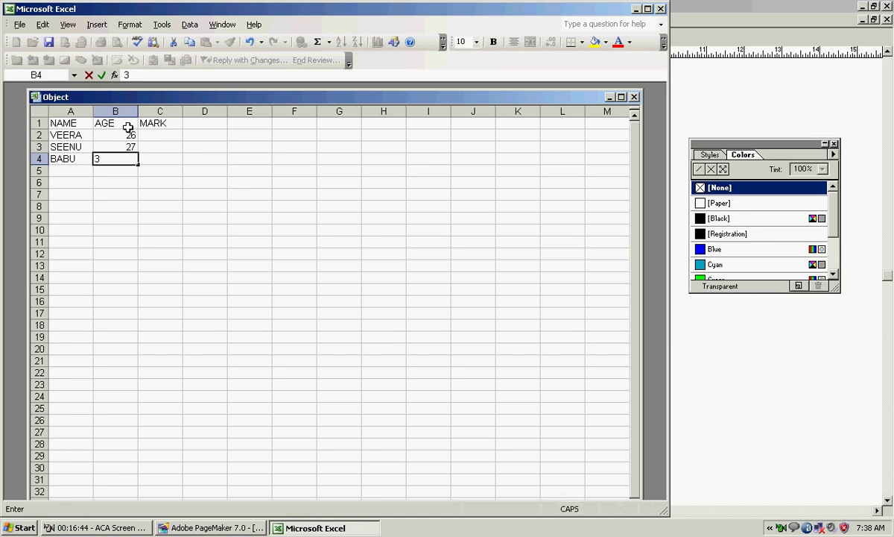
type("0")
Enter the marks 49, 89 and 60 in cells C2 to C4 under MARK
left_click(128, 127)
key("Right")
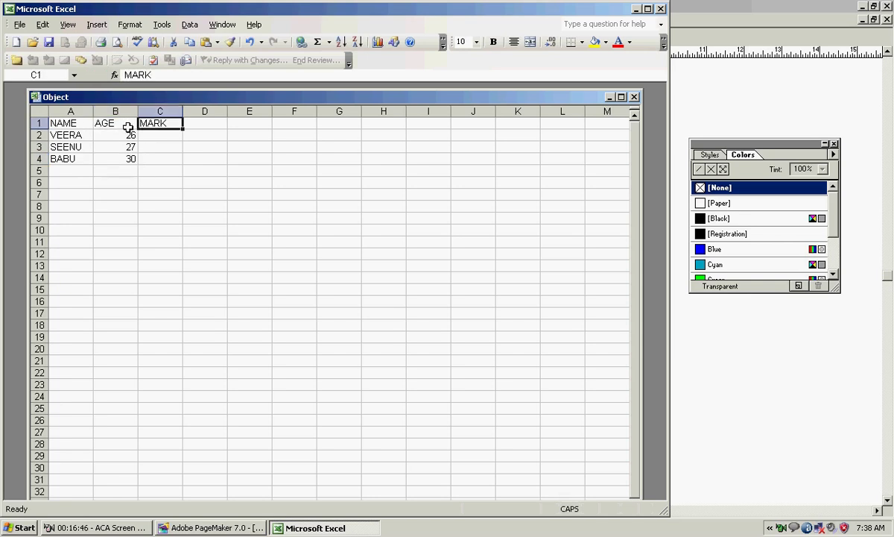
key("Down")
type("4")
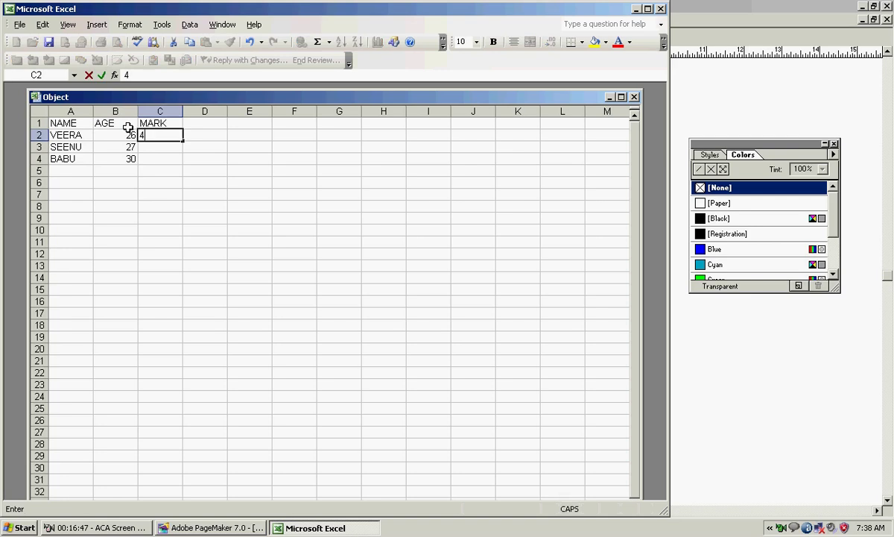
type("9")
key("Return")
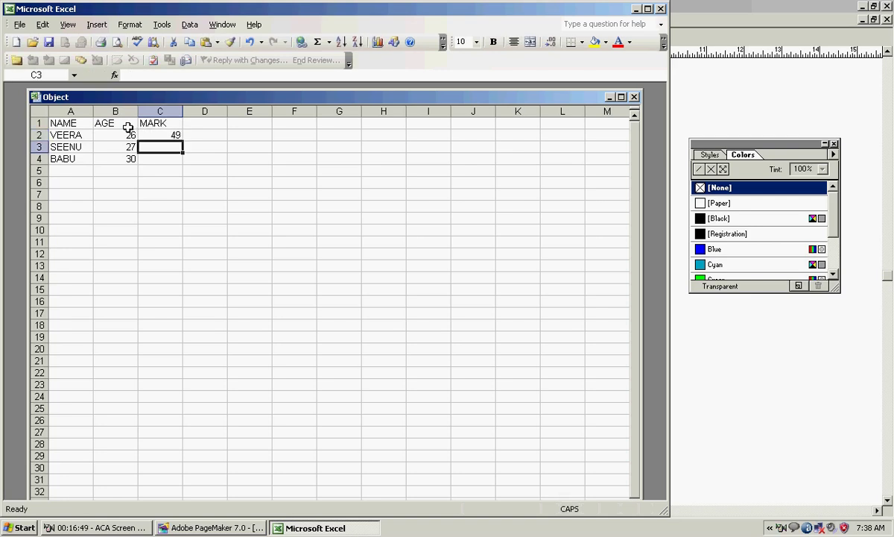
type("89")
key("Return")
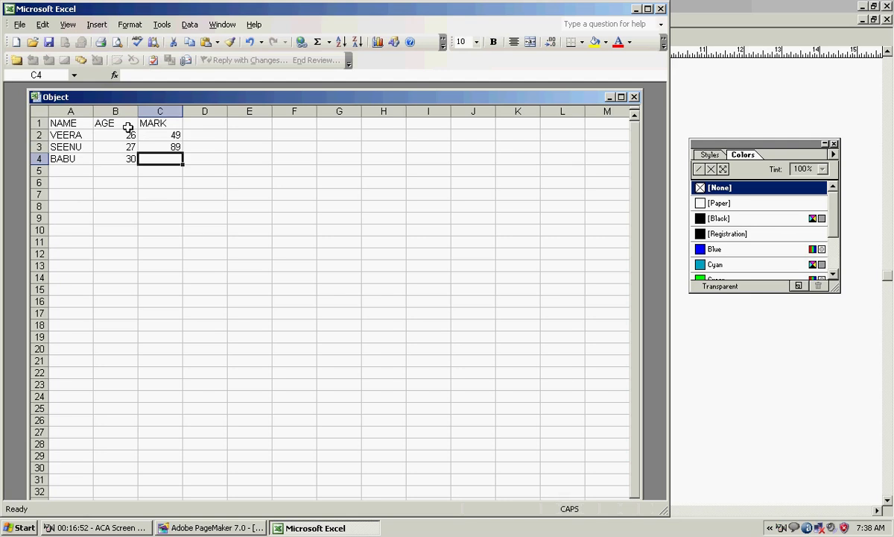
type("6")
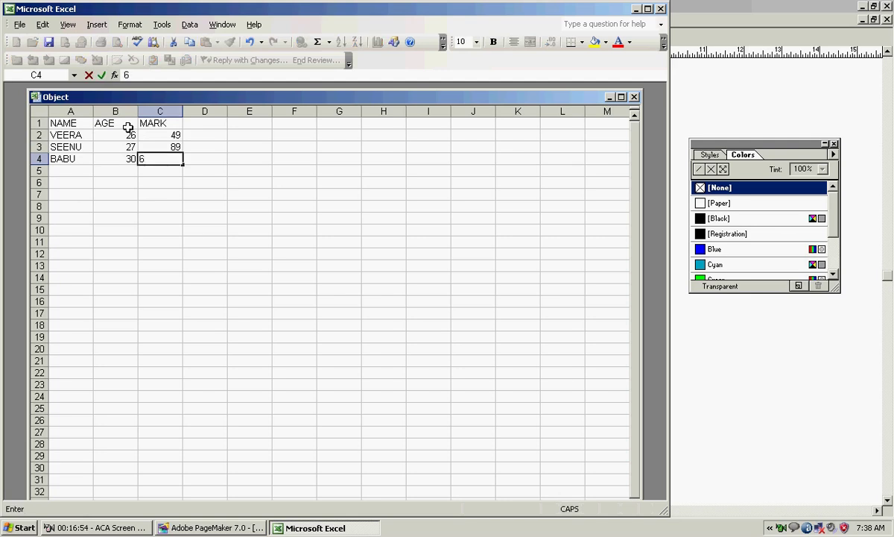
type("0")
key("Return")
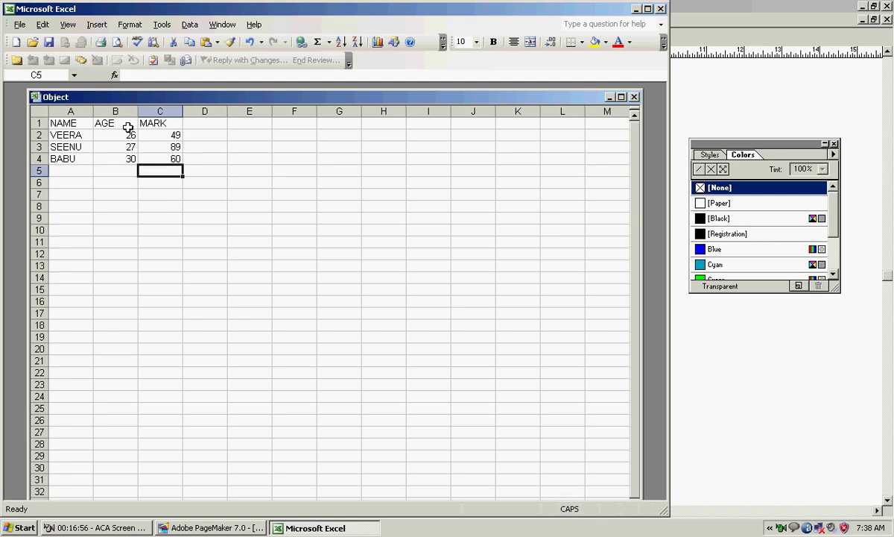
Format the table in A1:C4 with bold red text and all cell borders, and deselect it
left_click_drag(66, 123, 160, 157)
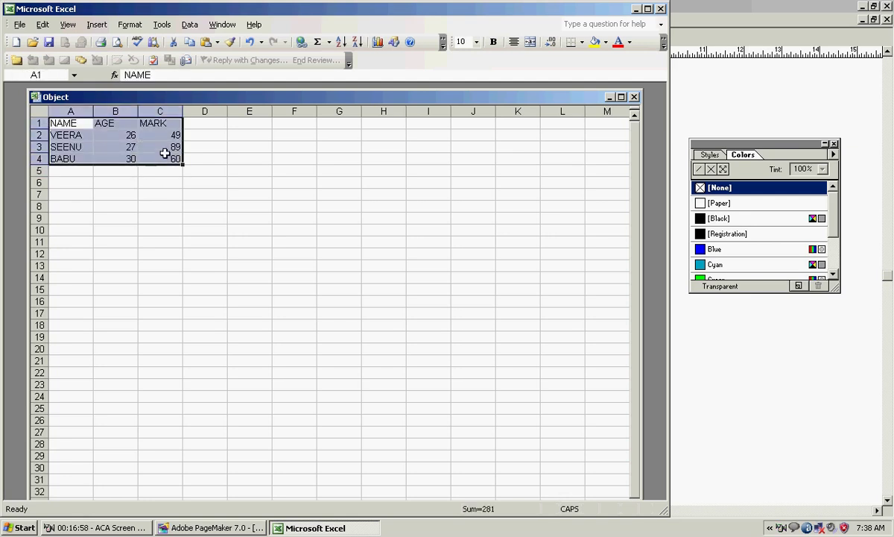
left_click(494, 43)
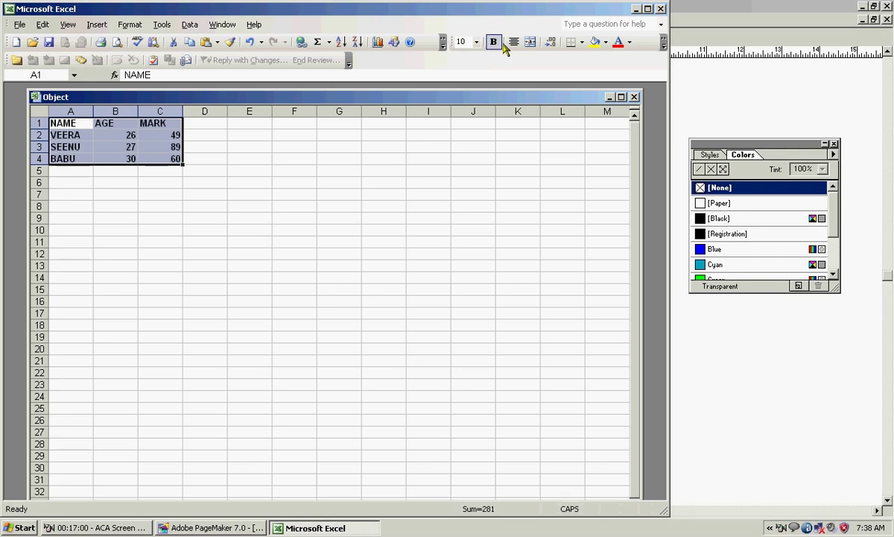
left_click(625, 43)
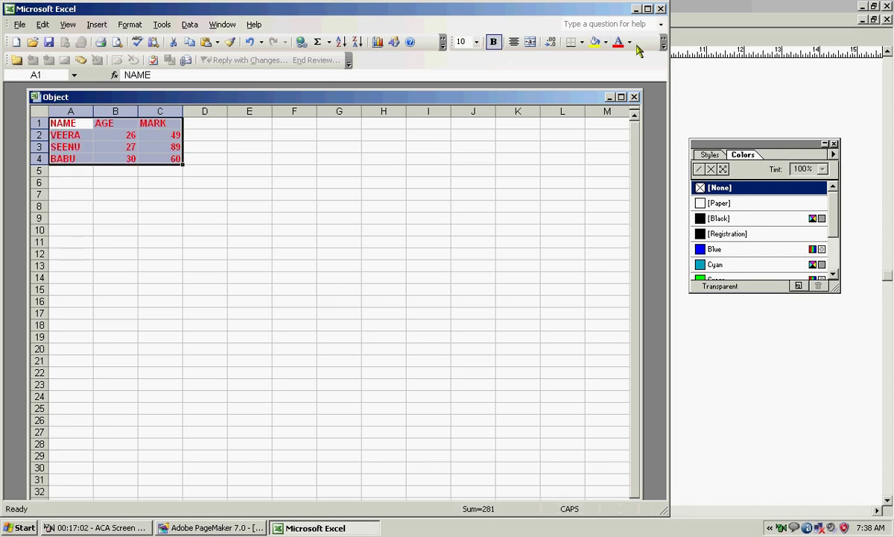
left_click(582, 43)
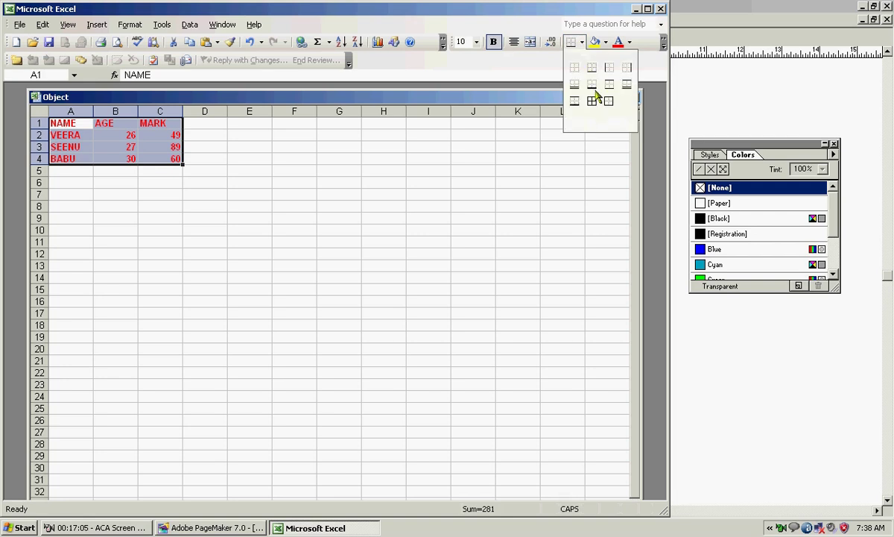
left_click(592, 102)
left_click(343, 147)
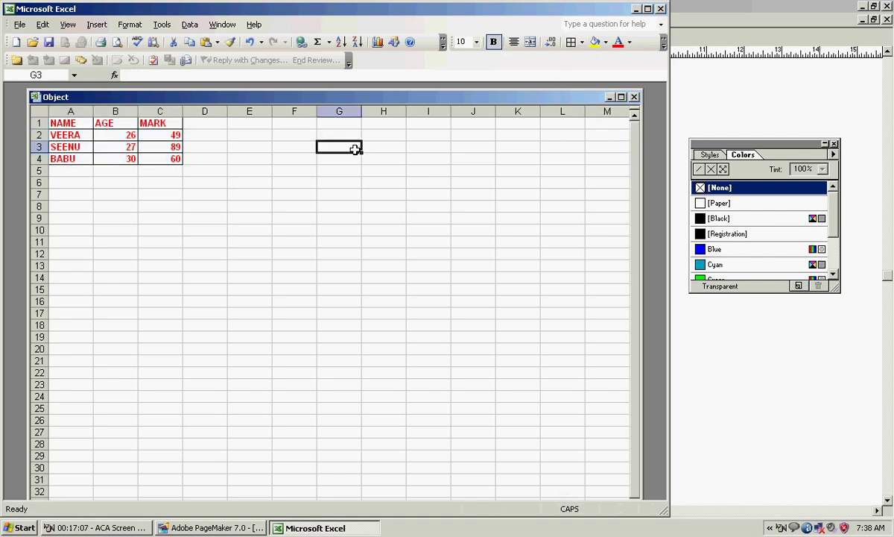
Colour the header cells NAME, AGE and MARK in A1:C1 blue, centre their text, and deselect them
left_click_drag(61, 123, 153, 121)
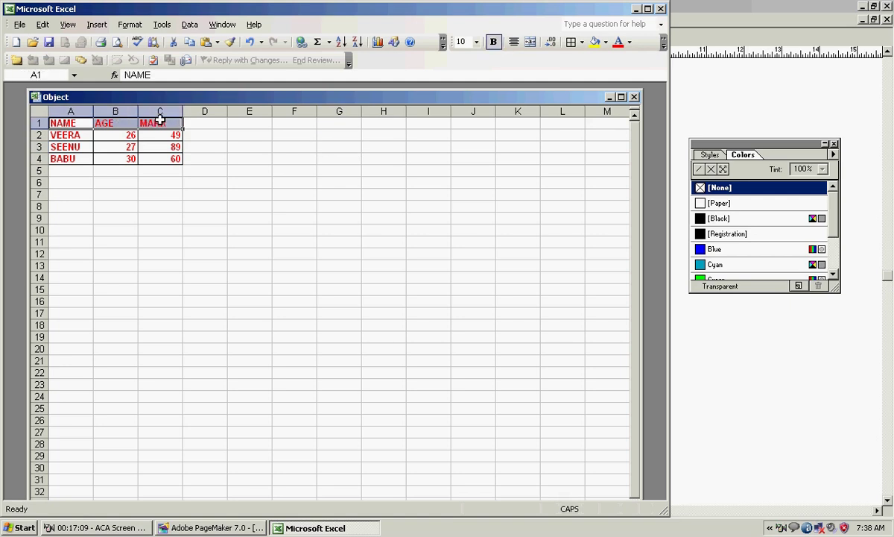
left_click(629, 43)
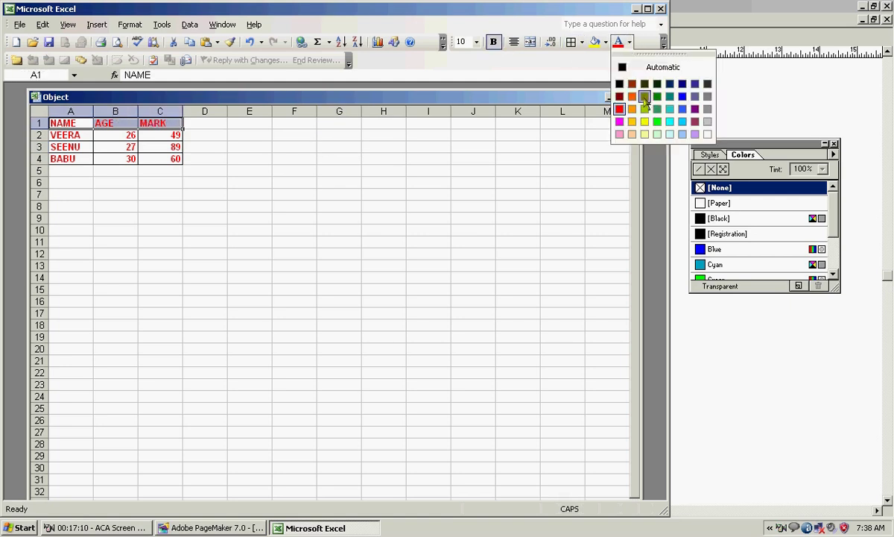
left_click(682, 96)
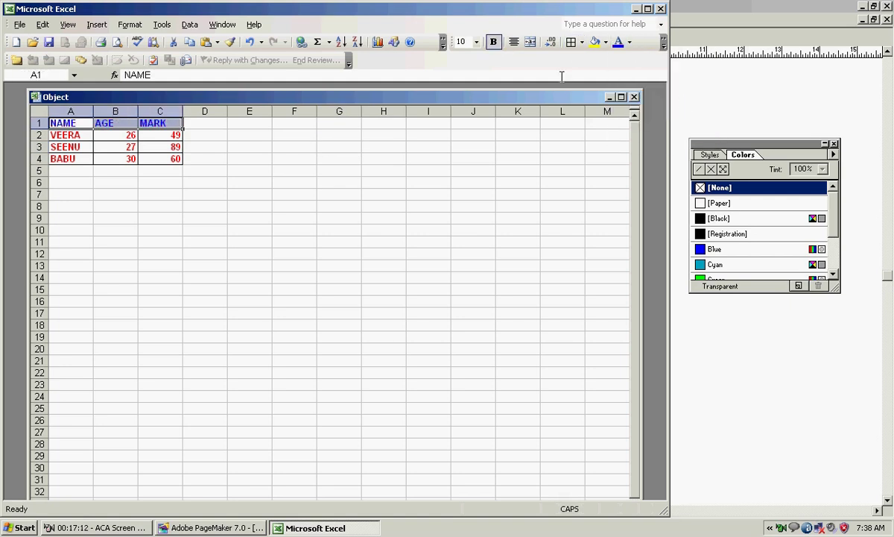
left_click(514, 43)
left_click(440, 158)
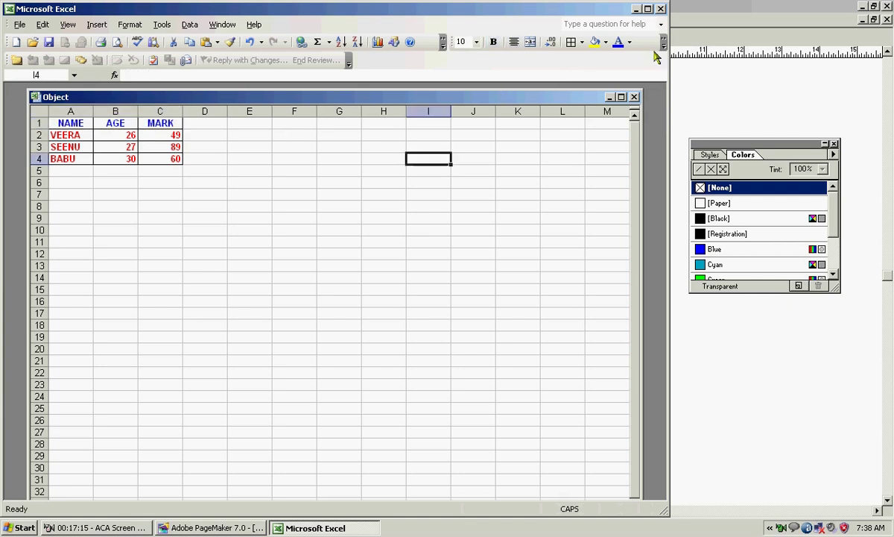
Close Excel to embed the table on the PageMaker page, move it just below and left of the CREATIVE WordArt, and deselect it
left_click(660, 9)
left_click(516, 288)
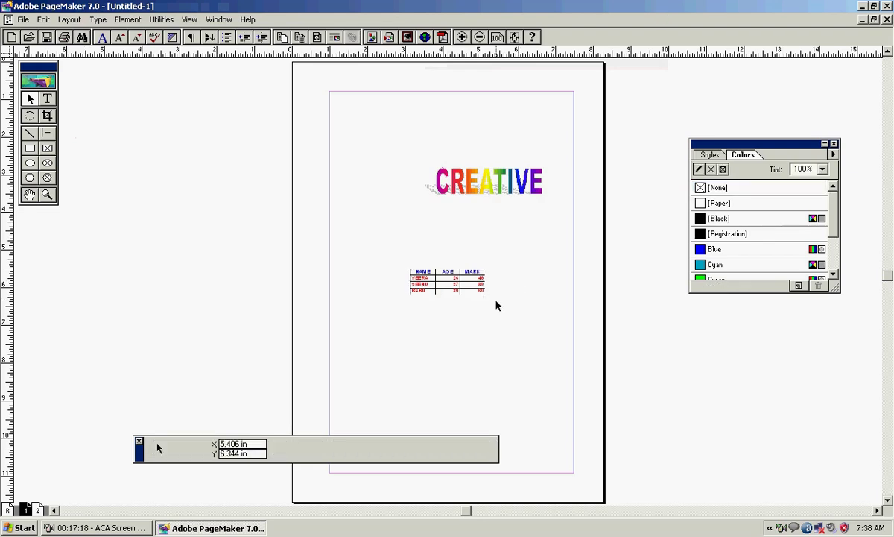
left_click_drag(470, 292, 418, 243)
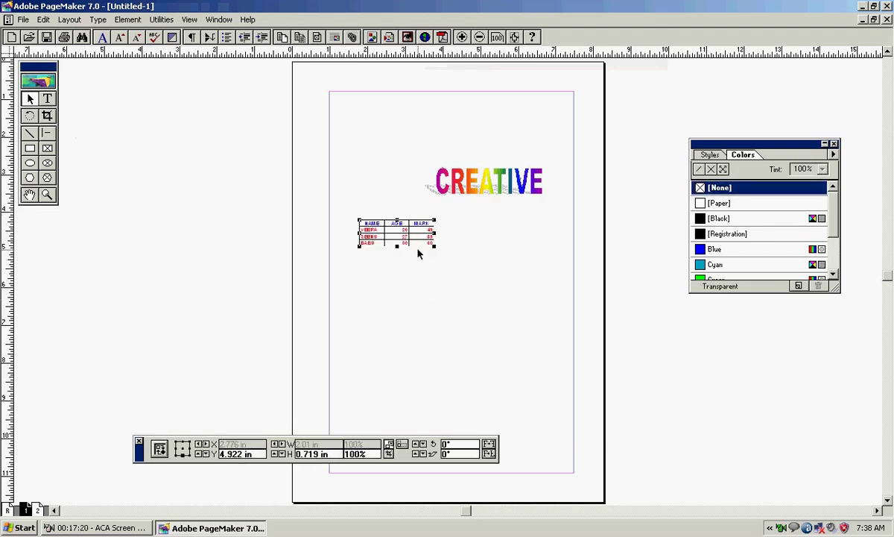
left_click(440, 291)
Examine the embedded table's text and borders up close and return to the full-page view
left_click(47, 194)
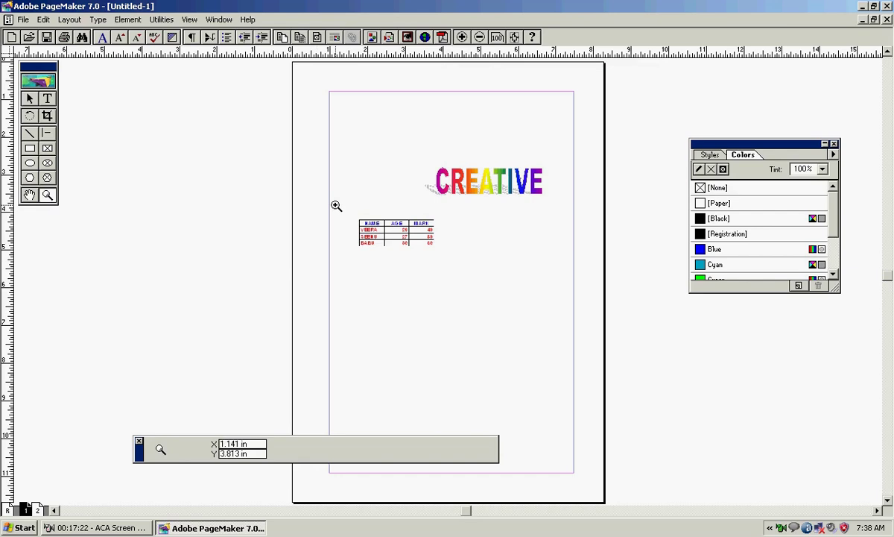
left_click_drag(336, 206, 474, 283)
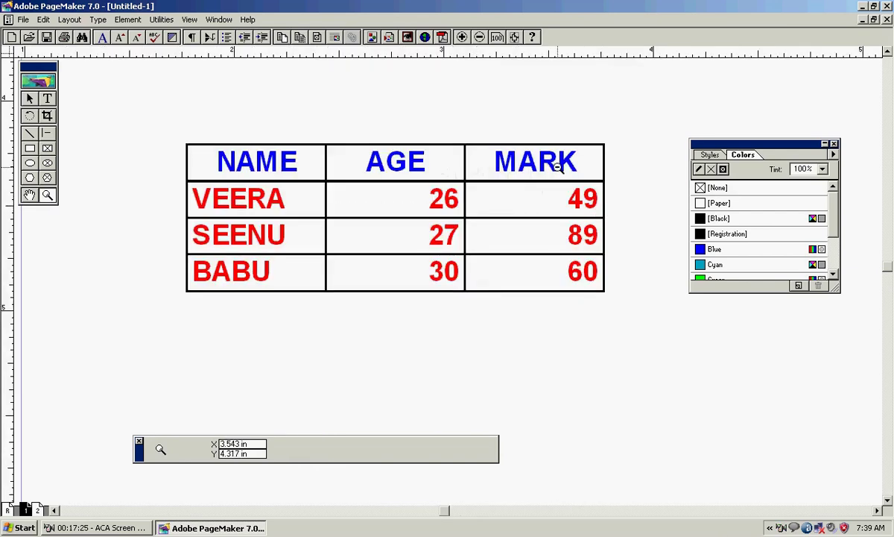
key("ctrl+0")
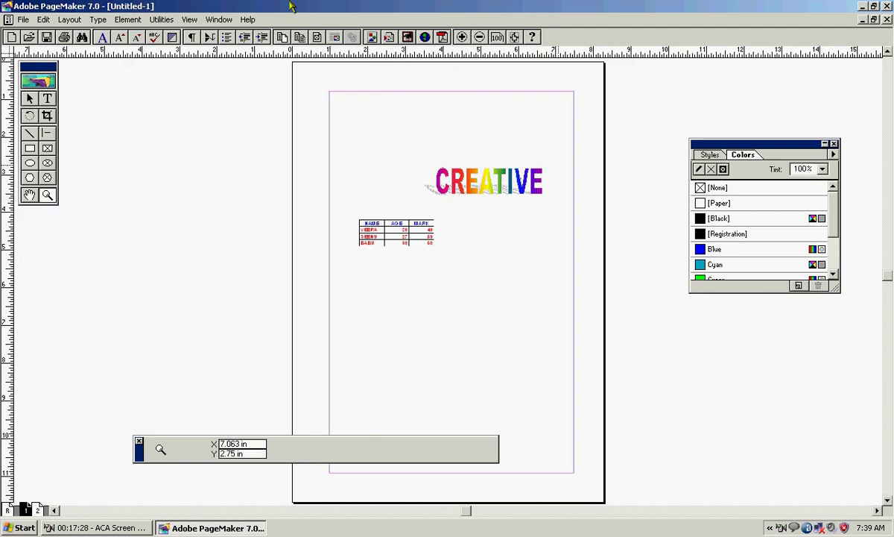
left_click(43, 19)
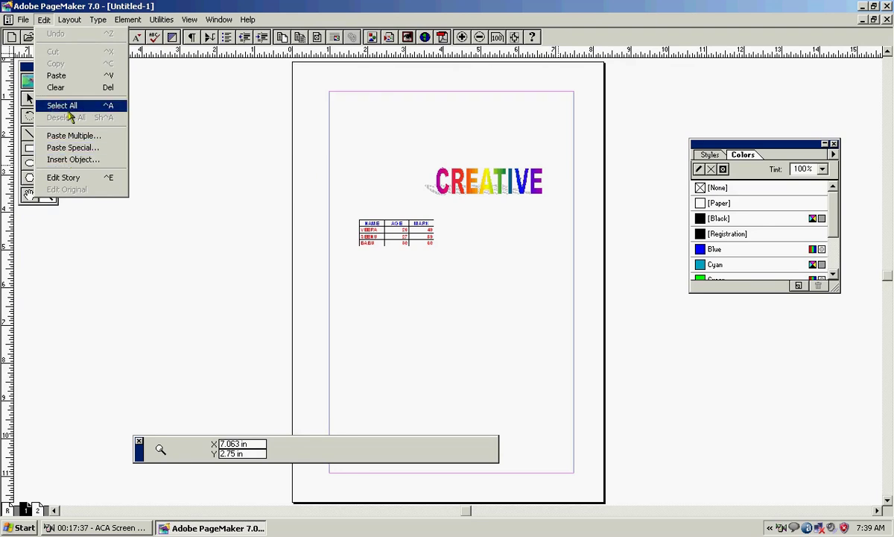
mouse_move(63, 20)
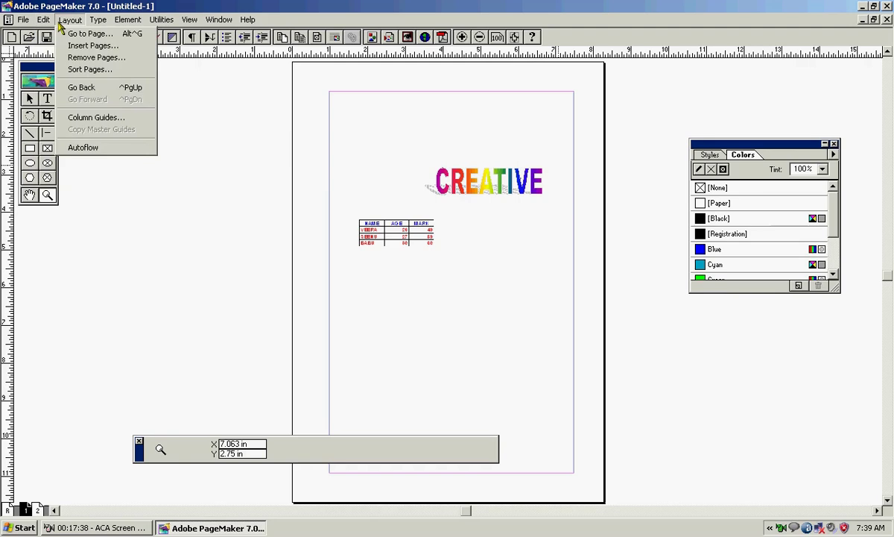
left_click(311, 171)
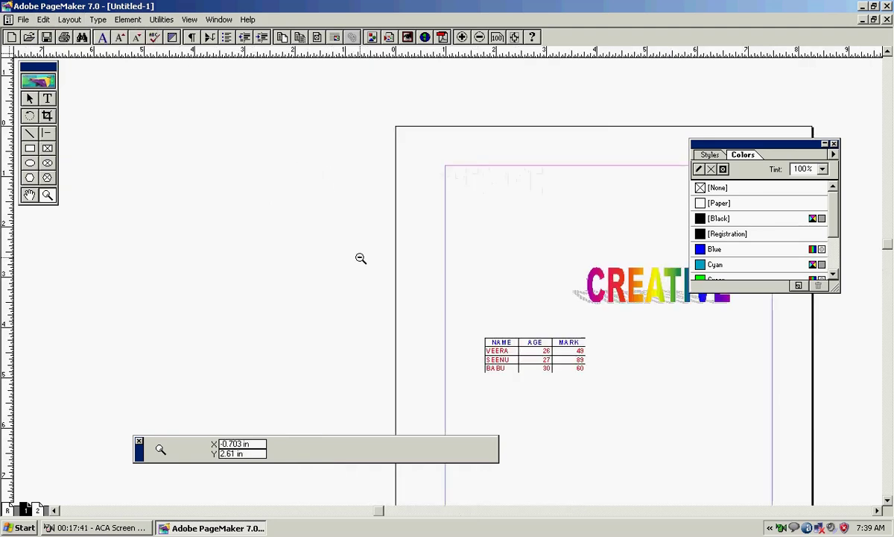
key("ctrl+0")
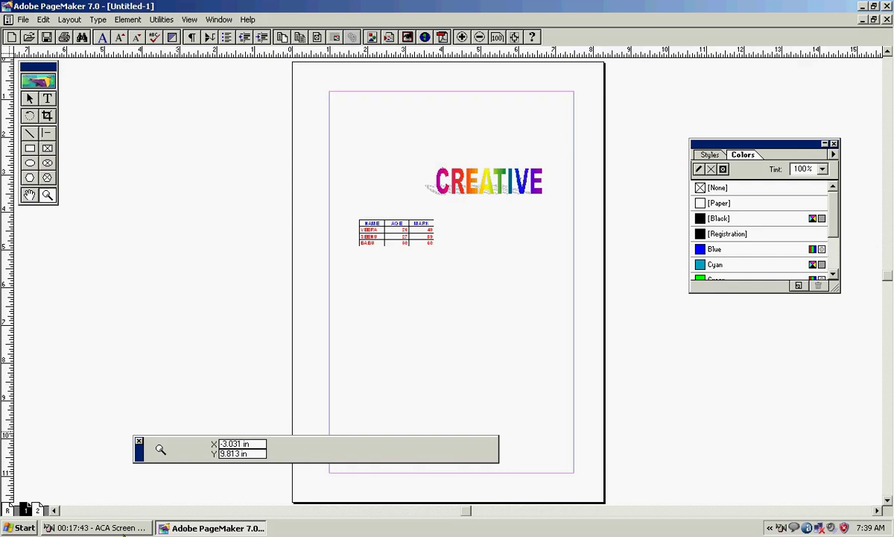
right_click(783, 528)
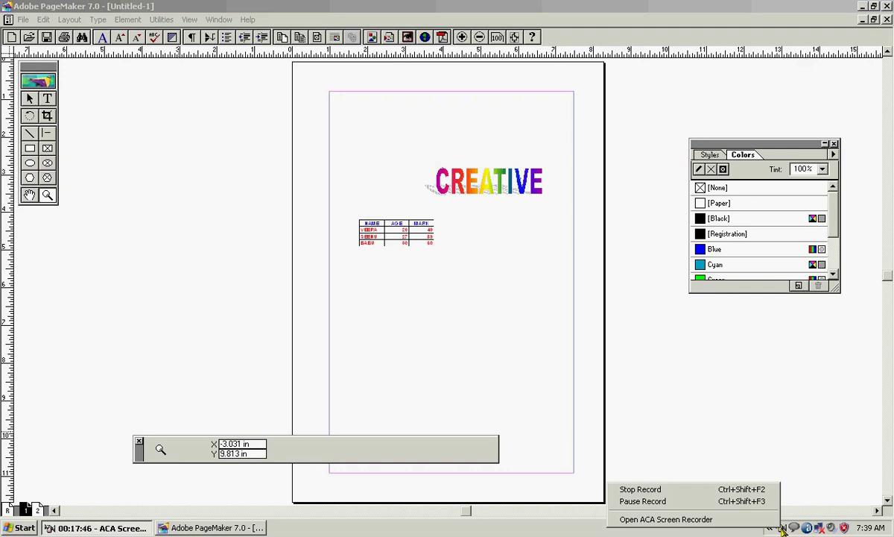